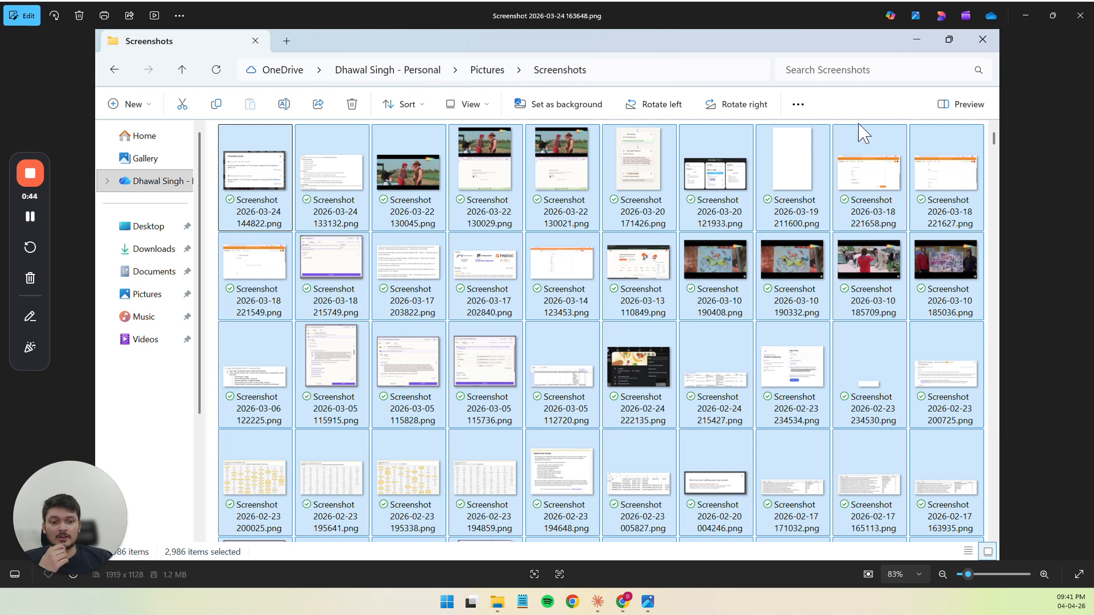
# Inspect the 2023 and 2024 subfolders of the Screenshots folder, returning to the Screenshots folder after each one
pyautogui.click(1026, 22)
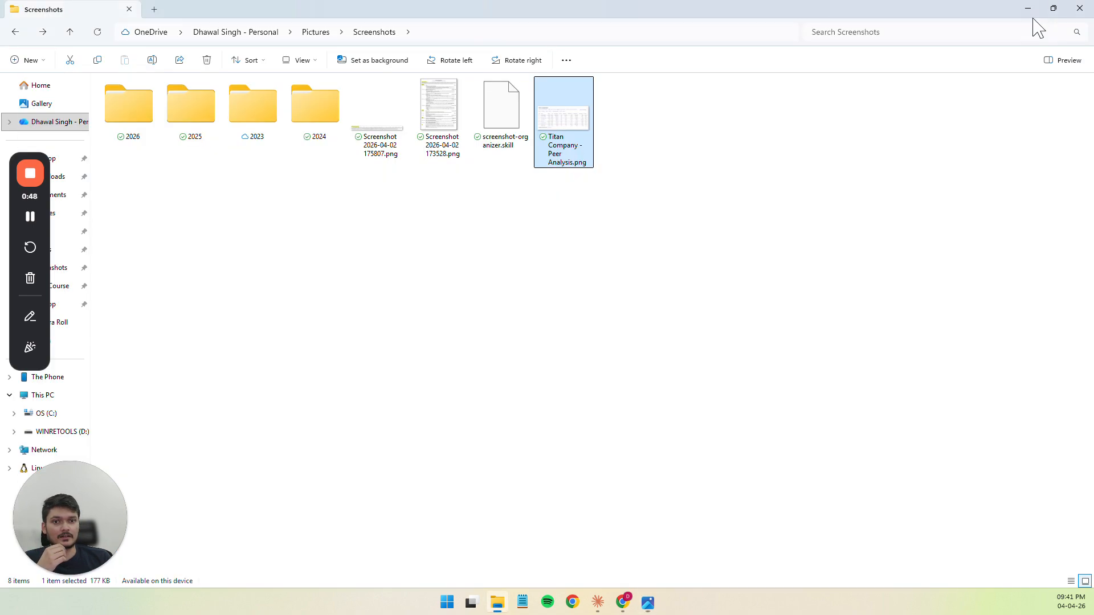
pyautogui.click(563, 301)
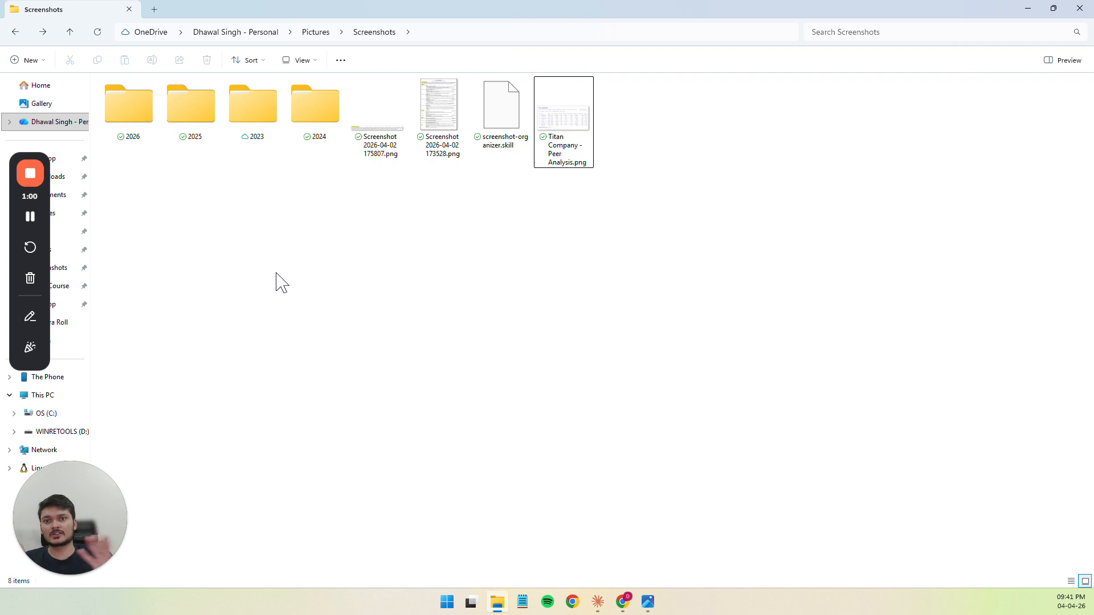
pyautogui.doubleClick(251, 117)
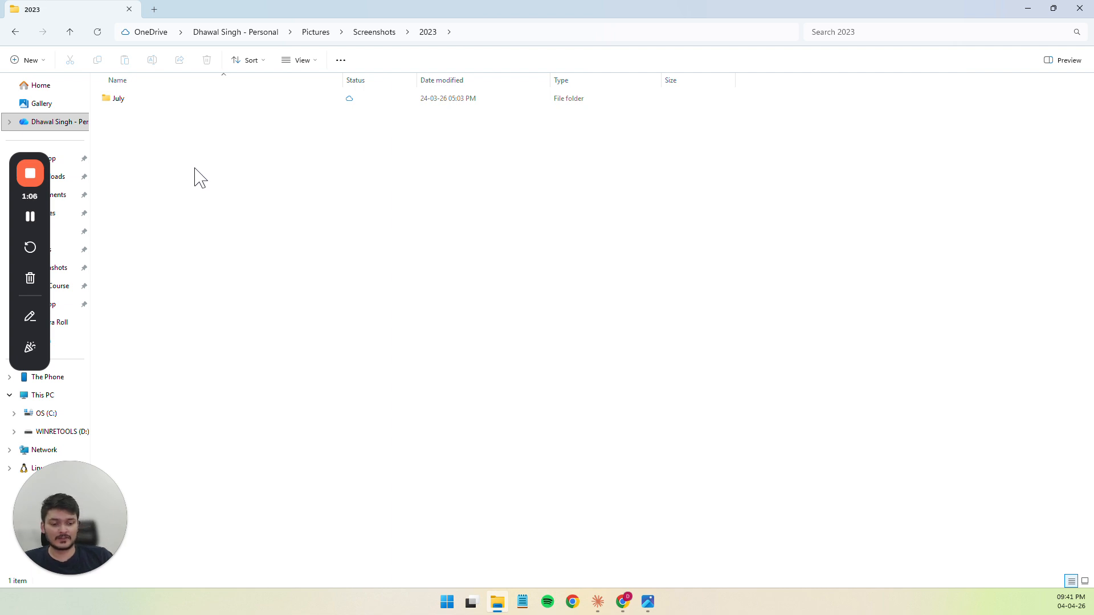
pyautogui.hotkey('alt', 'Left')
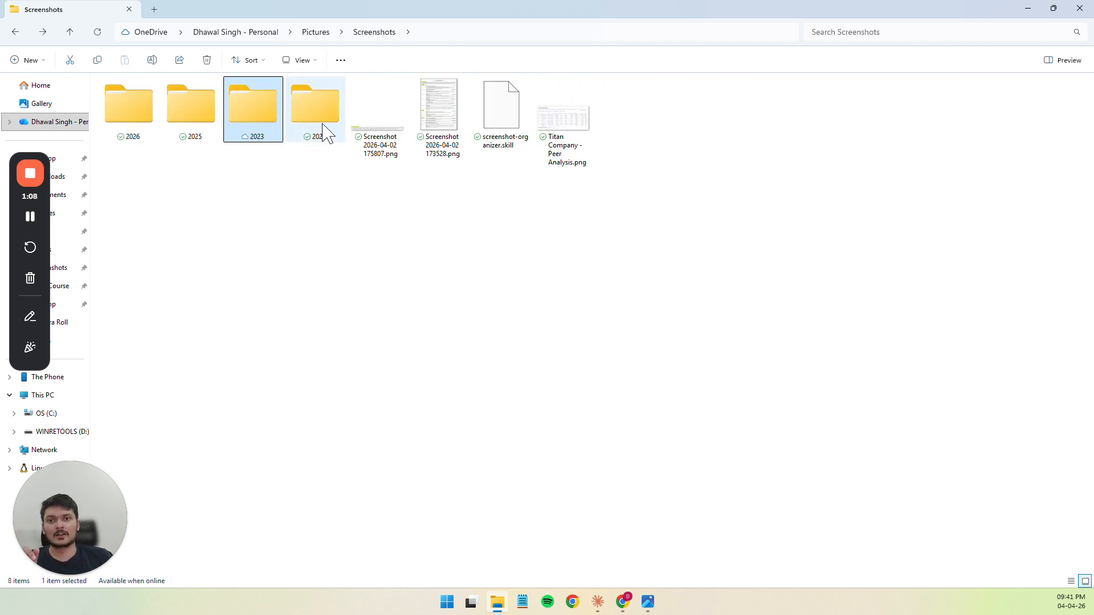
pyautogui.doubleClick(322, 123)
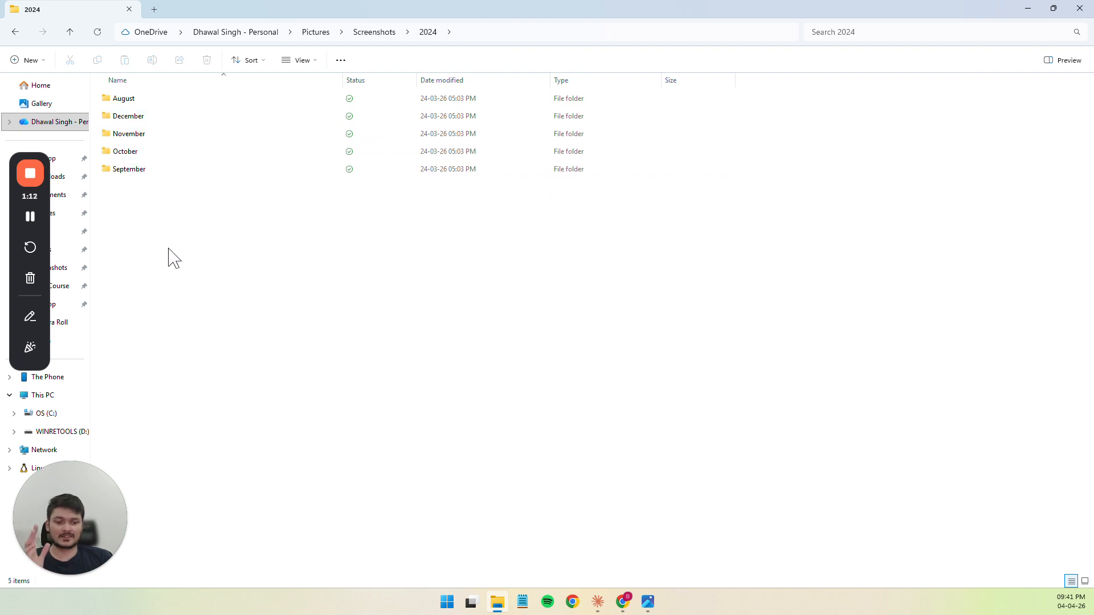
pyautogui.hotkey('alt', 'Left')
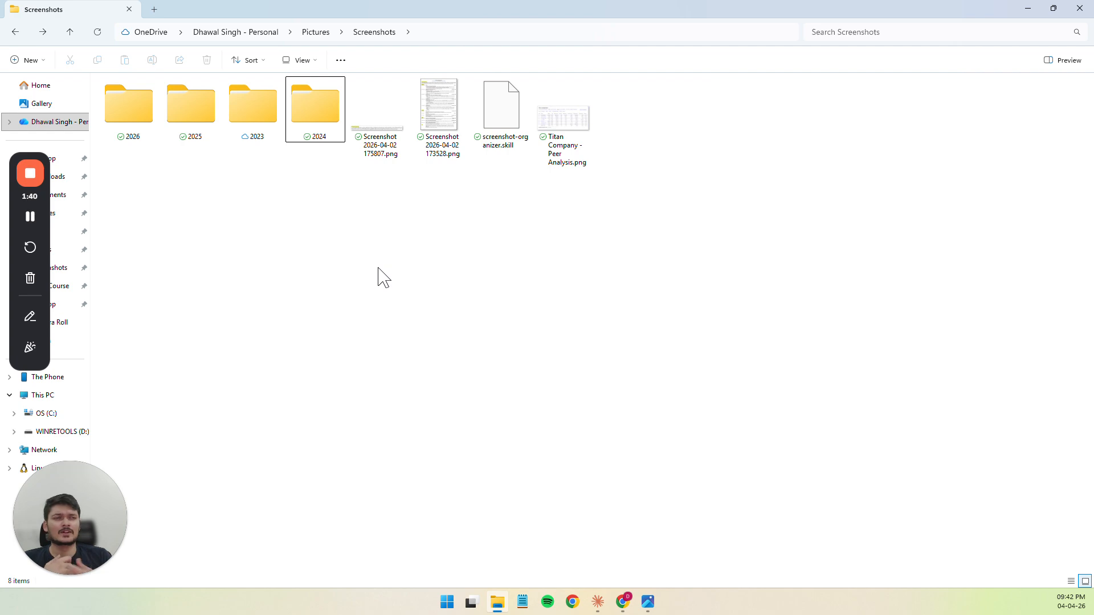
# Switch to the Claude Cowork chat and examine the original request about organizing the screenshots folder, with a glance at the proposed plan
pyautogui.click(1028, 9)
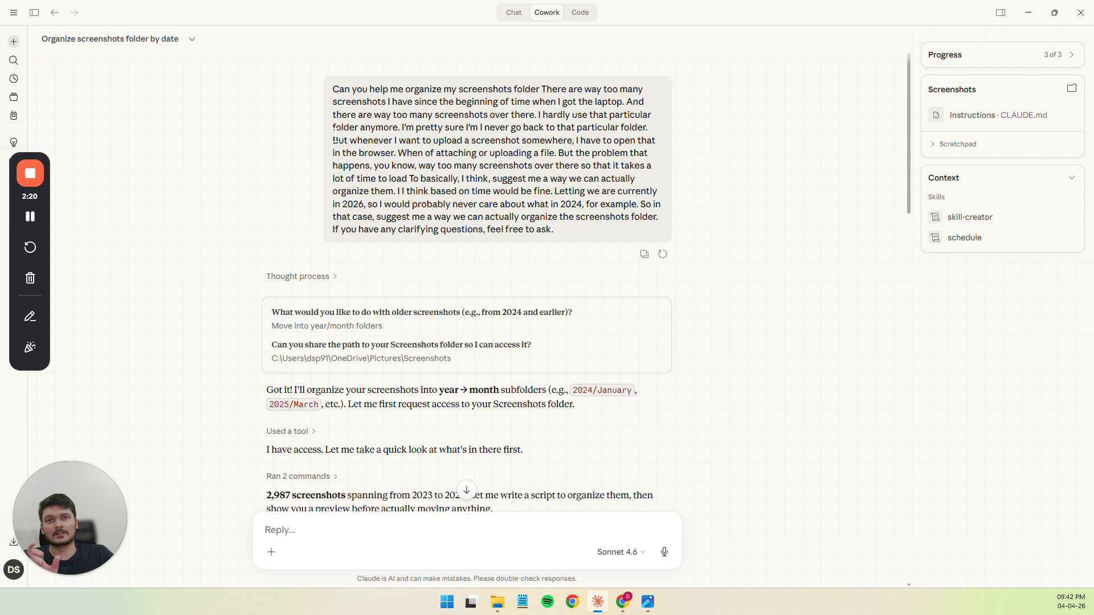
pyautogui.scroll(-4, 335, 134)
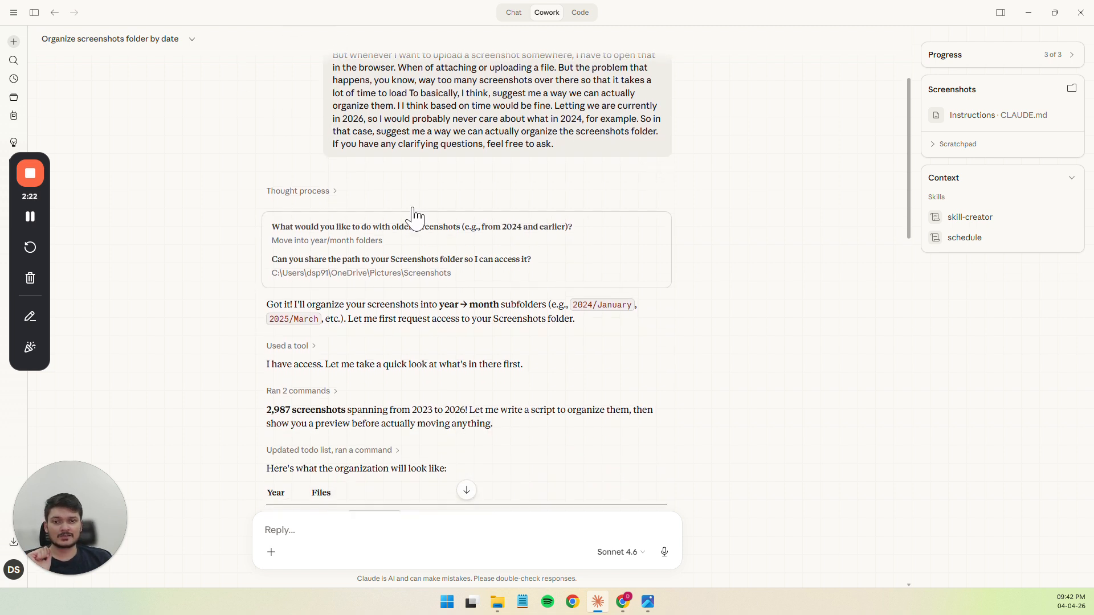
pyautogui.scroll(-3, 378, 325)
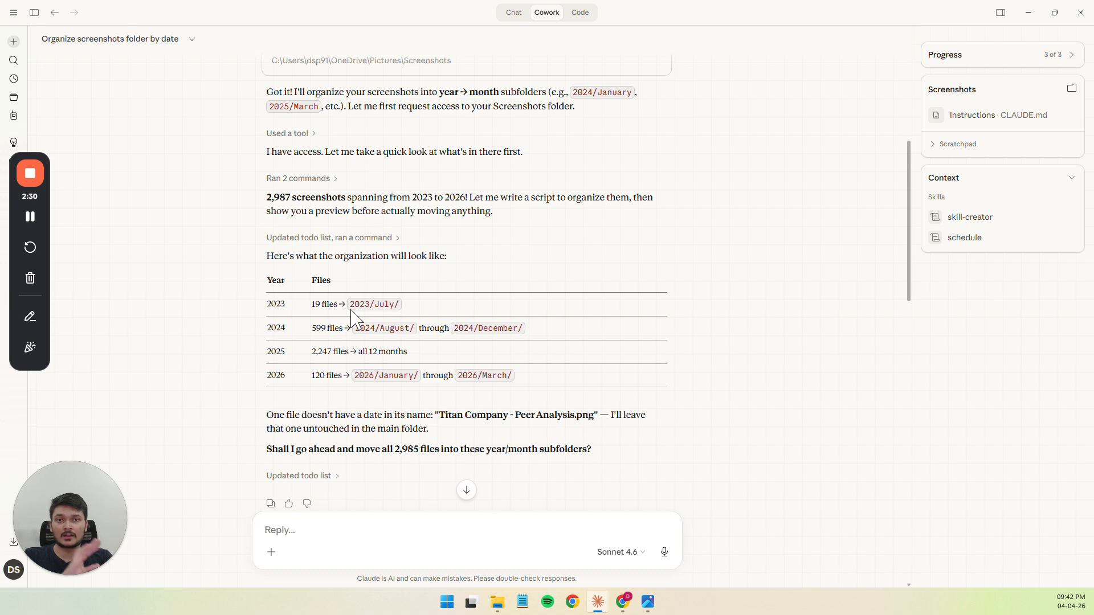
pyautogui.scroll(4, 352, 314)
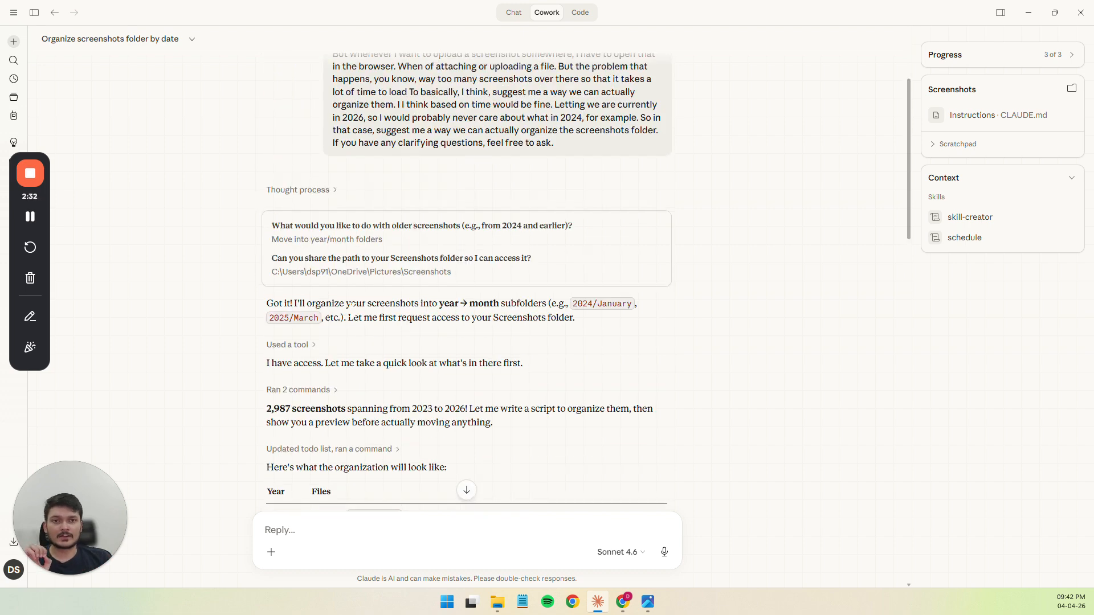
pyautogui.scroll(1, 350, 228)
pyautogui.moveTo(334, 197); pyautogui.dragTo(562, 208)
pyautogui.click(561, 206)
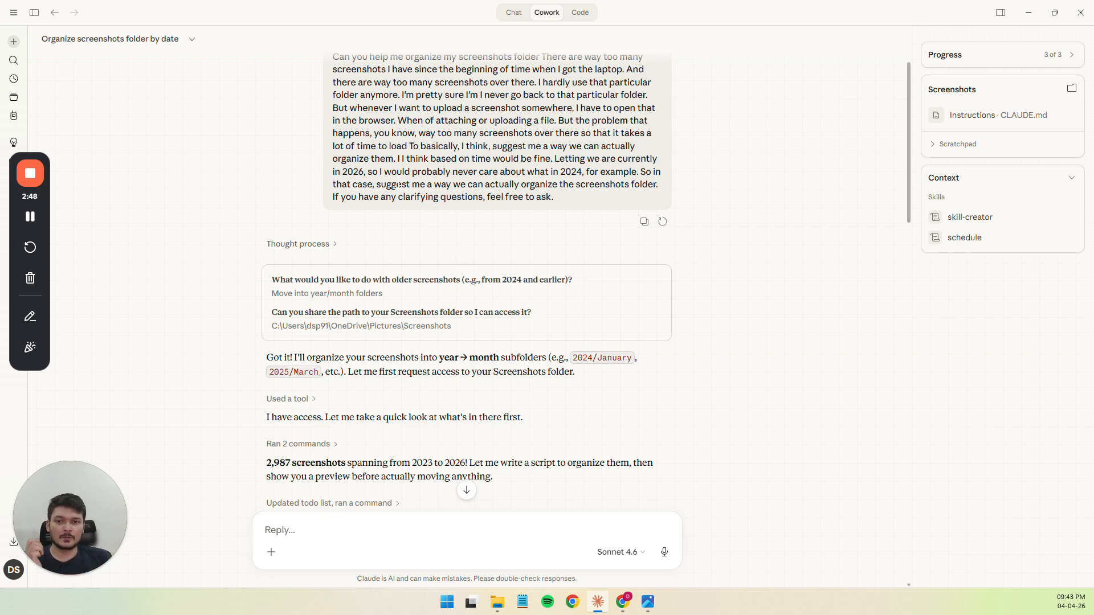
# Expand Claude's first thought process in full and read how it interprets the request and which key things it needs to know
pyautogui.scroll(-2, 398, 184)
pyautogui.click(333, 114)
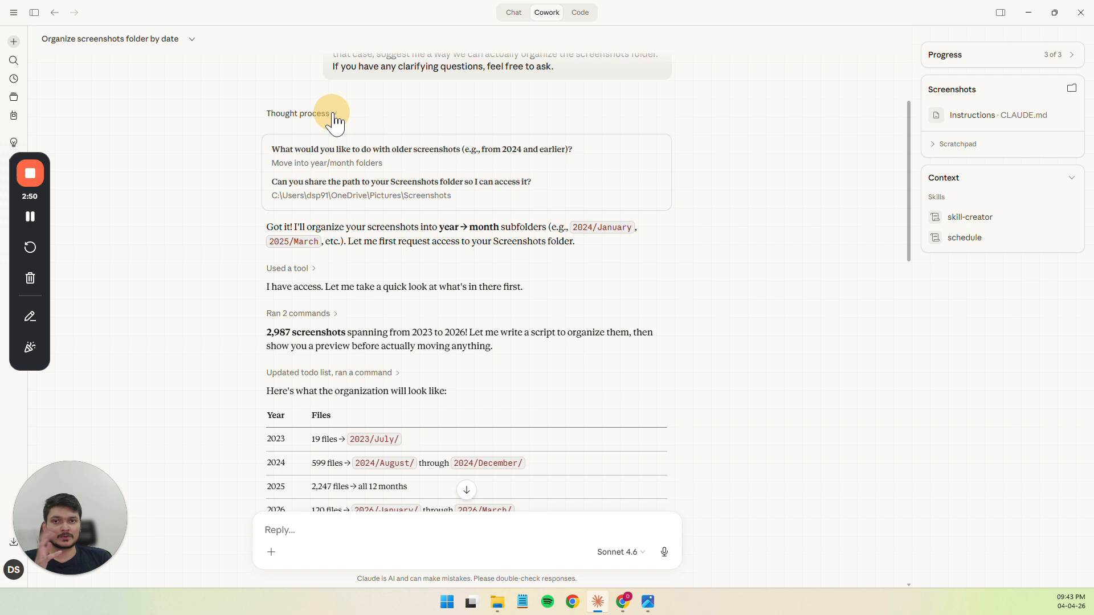
pyautogui.moveTo(283, 132); pyautogui.dragTo(409, 165)
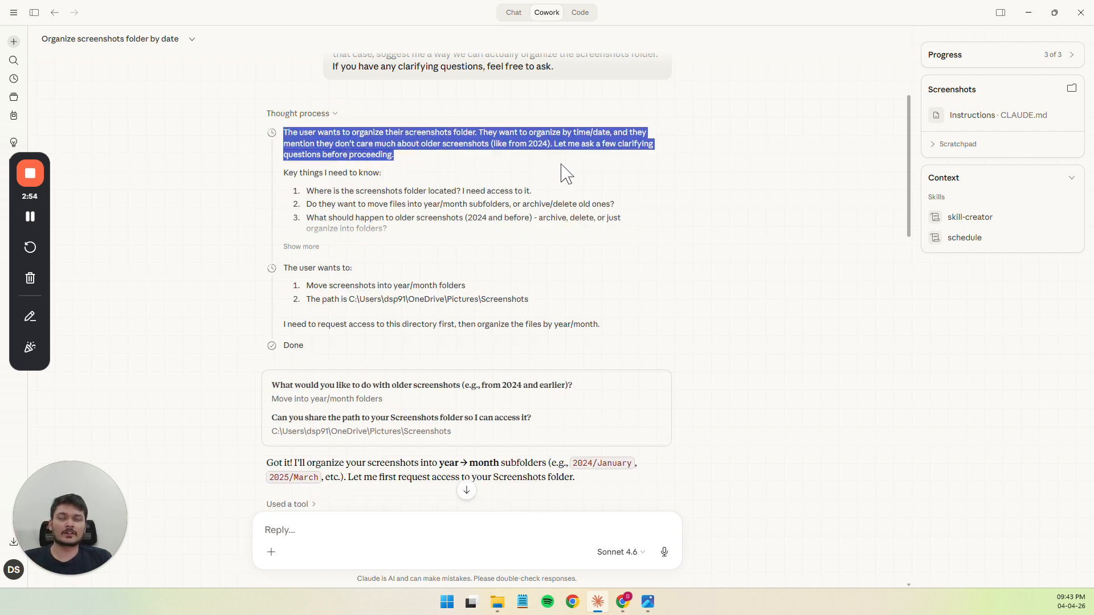
pyautogui.click(286, 131)
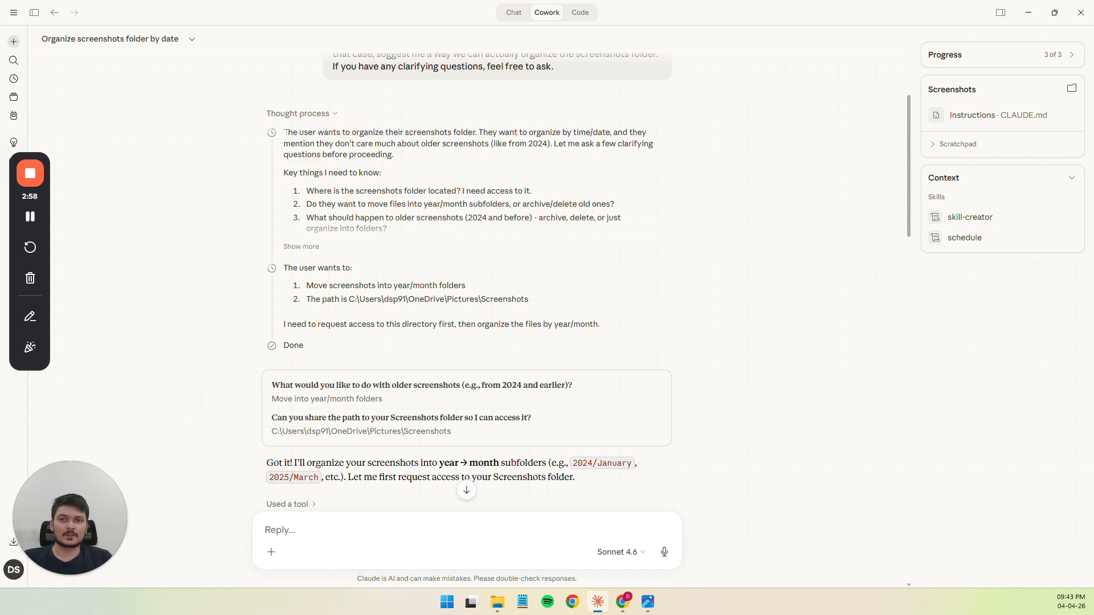
pyautogui.moveTo(284, 132); pyautogui.dragTo(552, 143)
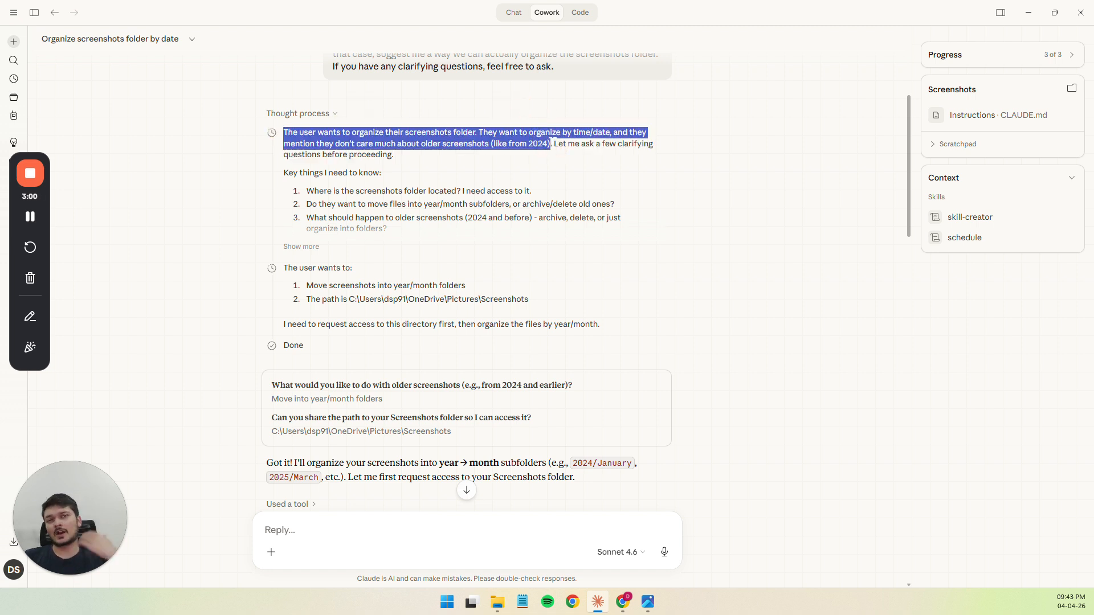
pyautogui.click(552, 143)
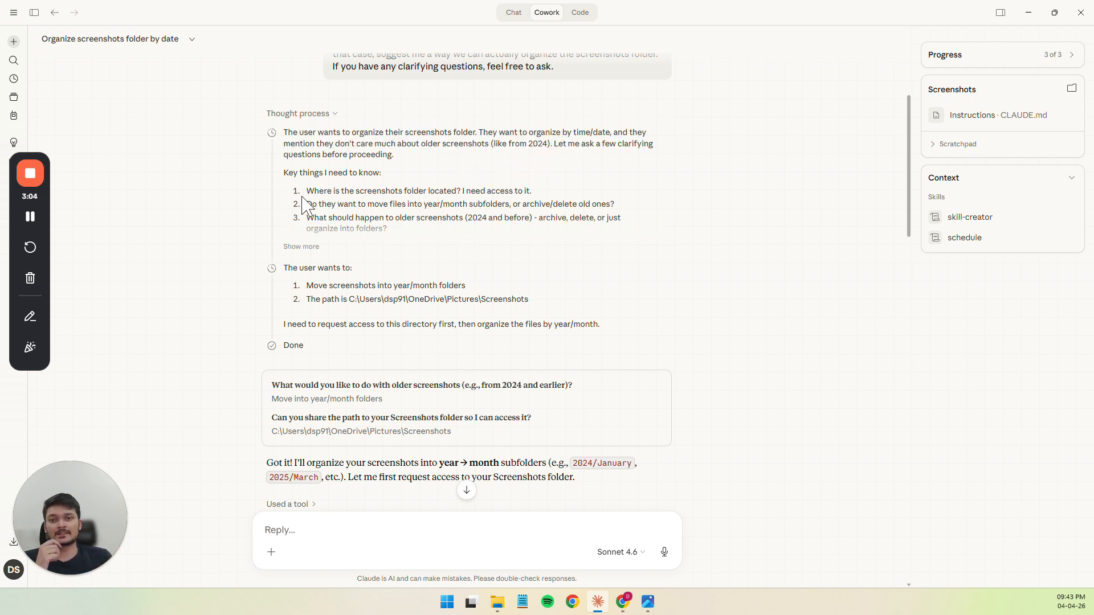
pyautogui.moveTo(283, 172); pyautogui.dragTo(428, 263)
pyautogui.click(428, 261)
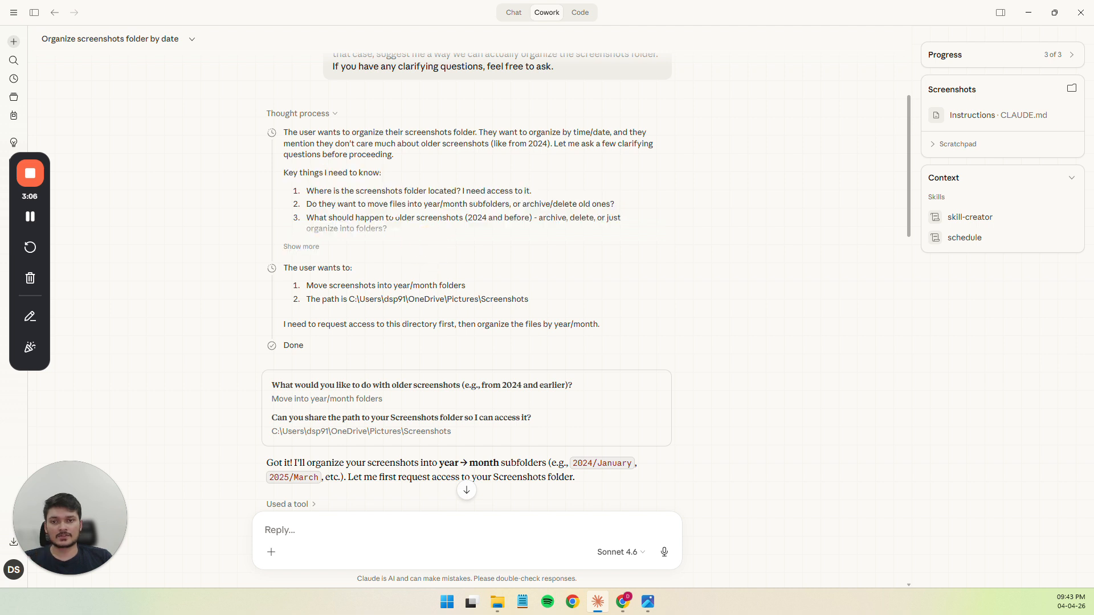
pyautogui.click(301, 246)
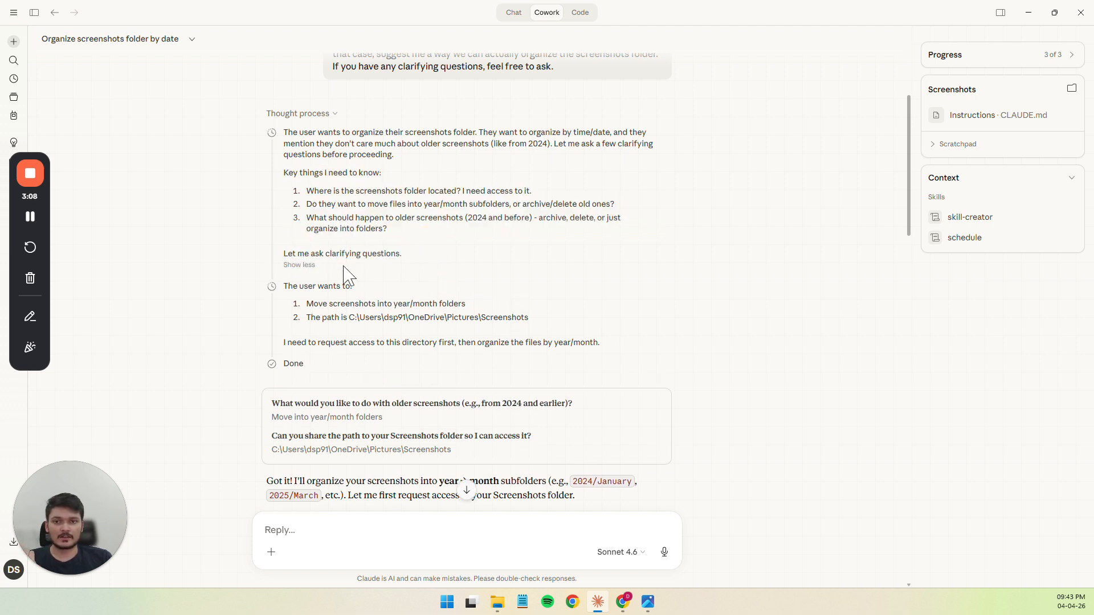
# Examine the second part of the thought process, covering the year/month folder choice and the path to the Screenshots folder
pyautogui.scroll(-1, 302, 228)
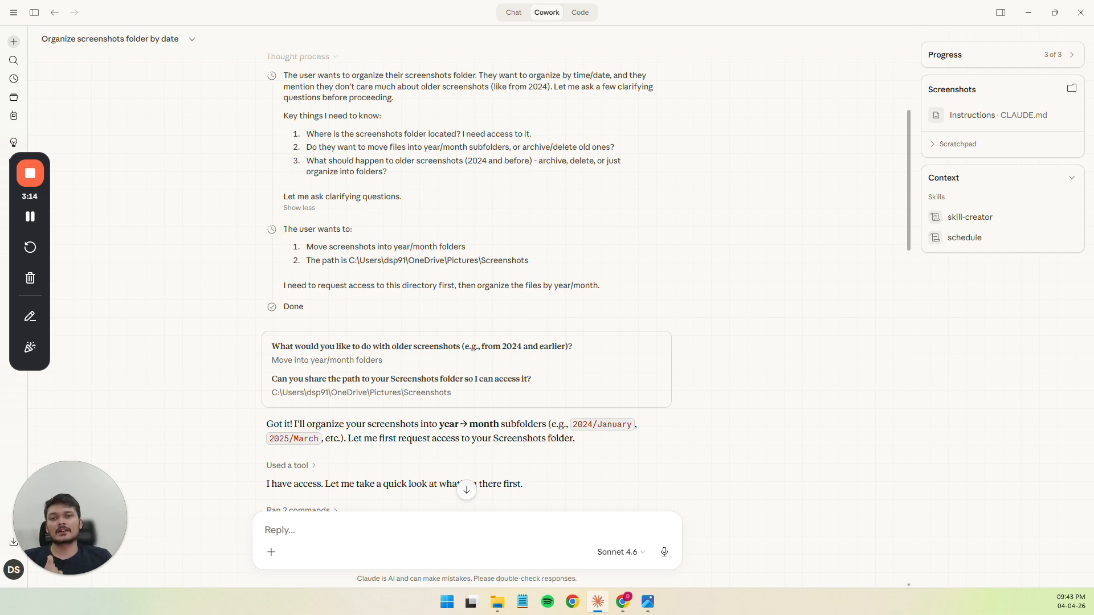
pyautogui.moveTo(284, 229); pyautogui.dragTo(436, 247)
pyautogui.click(369, 263)
pyautogui.click(354, 262)
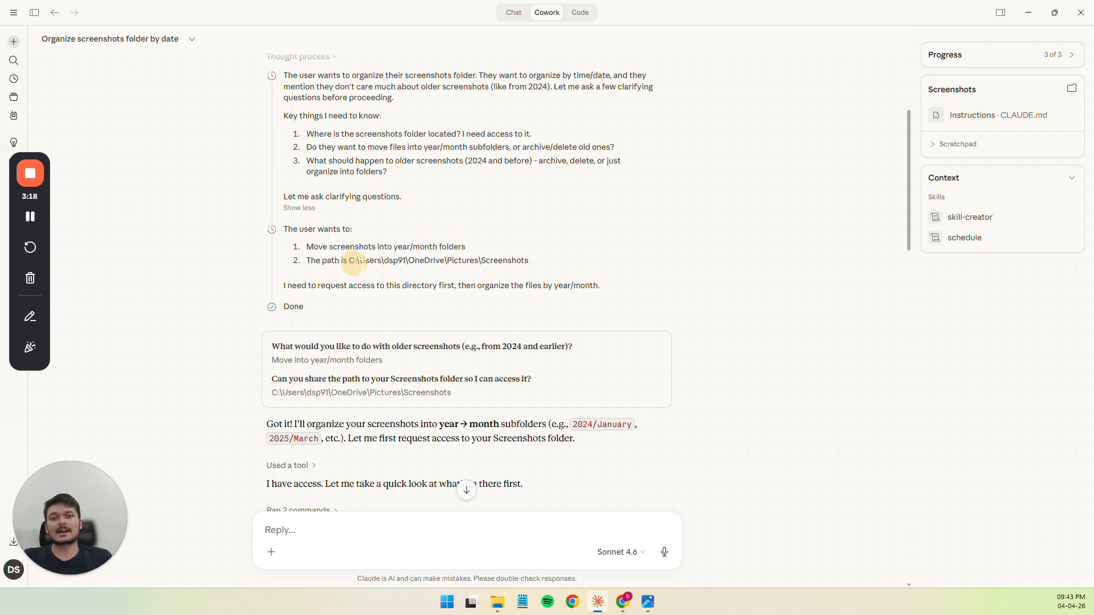
pyautogui.moveTo(354, 263); pyautogui.dragTo(516, 261)
pyautogui.click(516, 261)
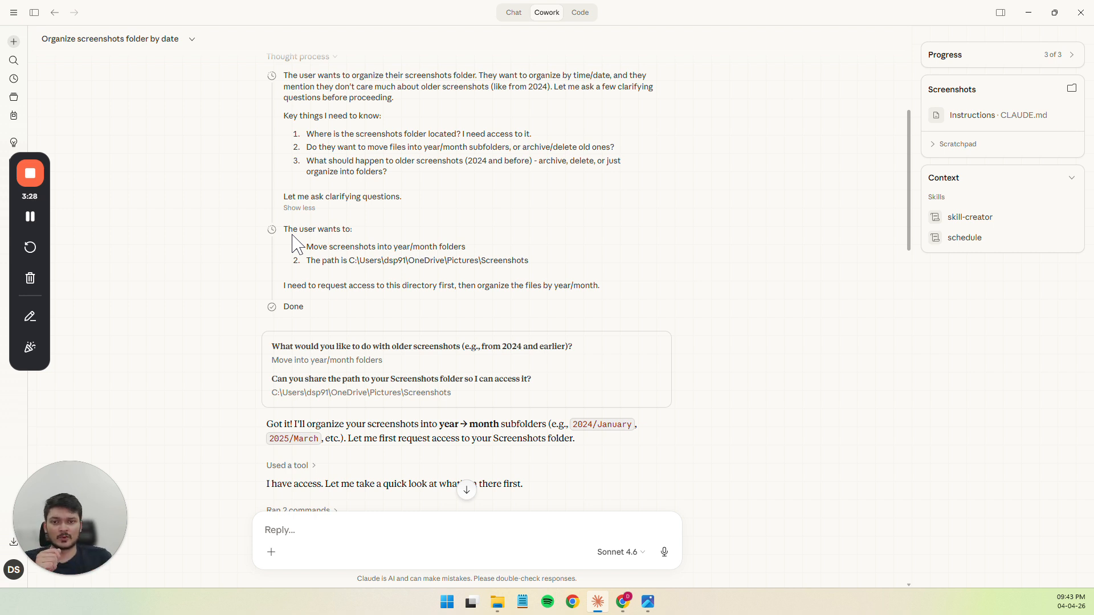
# Review the answered clarifying questions and Claude's access request, then check the Screenshots folder in File Explorer and return to the chat
pyautogui.scroll(-1, 370, 318)
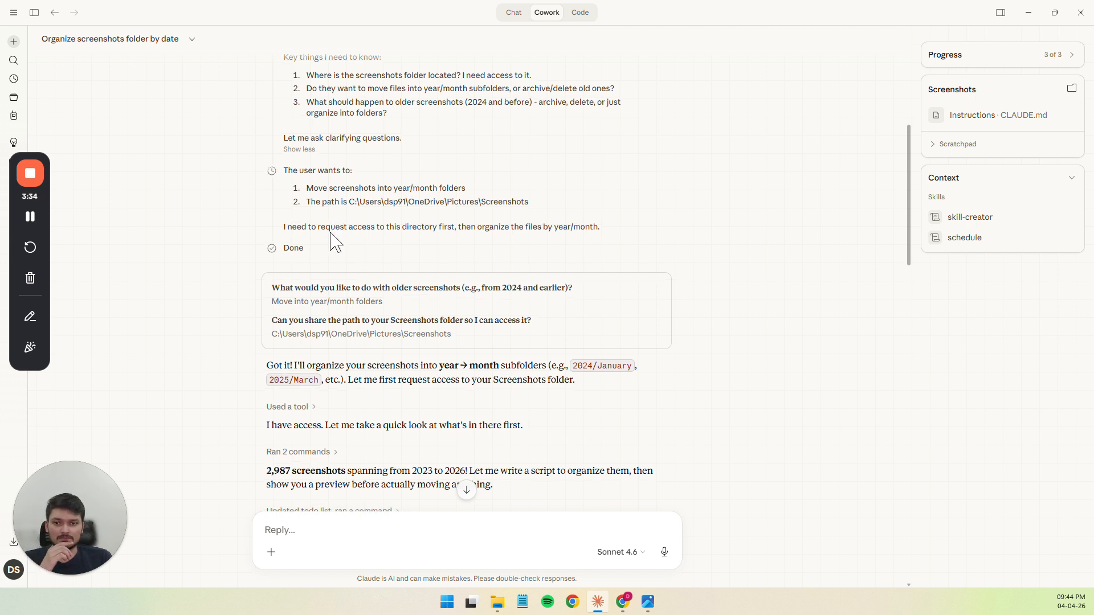
pyautogui.scroll(-2, 334, 237)
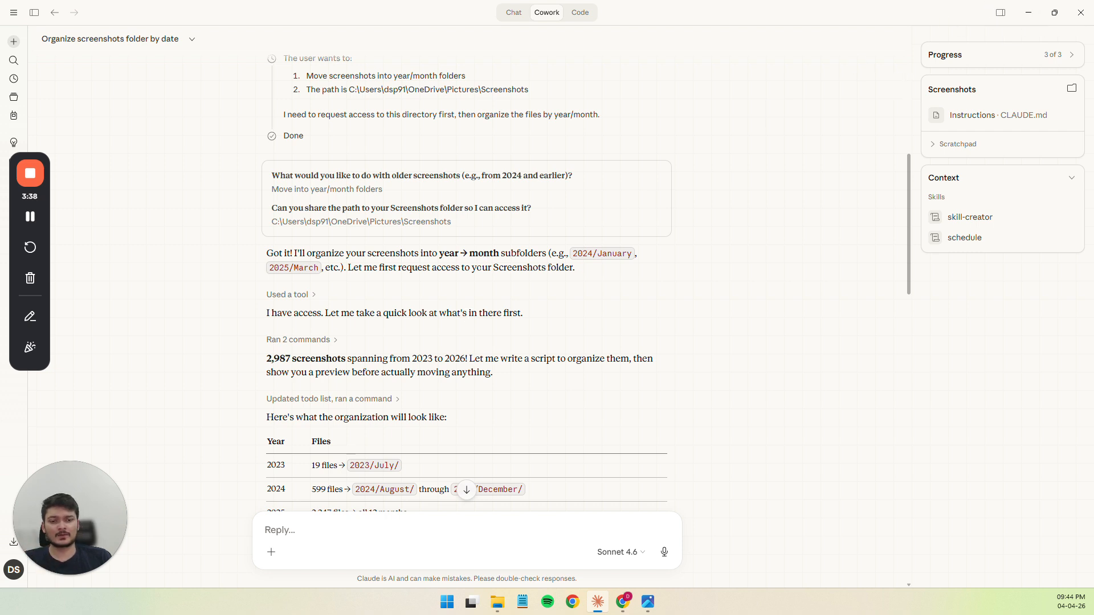
pyautogui.click(497, 602)
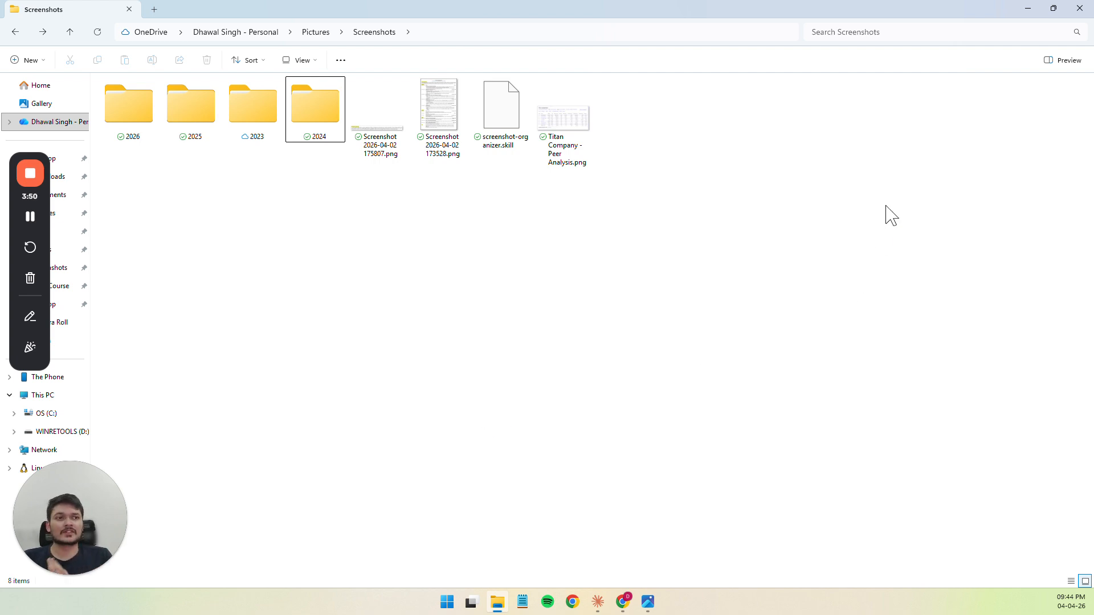
pyautogui.click(1028, 14)
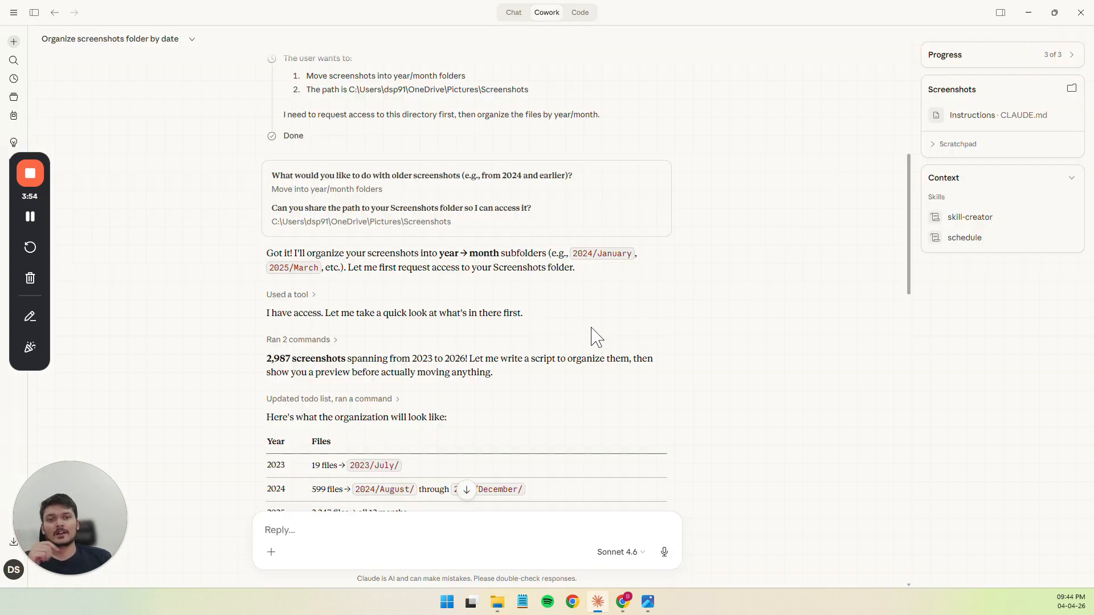
# Review the proposed year-by-year organization table and the note about the "Titan Company - Peer Analysis.png" file
pyautogui.scroll(-2, 549, 302)
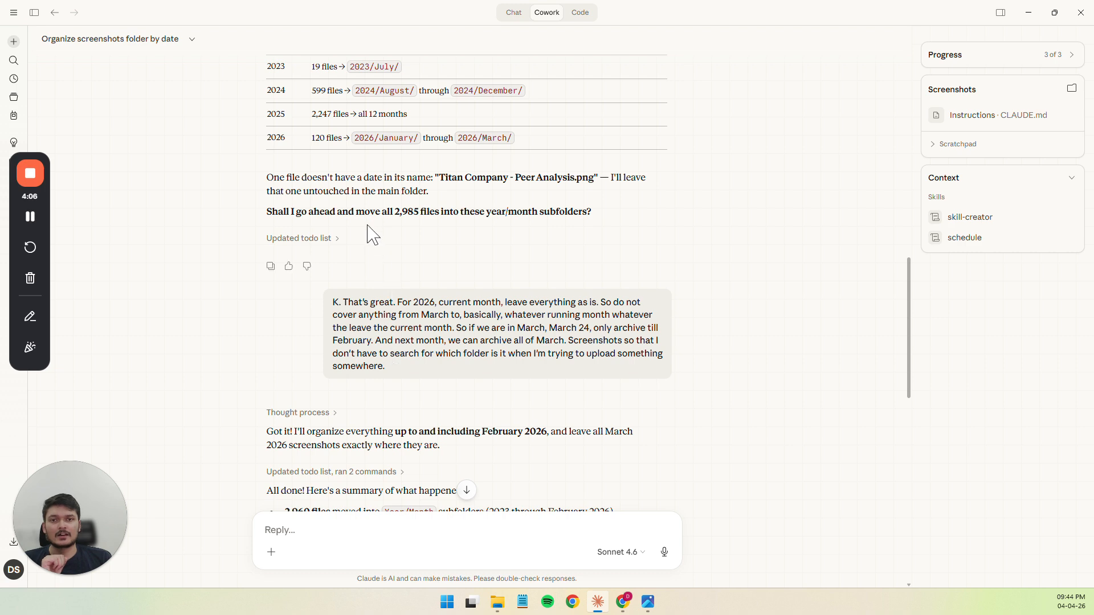
pyautogui.scroll(2, 366, 231)
pyautogui.scroll(-2, 384, 325)
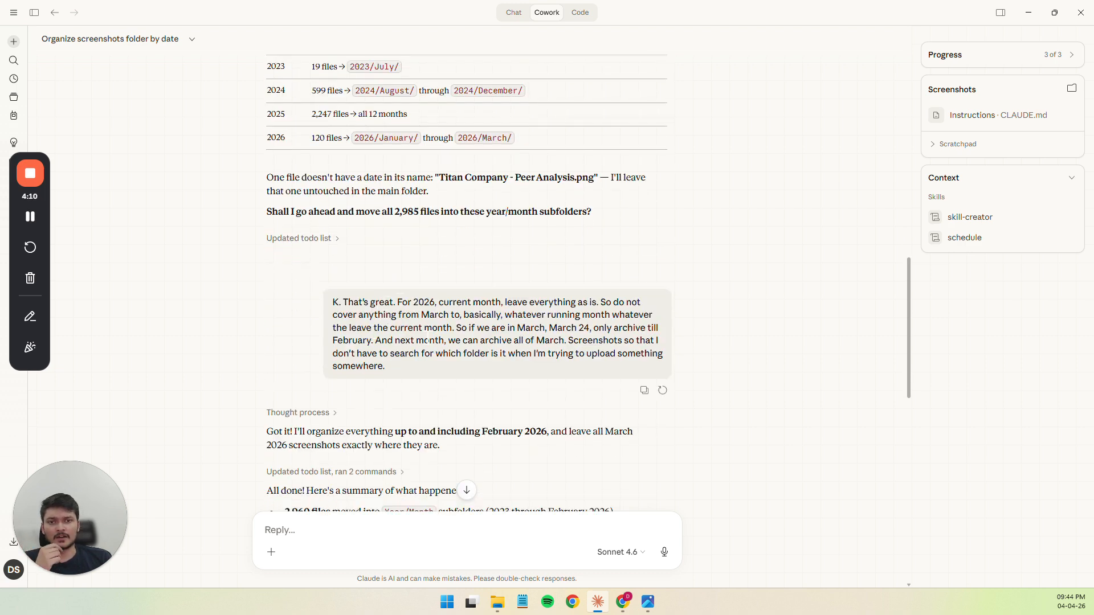
pyautogui.moveTo(440, 176); pyautogui.dragTo(592, 179)
pyautogui.click(592, 179)
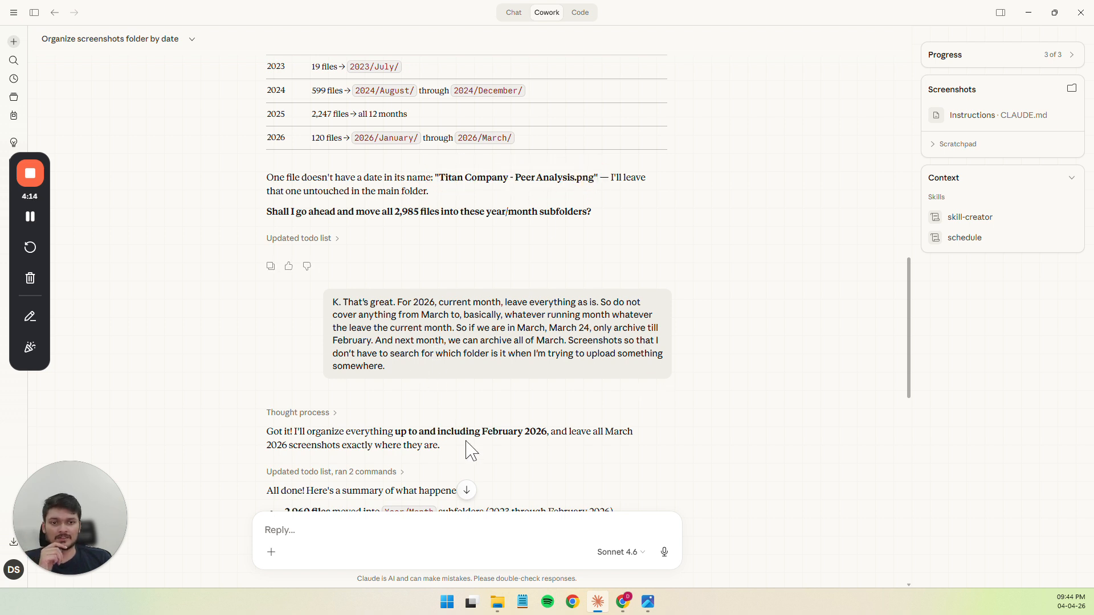
# Read the follow-up request about leaving the current month untouched and Claude's summary of moved files and the new folder structure
pyautogui.scroll(-1, 605, 317)
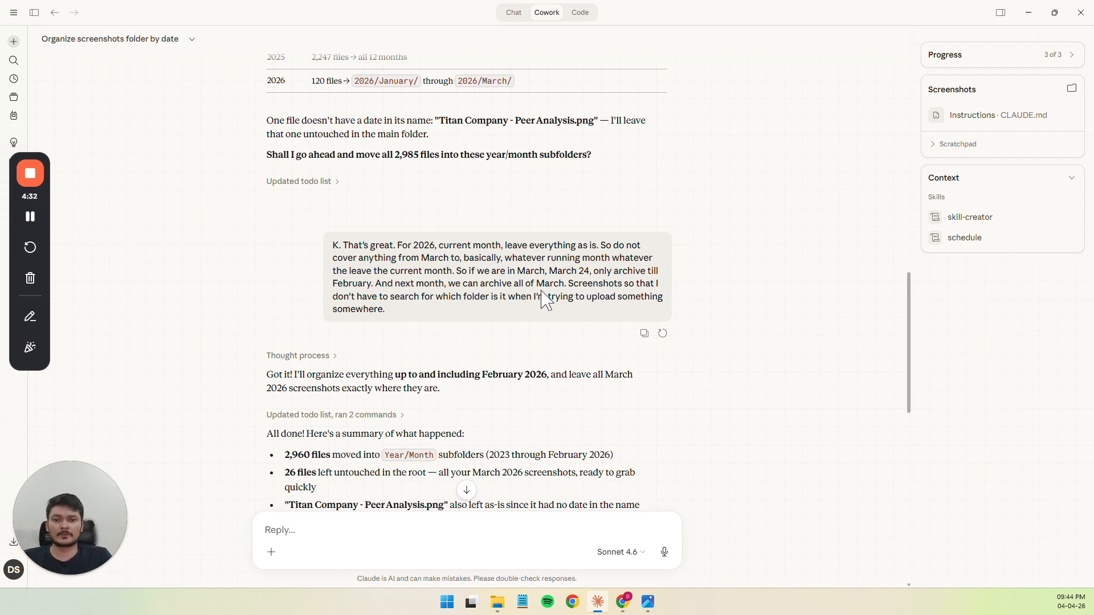
pyautogui.scroll(-5, 542, 298)
pyautogui.scroll(-2, 542, 298)
pyautogui.scroll(2, 541, 298)
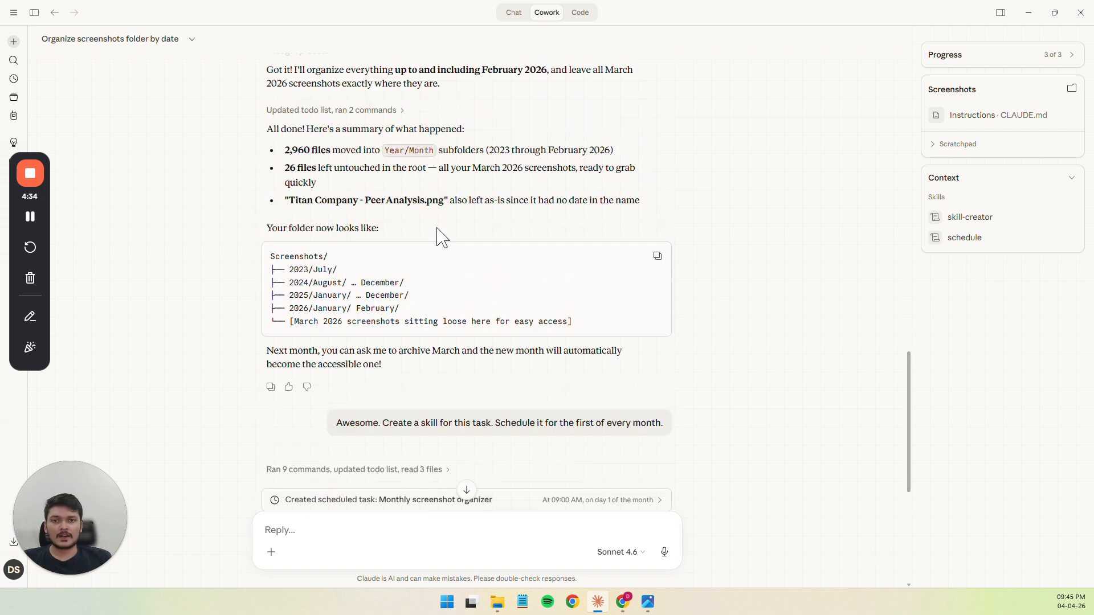
pyautogui.scroll(-1, 368, 125)
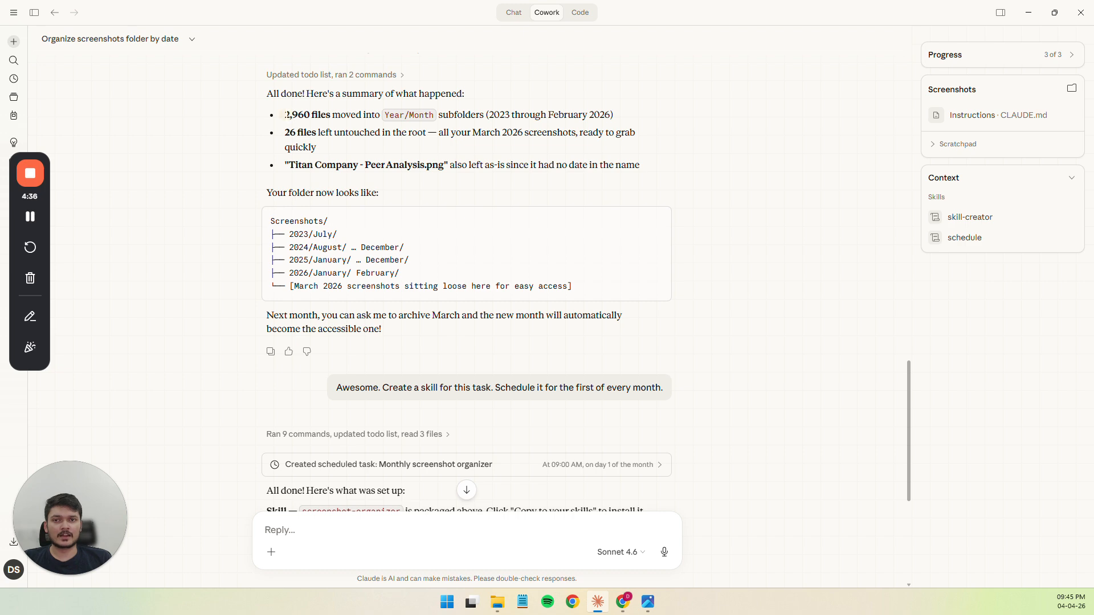
pyautogui.moveTo(286, 115); pyautogui.dragTo(312, 115)
pyautogui.click(313, 115)
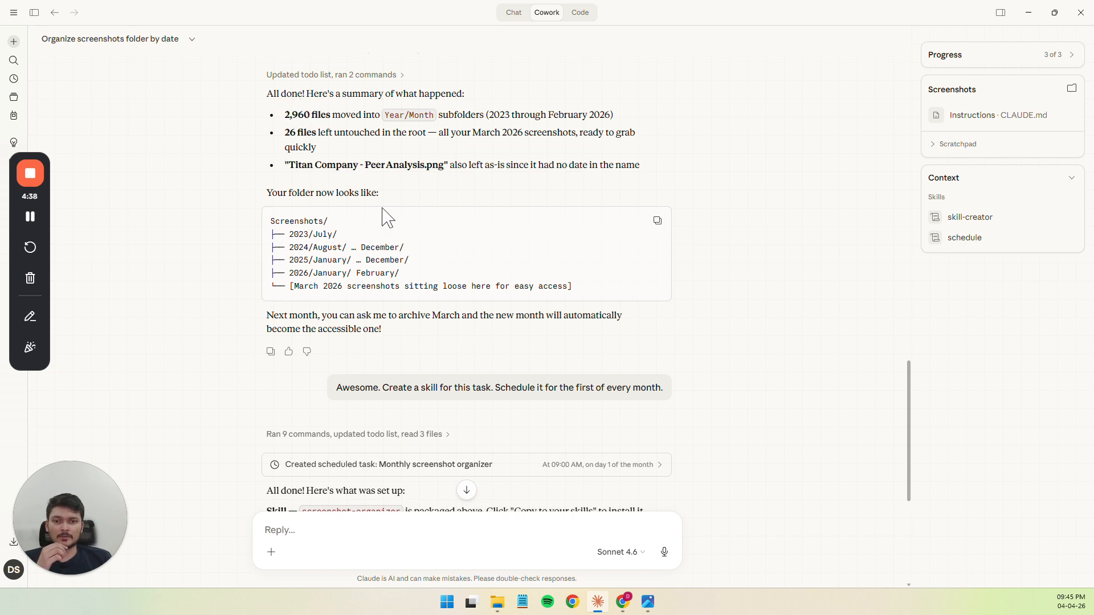
# Examine the request to create a skill scheduled for the first of every month, and Claude's reply describing the setup
pyautogui.scroll(-3, 388, 216)
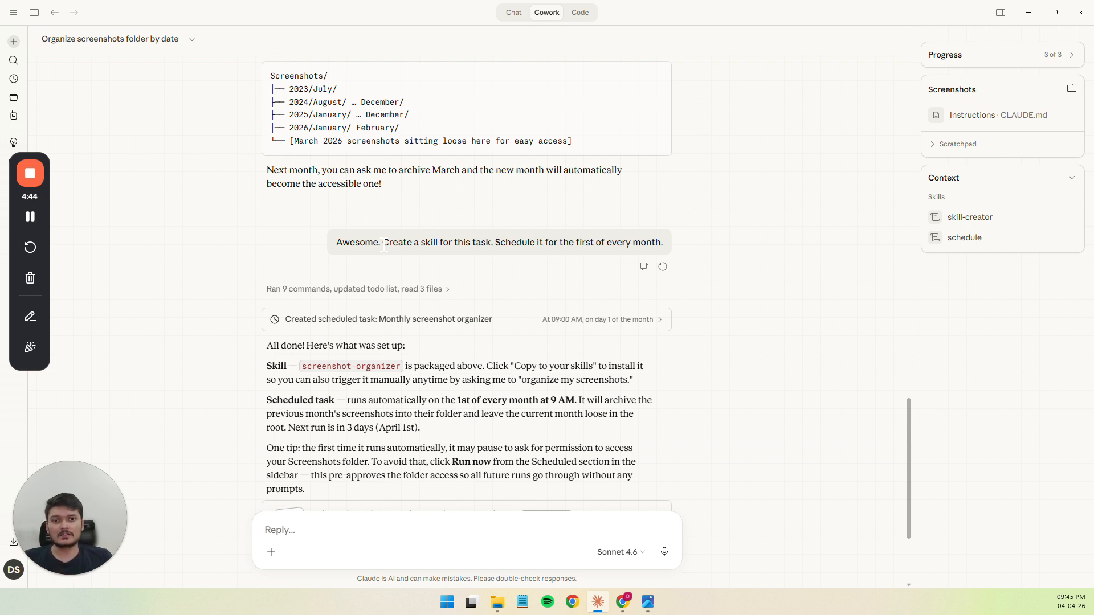
pyautogui.moveTo(384, 245); pyautogui.dragTo(654, 241)
pyautogui.click(495, 245)
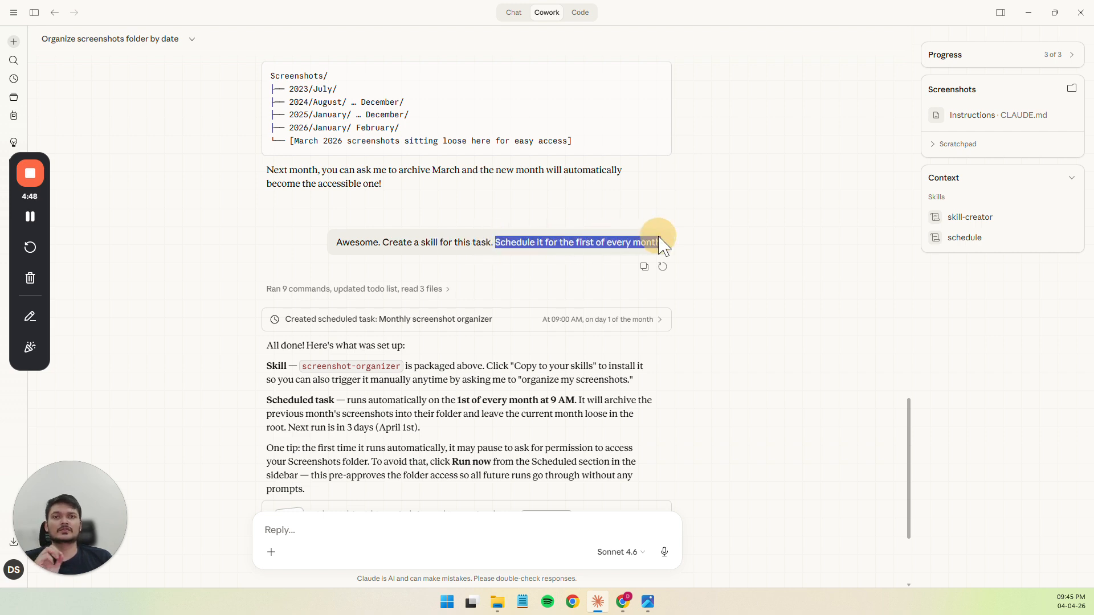
pyautogui.click(661, 245)
pyautogui.scroll(-3, 661, 245)
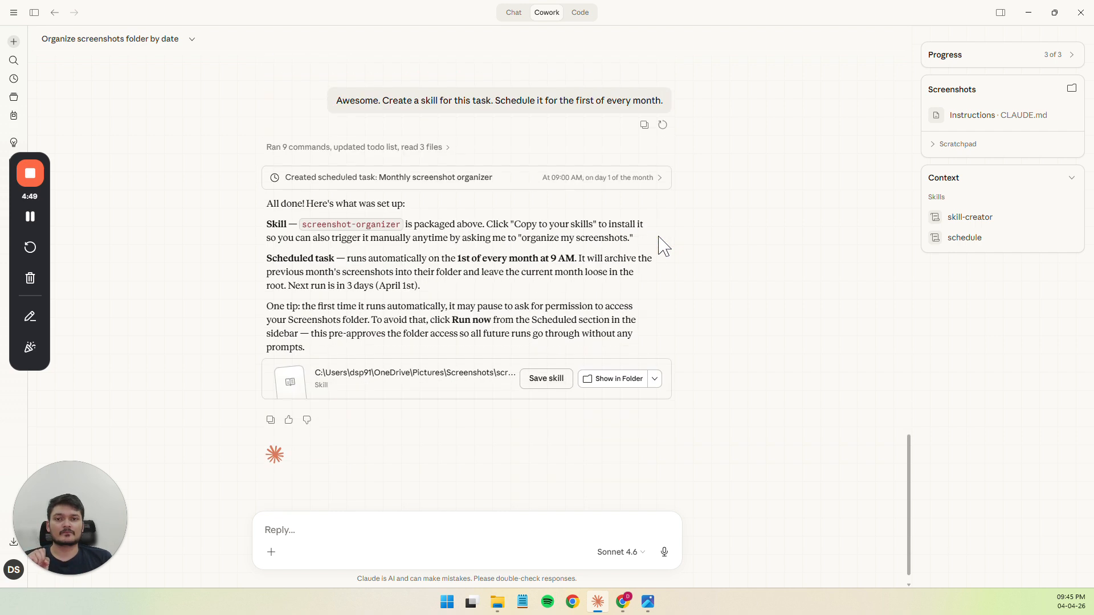
# Expand the log of commands and files behind the scheduled task, skim Claude's reasoning, and collapse it again
pyautogui.click(430, 147)
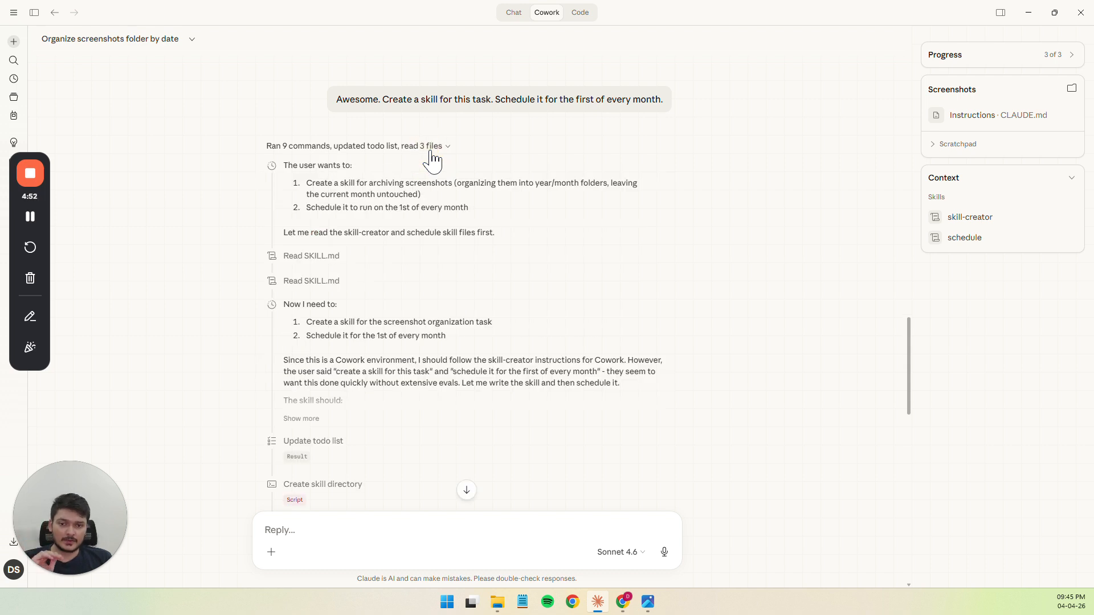
pyautogui.scroll(-3, 432, 161)
pyautogui.scroll(3, 431, 161)
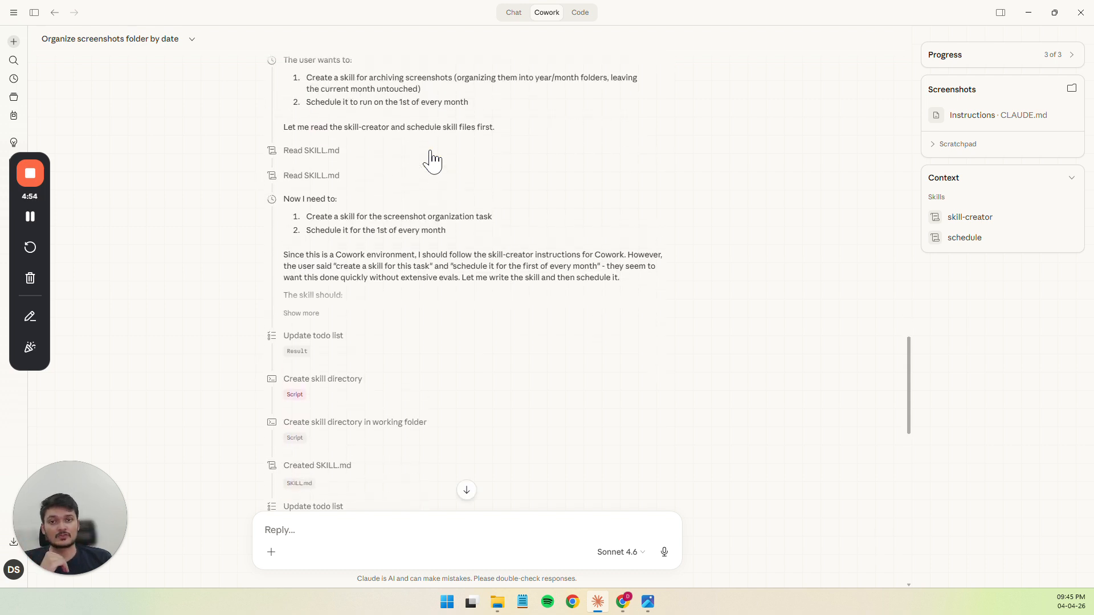
pyautogui.click(432, 159)
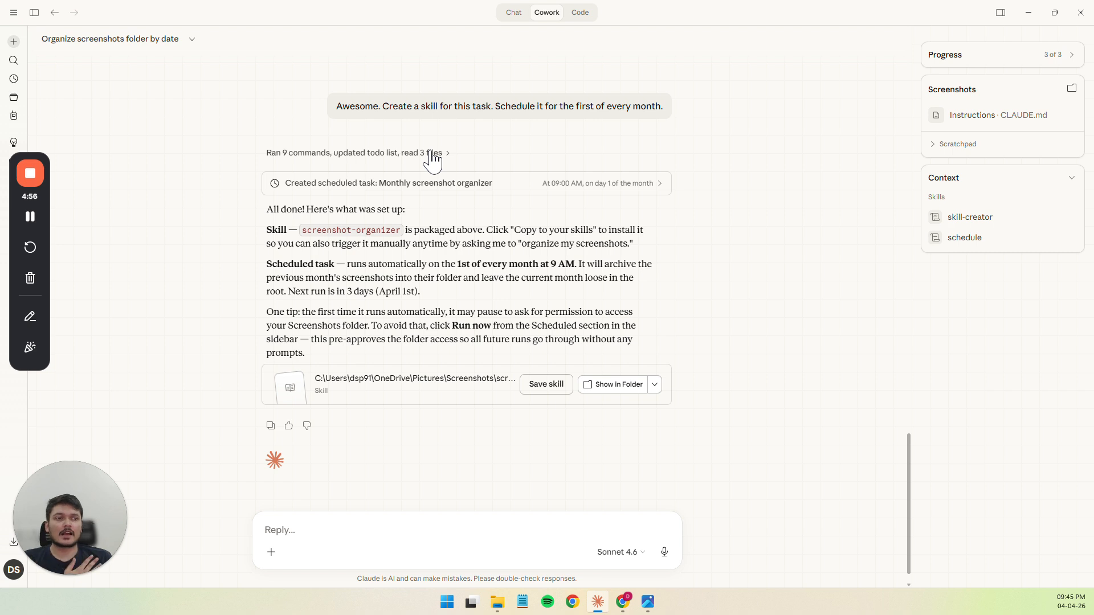
pyautogui.scroll(-1, 429, 238)
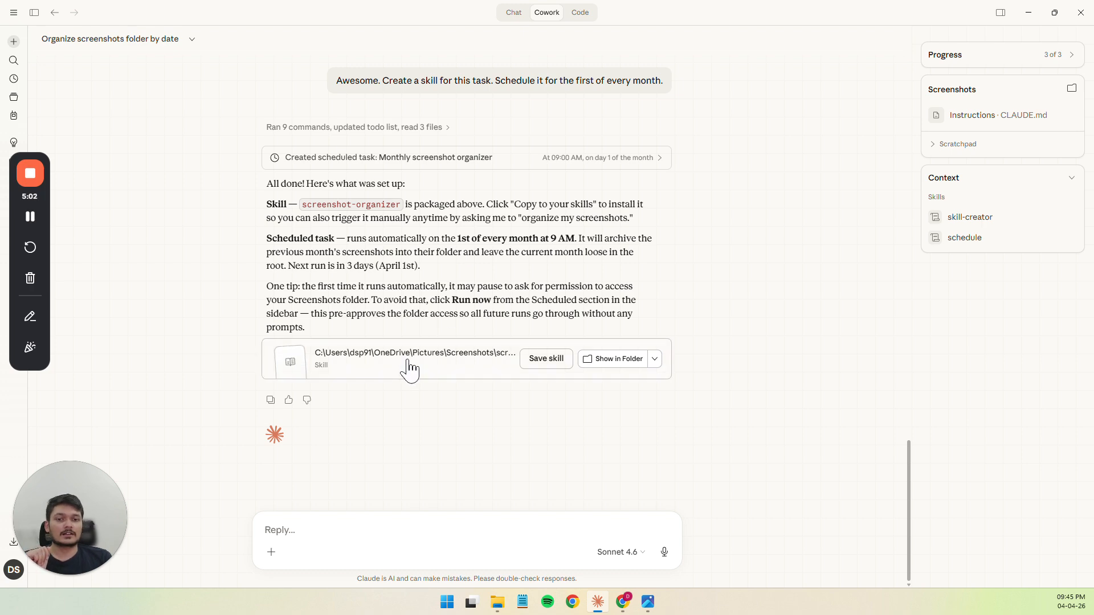
# Open the packaged screenshot-organizer skill and read its description, the "What this skill does" section and the steps
pyautogui.click(342, 363)
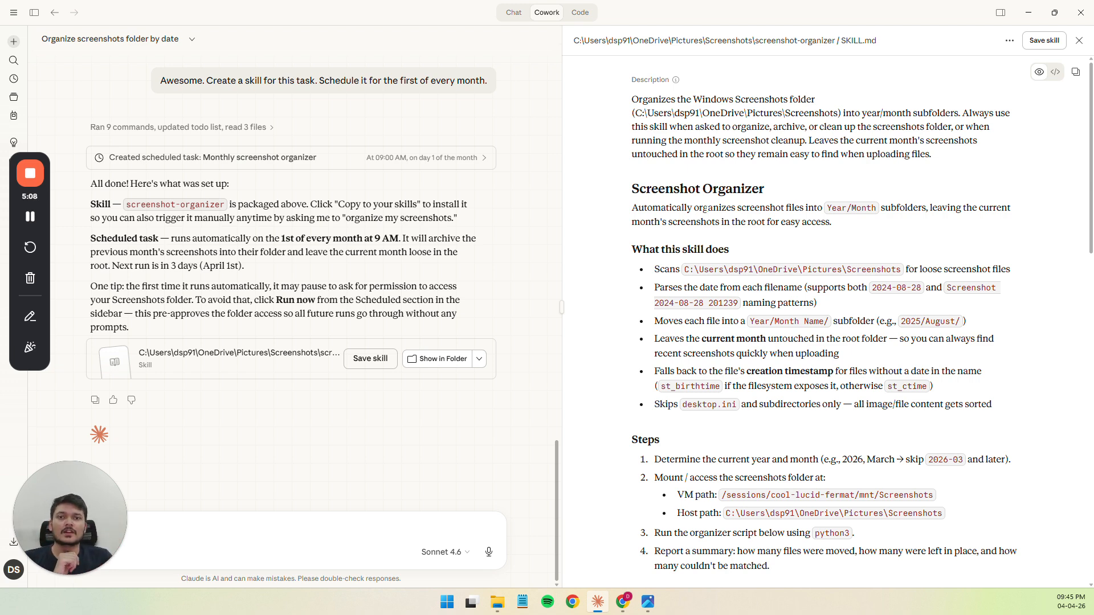
pyautogui.scroll(15, 435, 315)
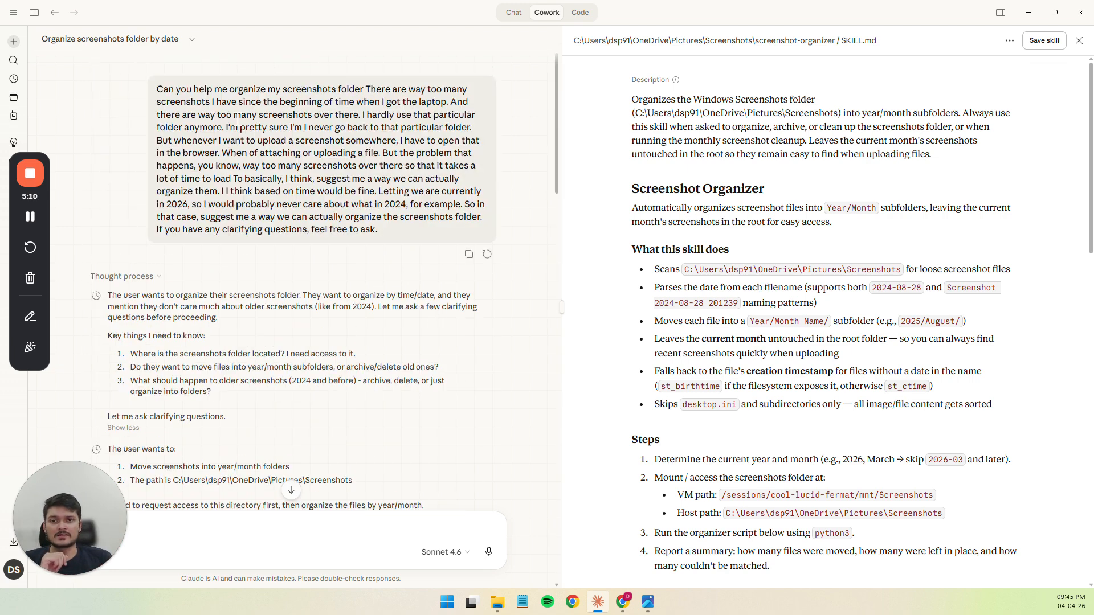
pyautogui.scroll(-15, 236, 117)
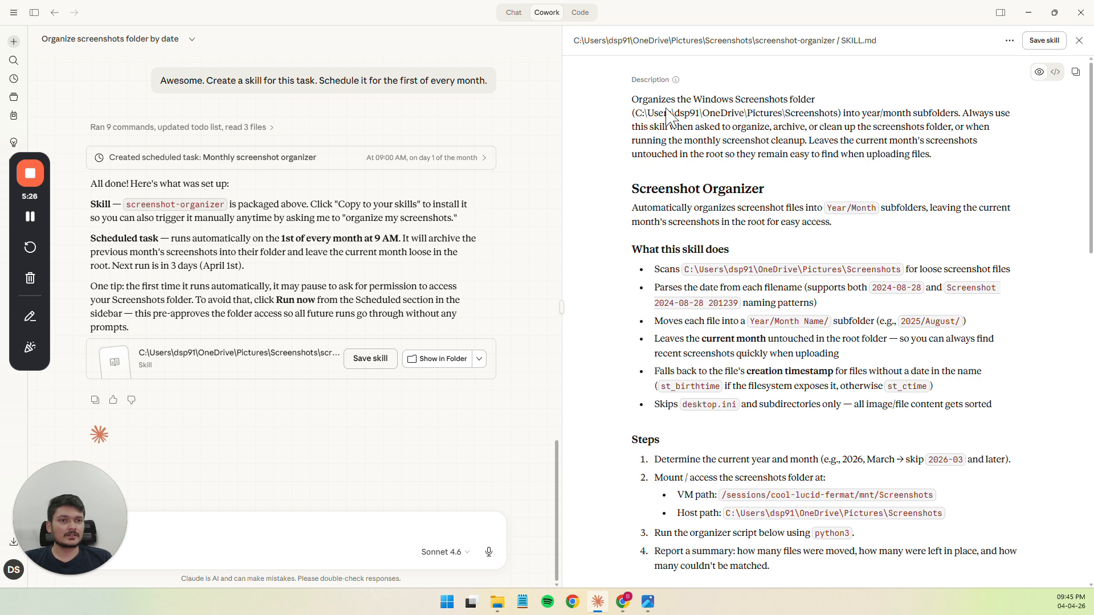
pyautogui.moveTo(647, 190); pyautogui.dragTo(686, 214)
pyautogui.click(686, 214)
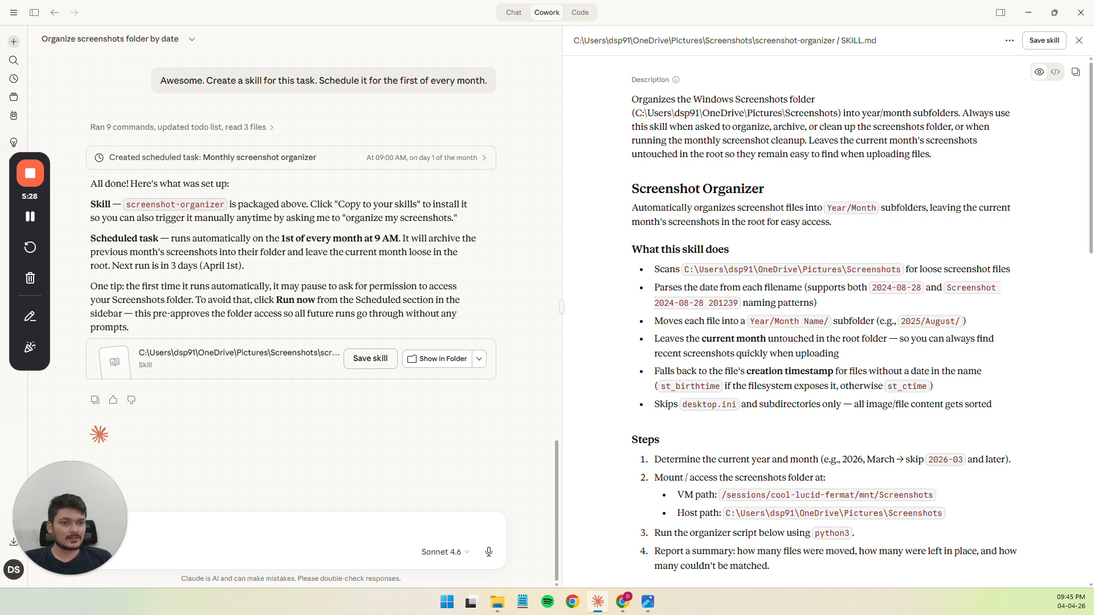
pyautogui.click(647, 251)
pyautogui.moveTo(648, 251); pyautogui.dragTo(691, 343)
pyautogui.click(706, 324)
pyautogui.scroll(-3, 655, 299)
pyautogui.click(692, 370)
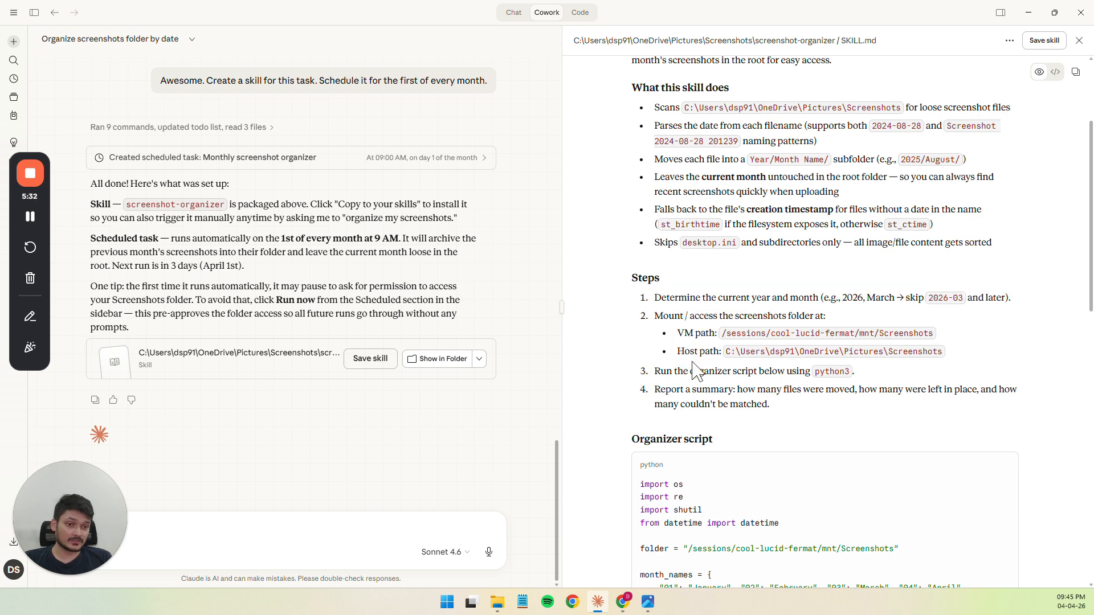
# Examine the Python organizer script in SKILL.md and the Output section on what to report after running
pyautogui.scroll(-4, 692, 371)
pyautogui.moveTo(640, 252); pyautogui.dragTo(695, 382)
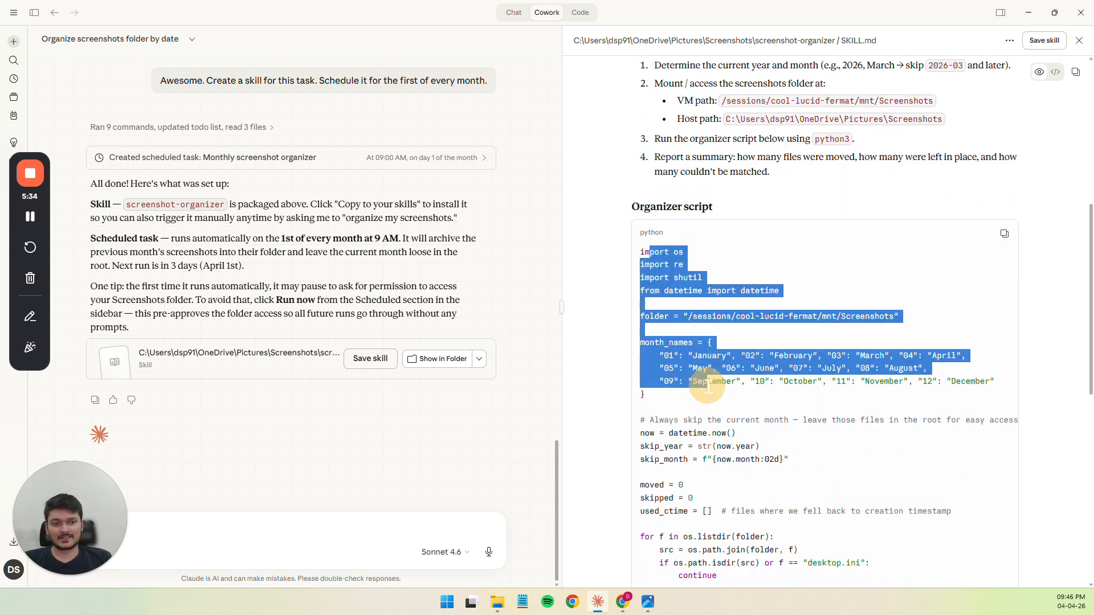
pyautogui.click(696, 382)
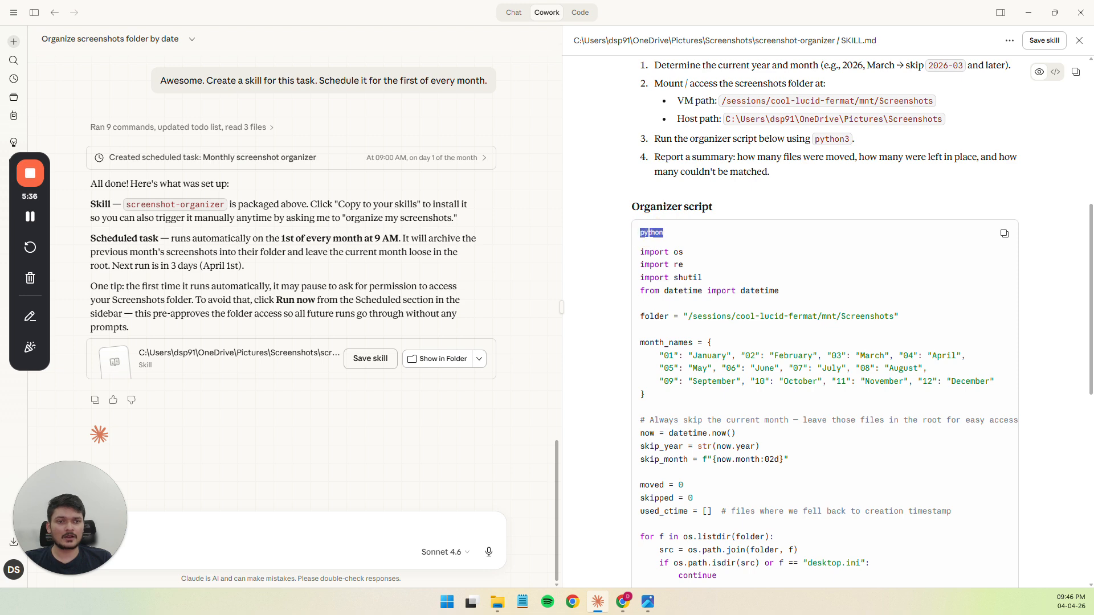
pyautogui.scroll(-3, 673, 288)
pyautogui.scroll(1, 676, 296)
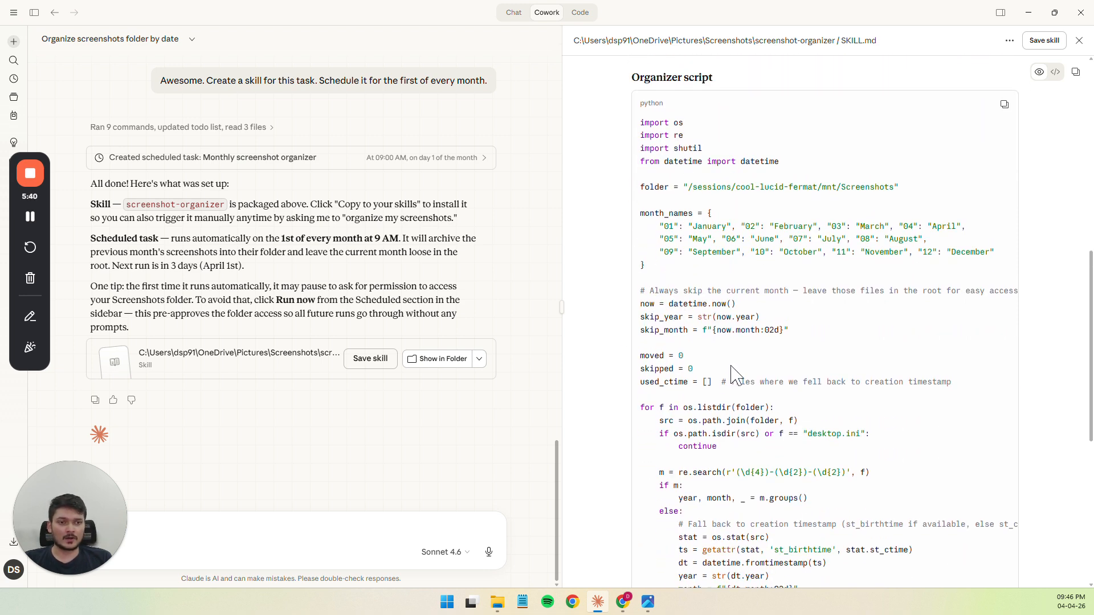
pyautogui.scroll(-2, 734, 371)
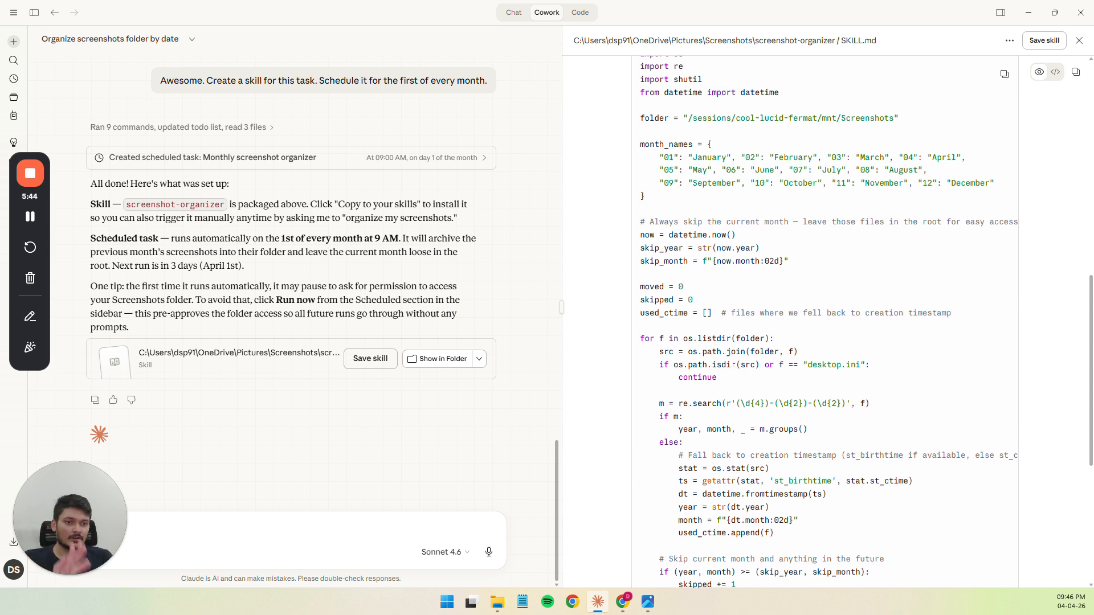
pyautogui.scroll(-5, 723, 367)
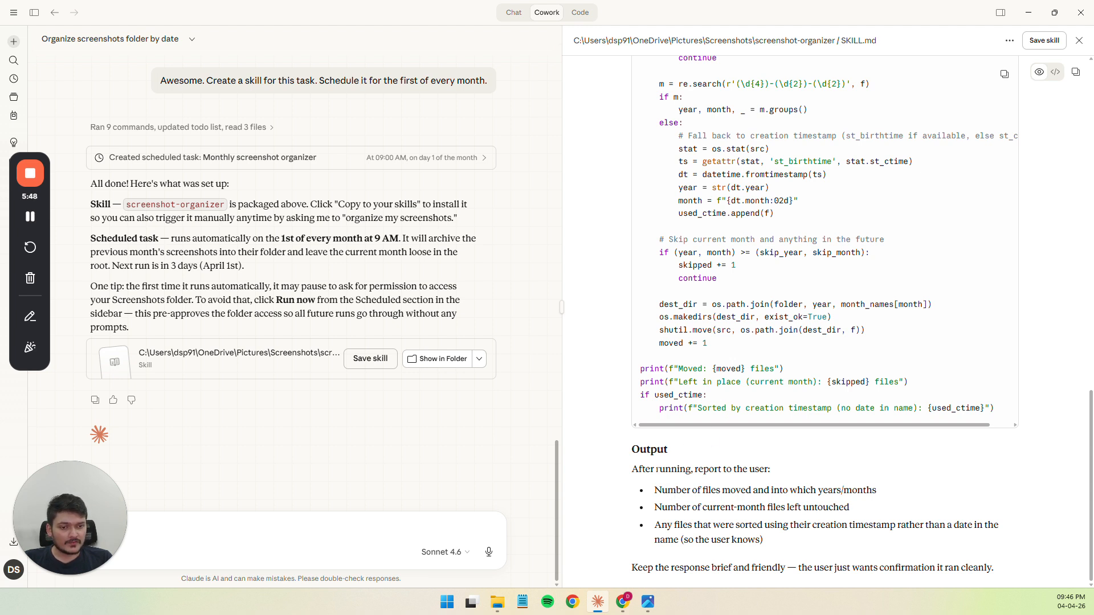
pyautogui.moveTo(668, 490); pyautogui.dragTo(834, 506)
pyautogui.click(834, 506)
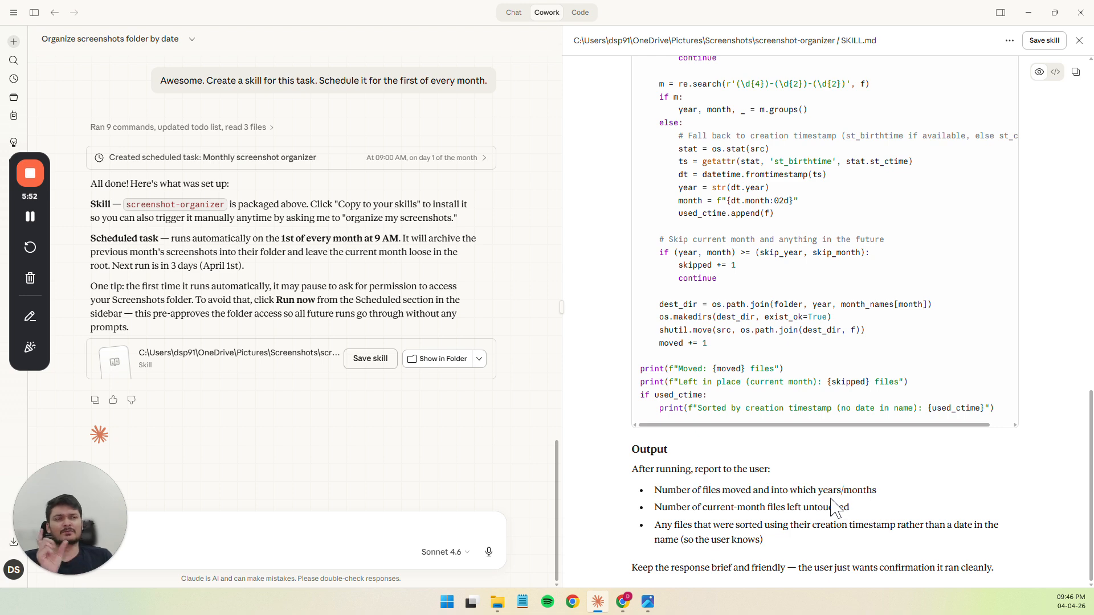
# Compare the chat's summary of moved files with the skill's description, then close the SKILL.md preview
pyautogui.scroll(10, 290, 268)
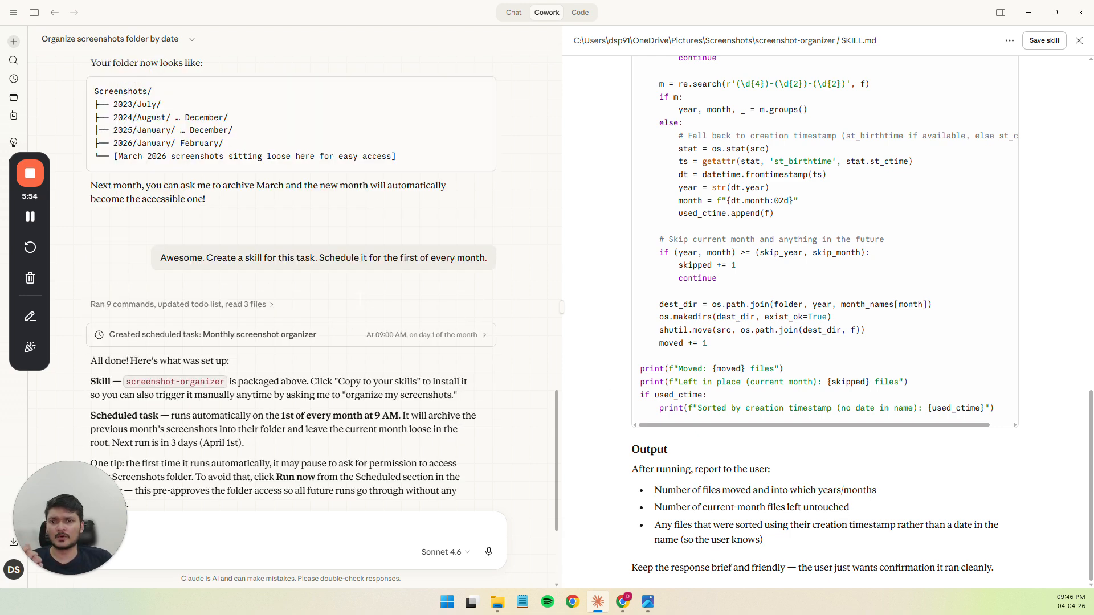
pyautogui.scroll(-2, 290, 267)
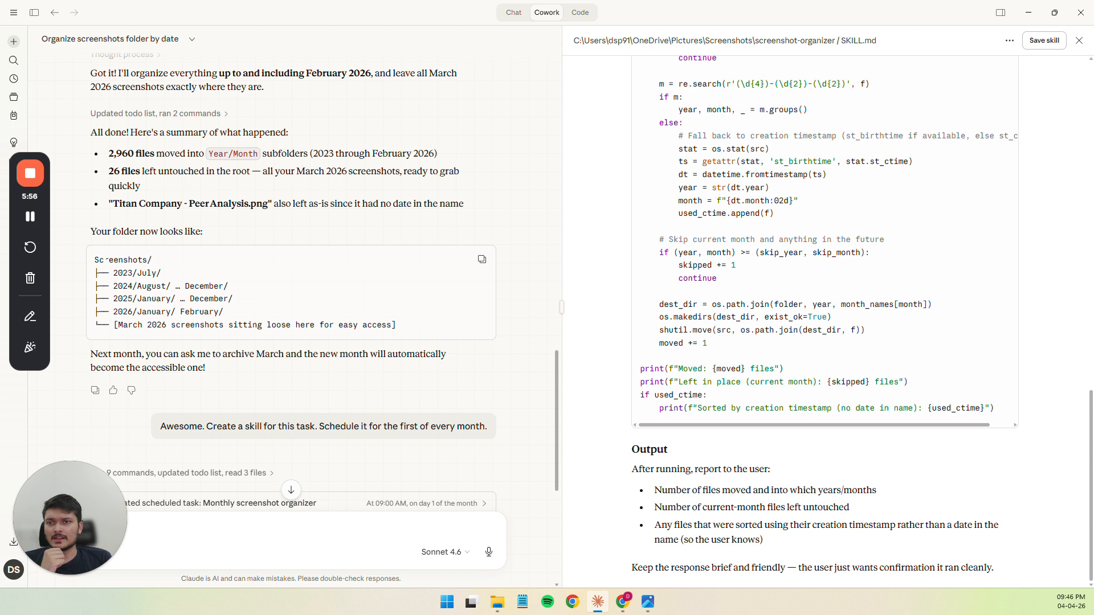
pyautogui.scroll(1, 114, 222)
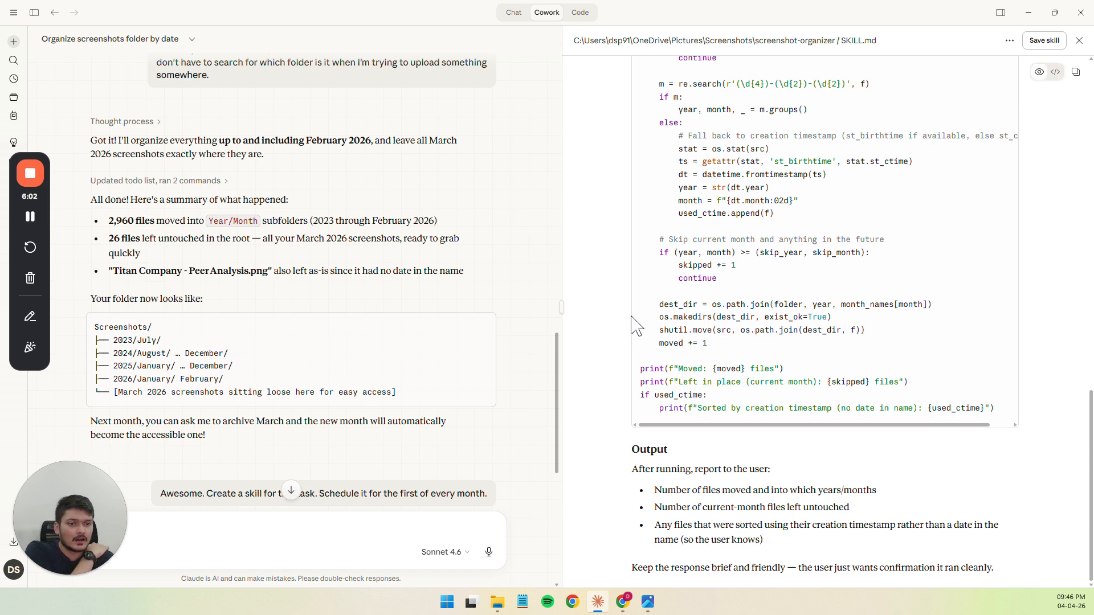
pyautogui.scroll(15, 704, 359)
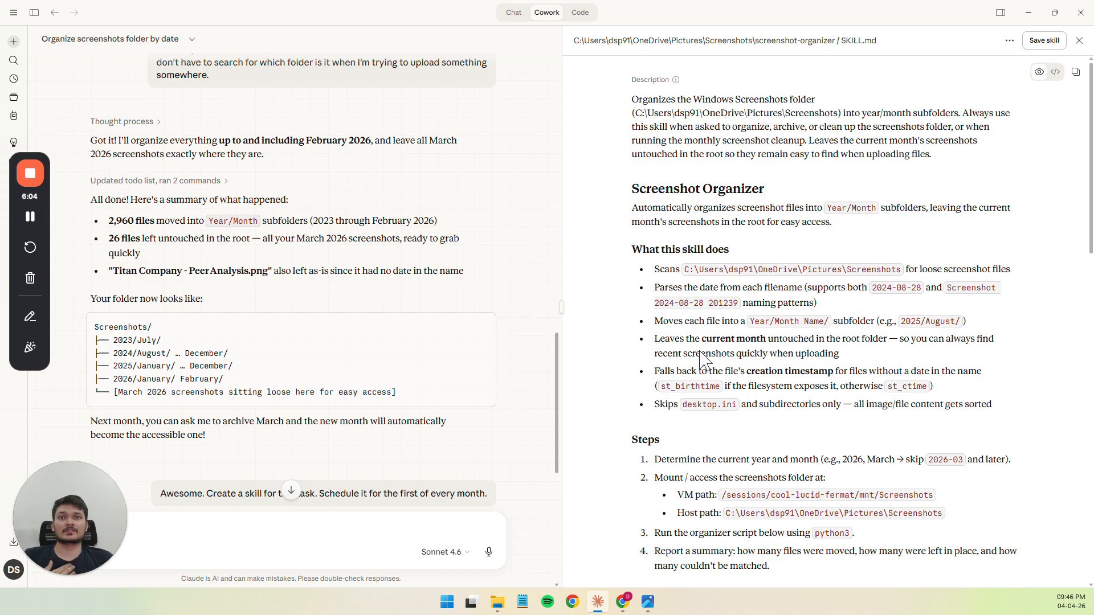
pyautogui.scroll(-8, 448, 322)
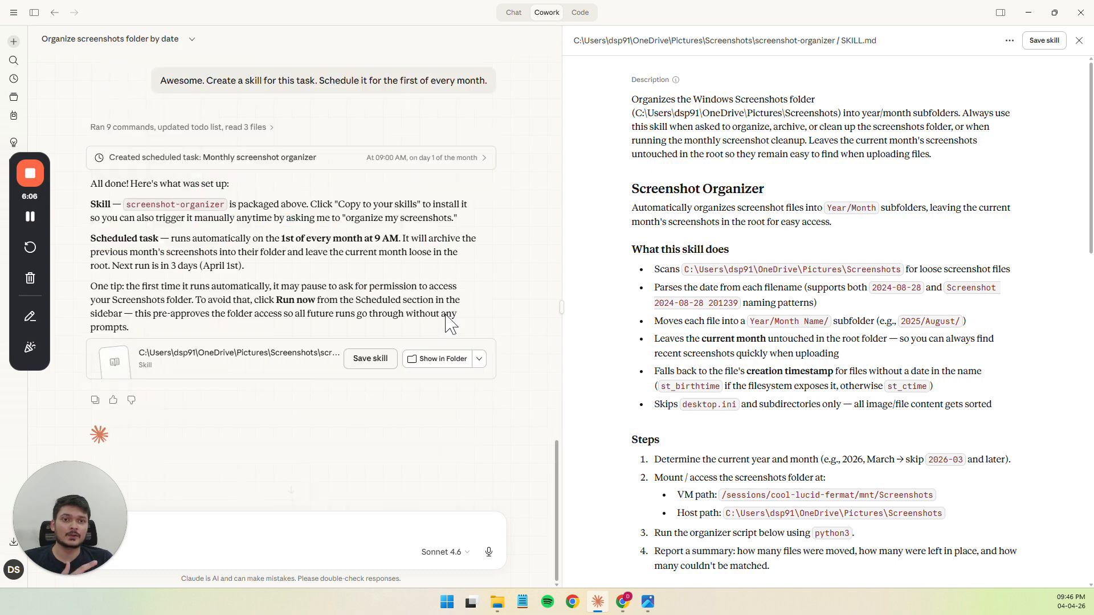
pyautogui.click(1079, 41)
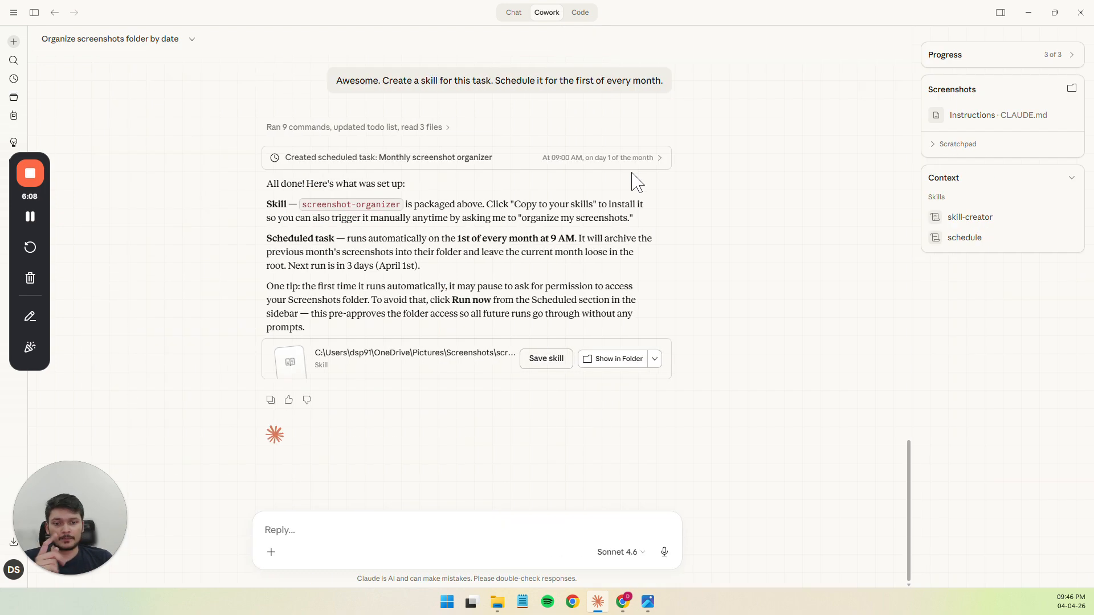
# Find the chat's note about the undated file "Titan Company - Peer Analysis.png" below the organization table
pyautogui.scroll(15, 456, 269)
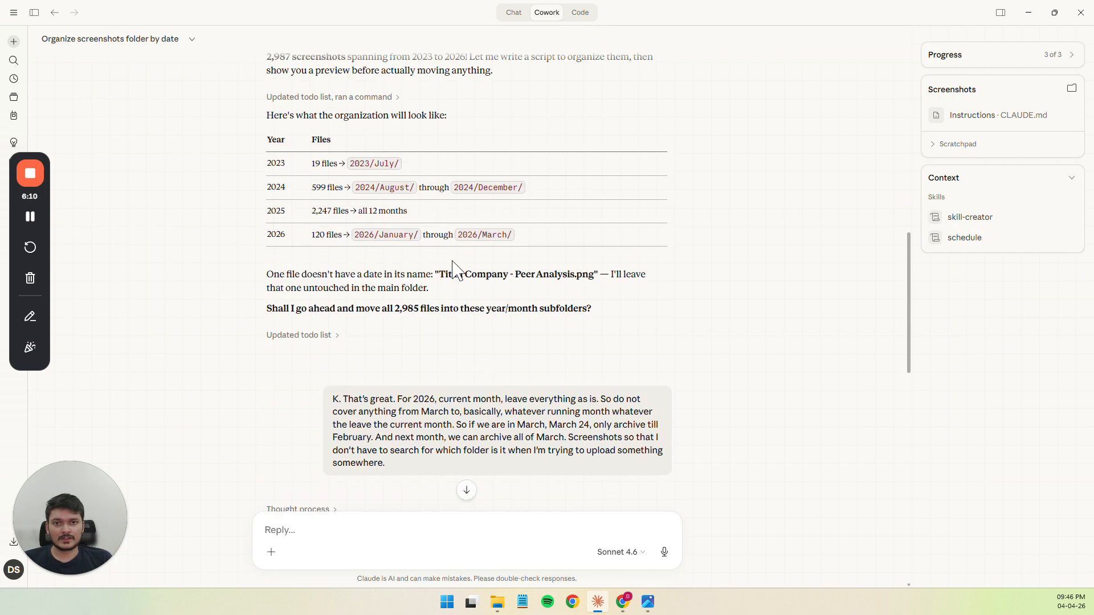
pyautogui.scroll(-5, 456, 270)
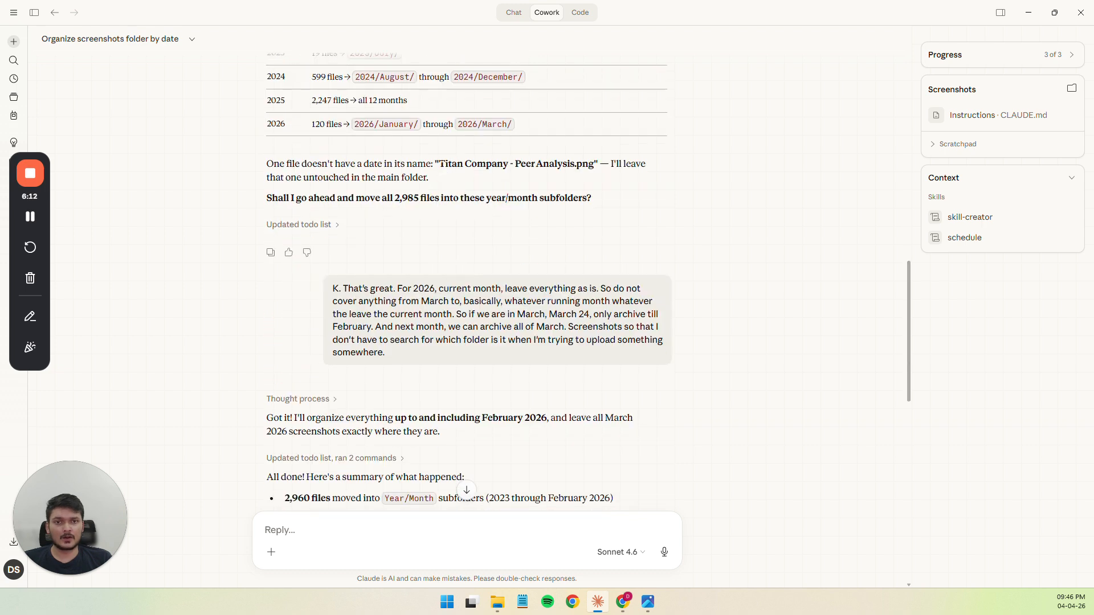
pyautogui.click(442, 166)
pyautogui.moveTo(449, 167); pyautogui.dragTo(550, 163)
pyautogui.click(558, 164)
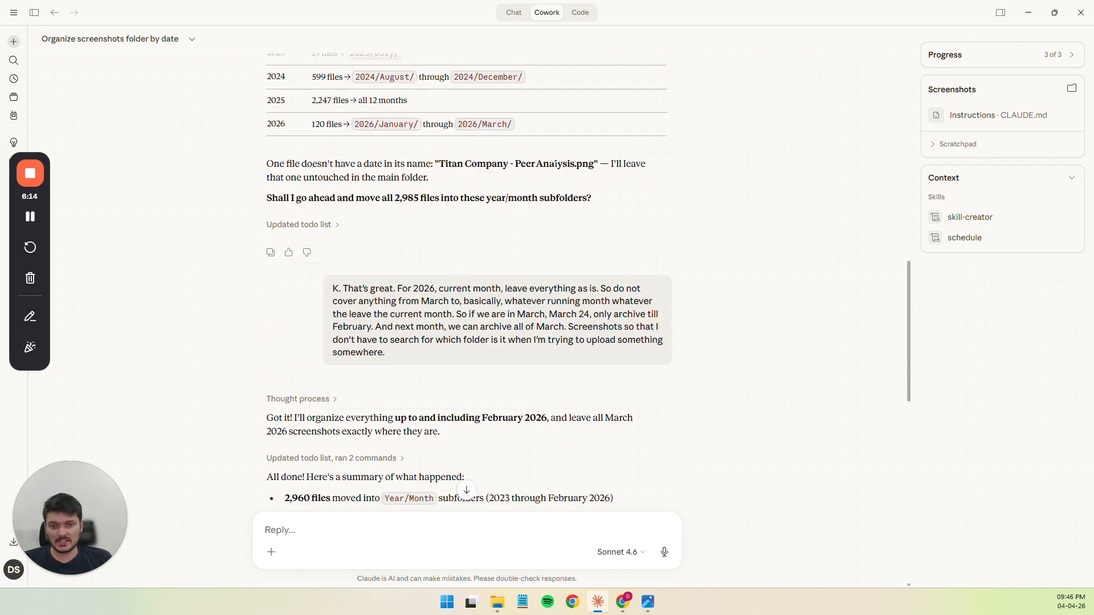
# Switch to File Explorer, inspect the loose files in the Screenshots folder, and return to the organization table in the Claude chat
pyautogui.hotkey('alt', 'Tab')
pyautogui.click(563, 142)
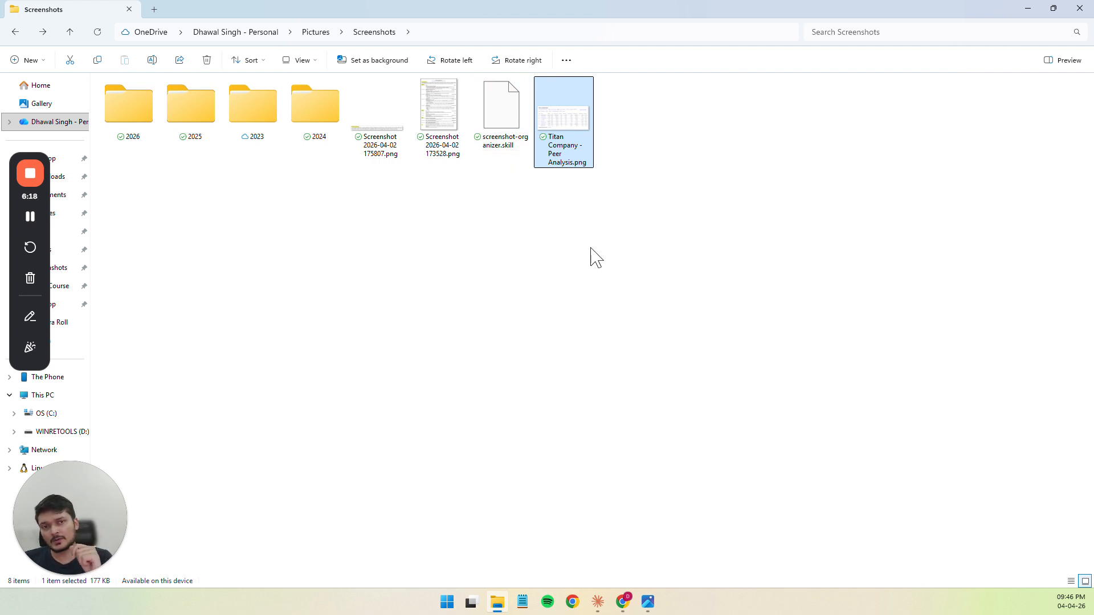
pyautogui.scroll(2, 383, 124)
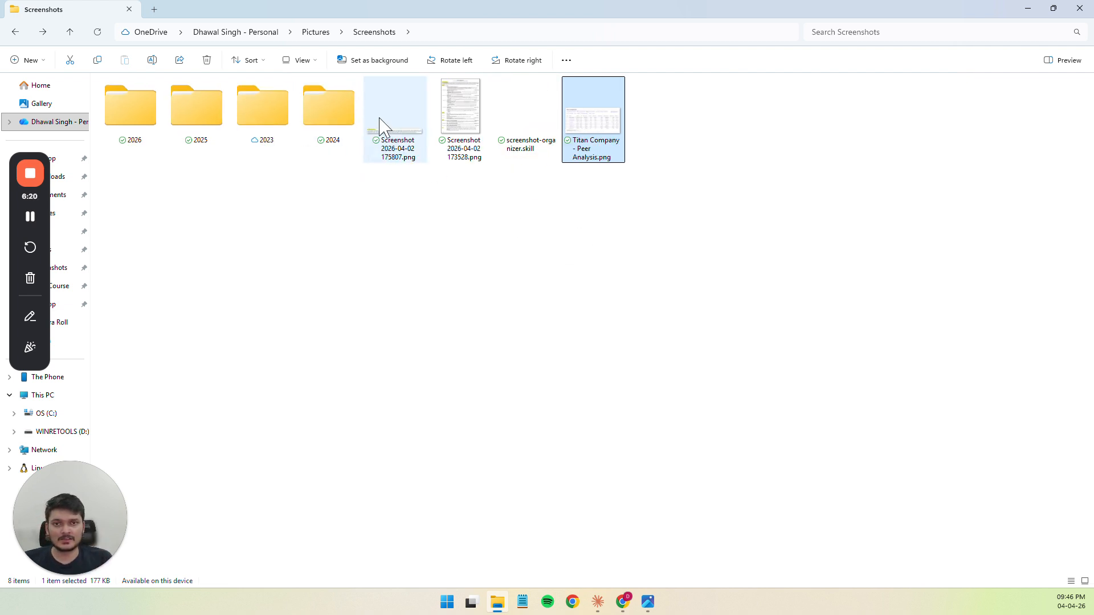
pyautogui.click(466, 125)
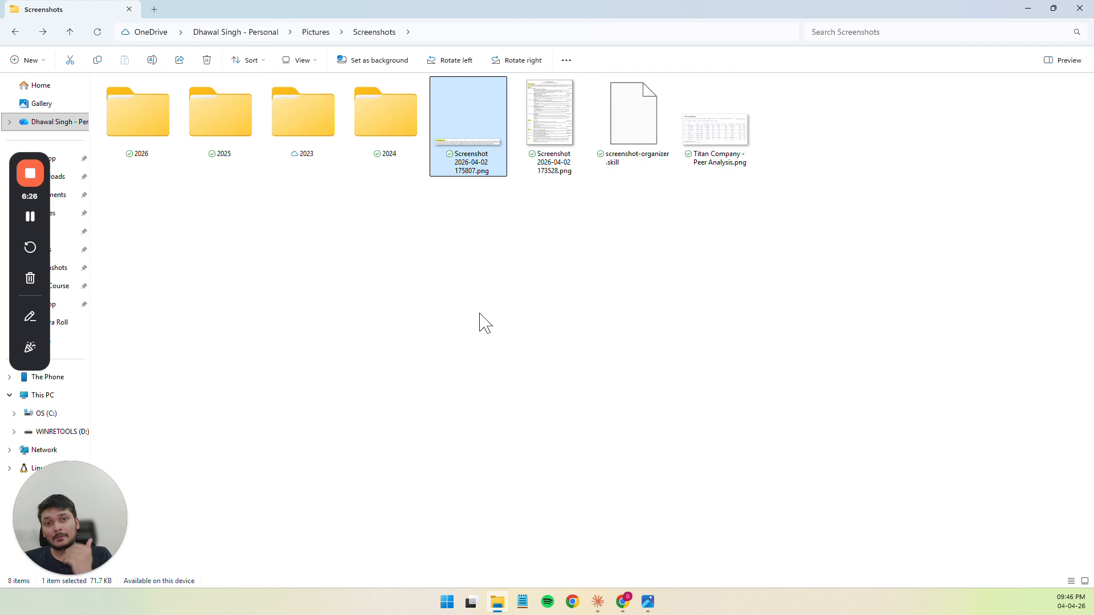
pyautogui.scroll(-1, 481, 319)
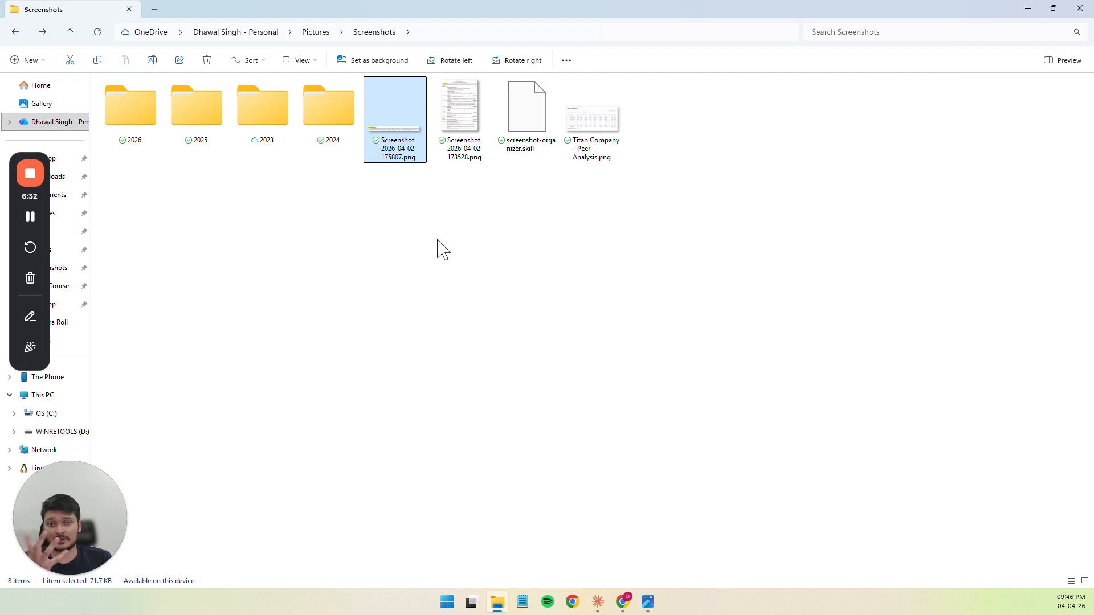
pyautogui.hotkey('alt', 'Tab')
pyautogui.scroll(3, 441, 274)
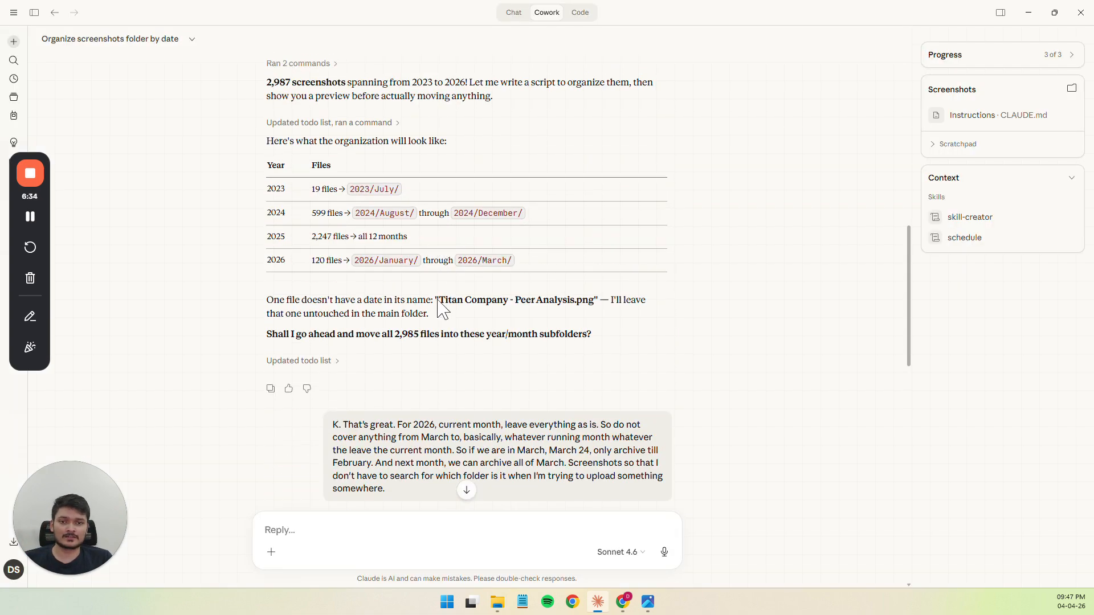
# Switch to File Explorer, check the creation date of "Titan Company - Peer Analysis.png" in its properties, and close them
pyautogui.hotkey('alt', 'Tab')
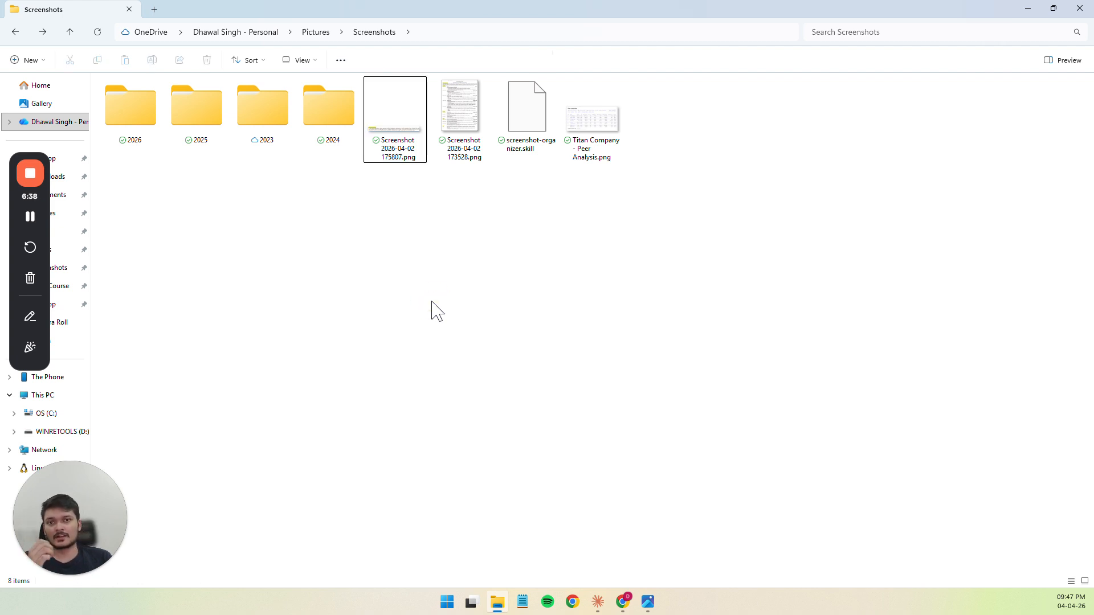
pyautogui.click(408, 157)
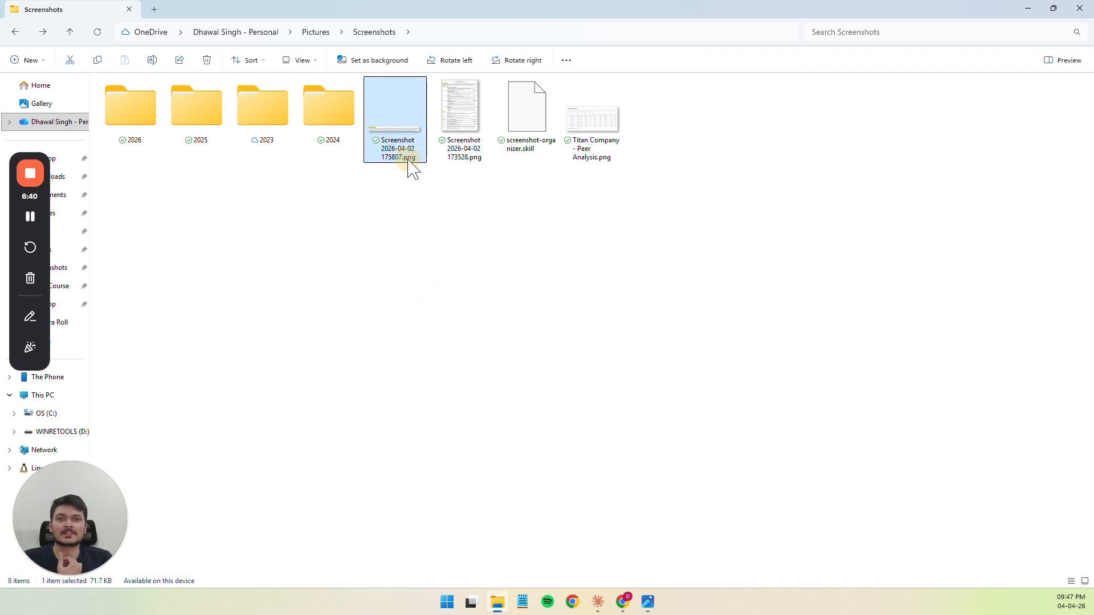
pyautogui.rightClick(412, 153)
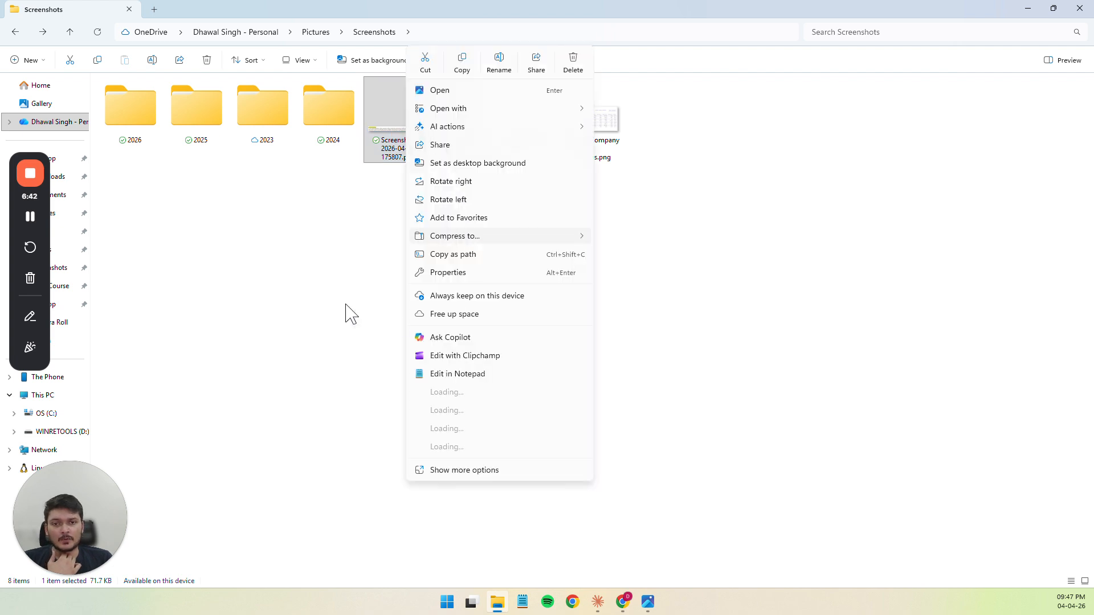
pyautogui.click(349, 313)
pyautogui.click(581, 137)
pyautogui.rightClick(579, 132)
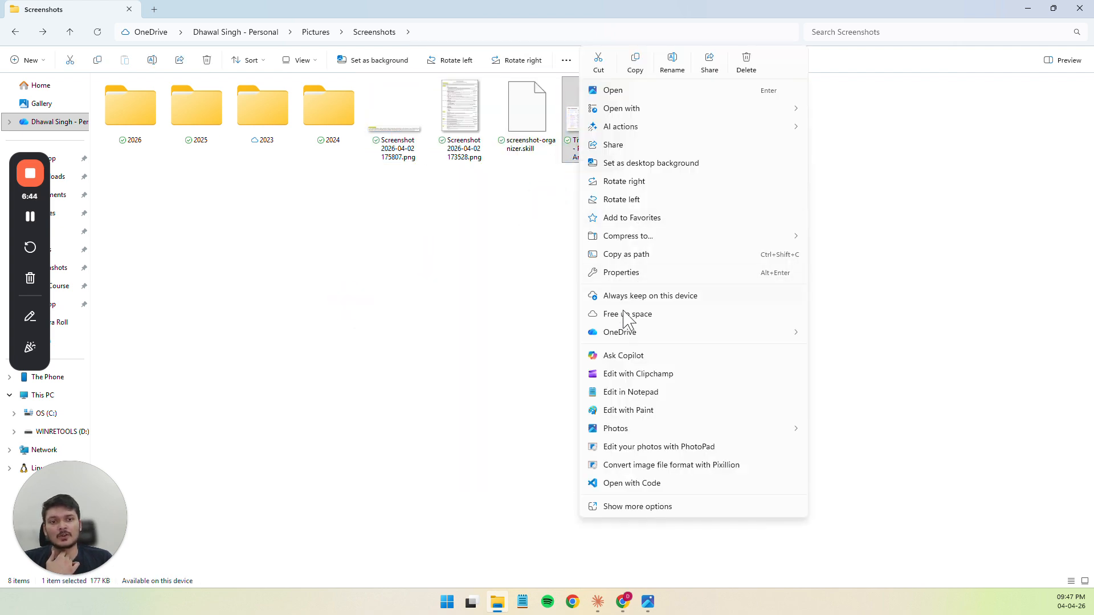
pyautogui.click(621, 278)
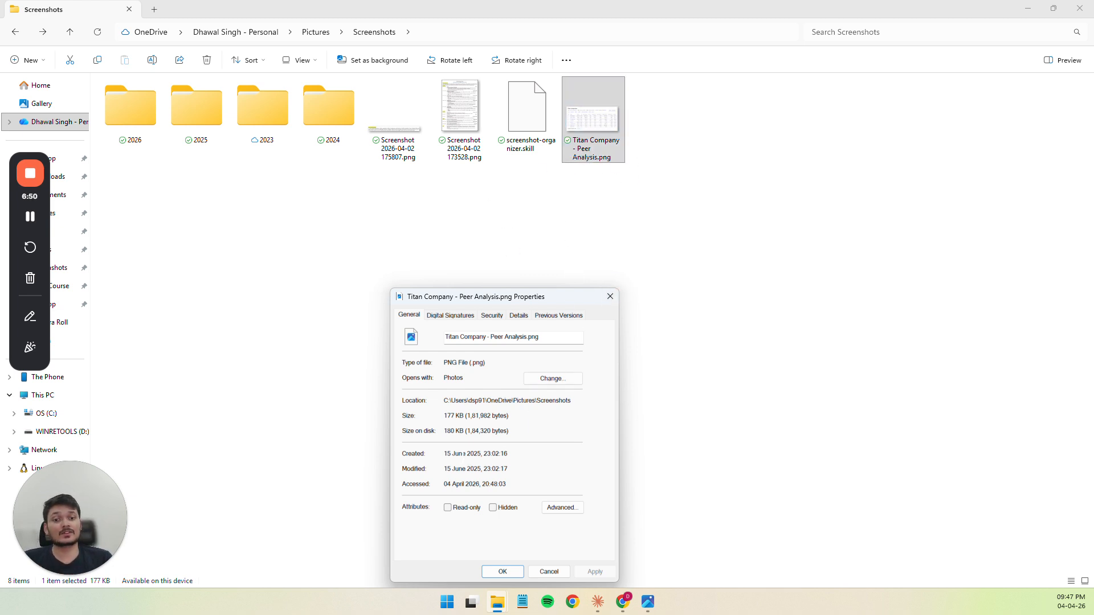
pyautogui.click(610, 296)
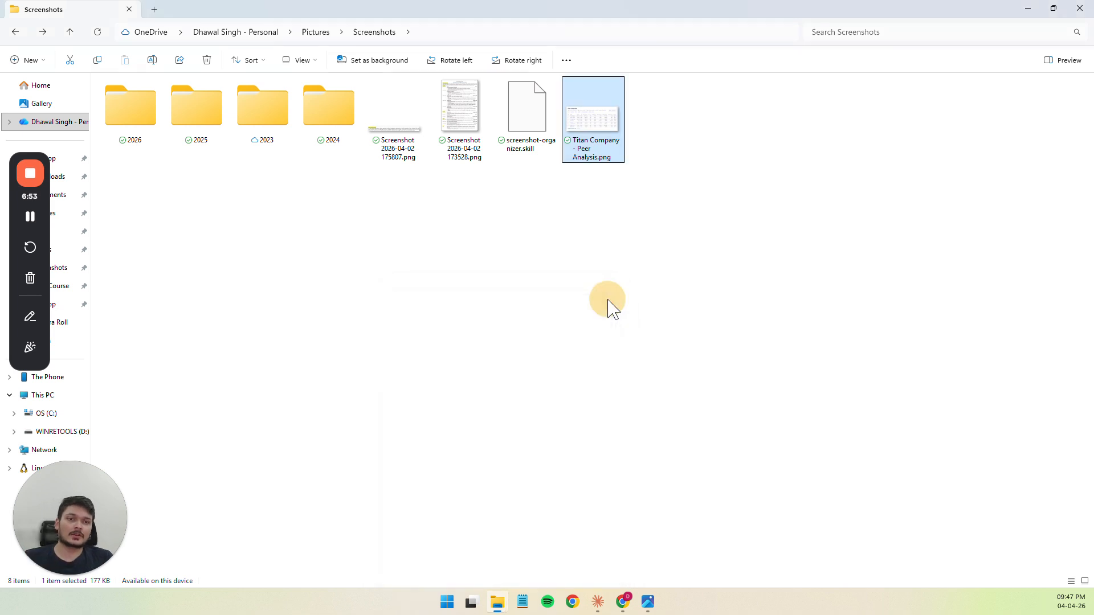
# Inspect the month subfolders inside the 2025, 2023 and 2024 folders, returning to the 2025 folder
pyautogui.doubleClick(220, 117)
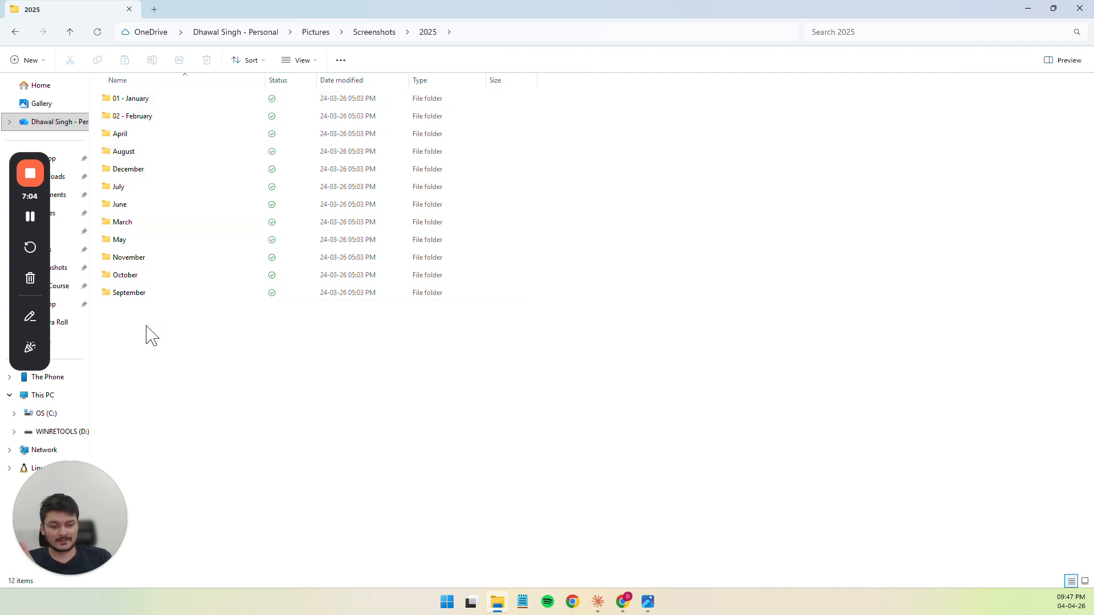
pyautogui.hotkey('alt', 'Left')
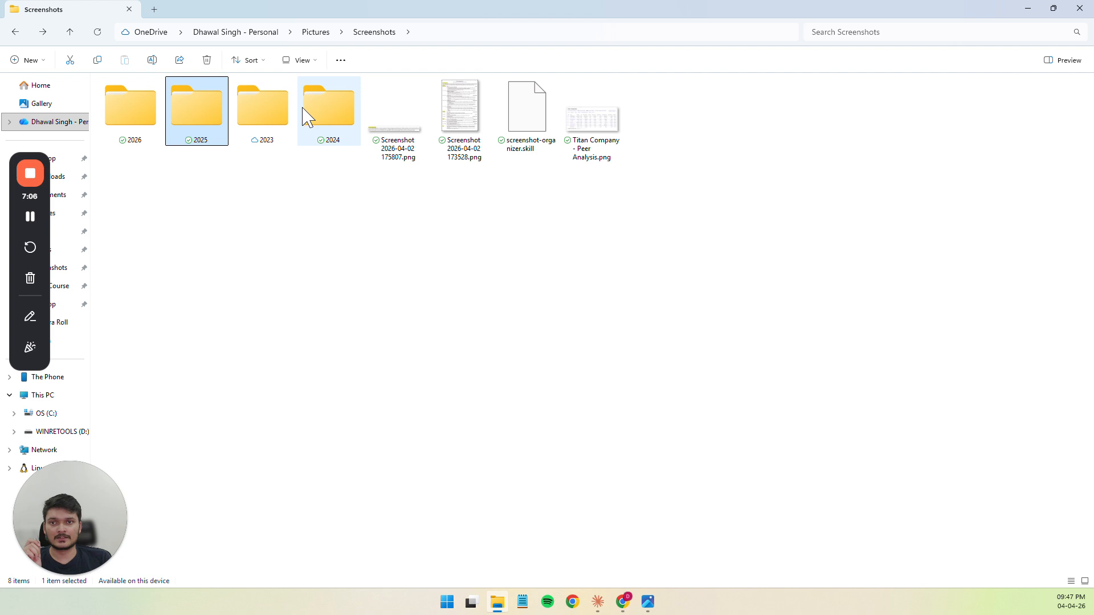
pyautogui.click(282, 123)
pyautogui.doubleClick(280, 118)
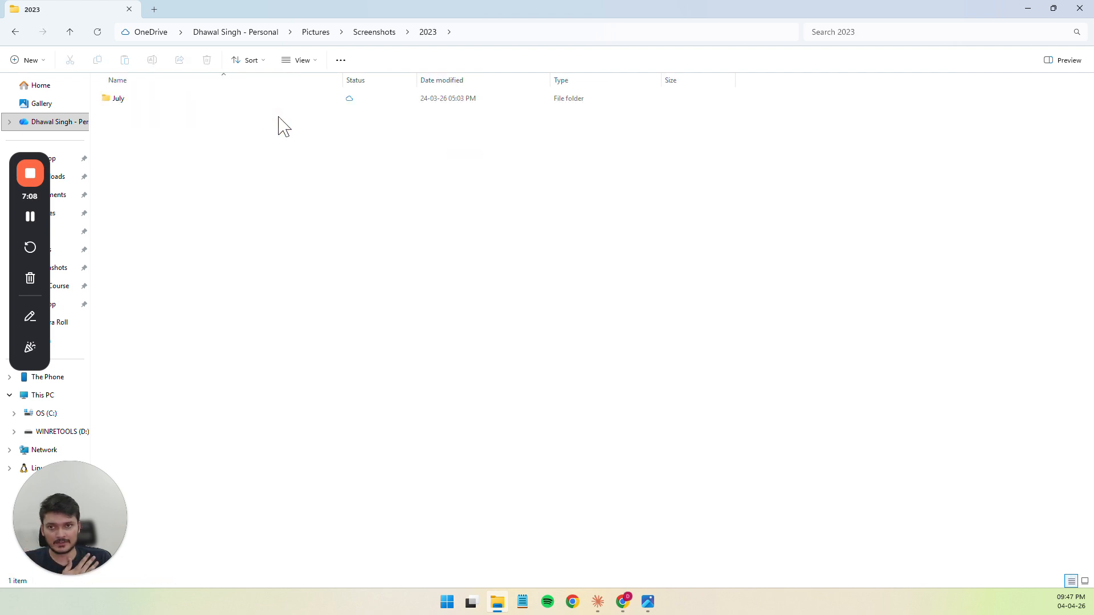
pyautogui.hotkey('alt', 'Left')
pyautogui.doubleClick(319, 122)
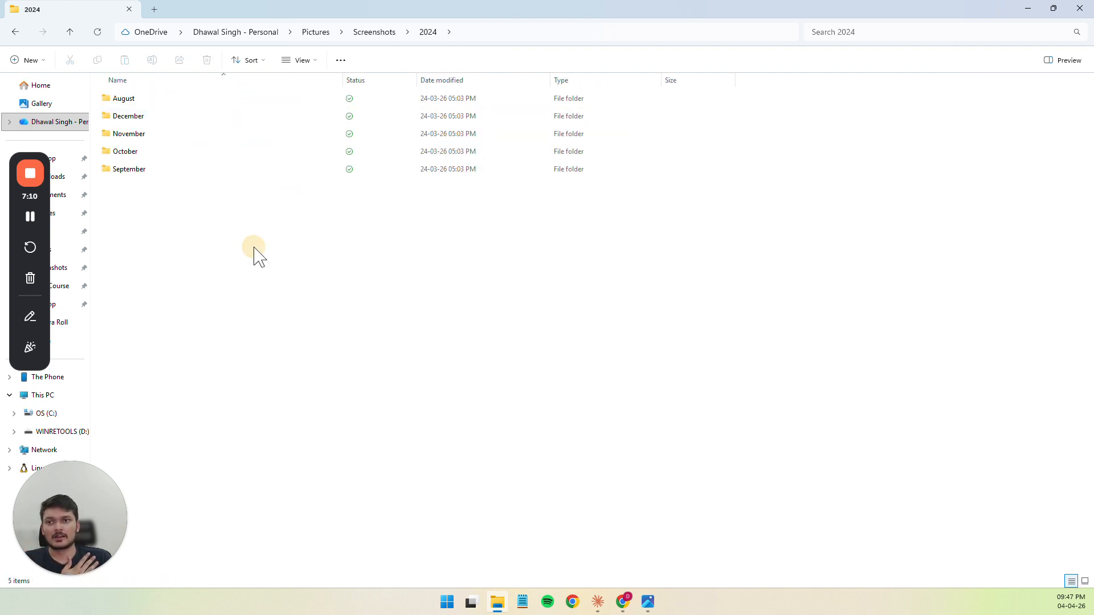
pyautogui.hotkey('alt', 'Left')
pyautogui.doubleClick(205, 137)
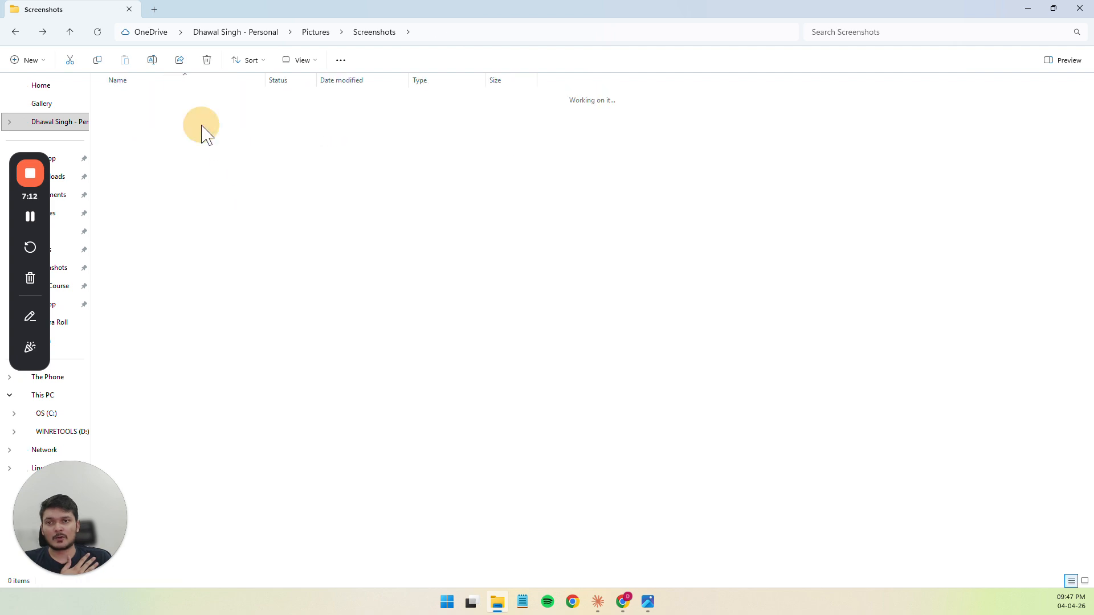
pyautogui.moveTo(178, 337); pyautogui.dragTo(124, 128)
pyautogui.click(199, 344)
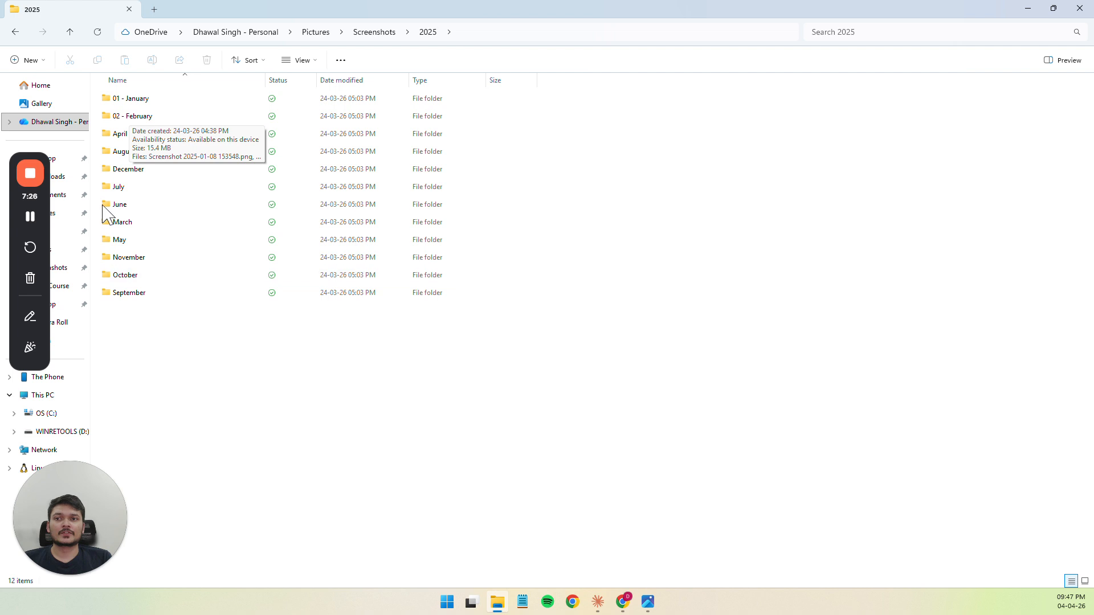
pyautogui.click(155, 226)
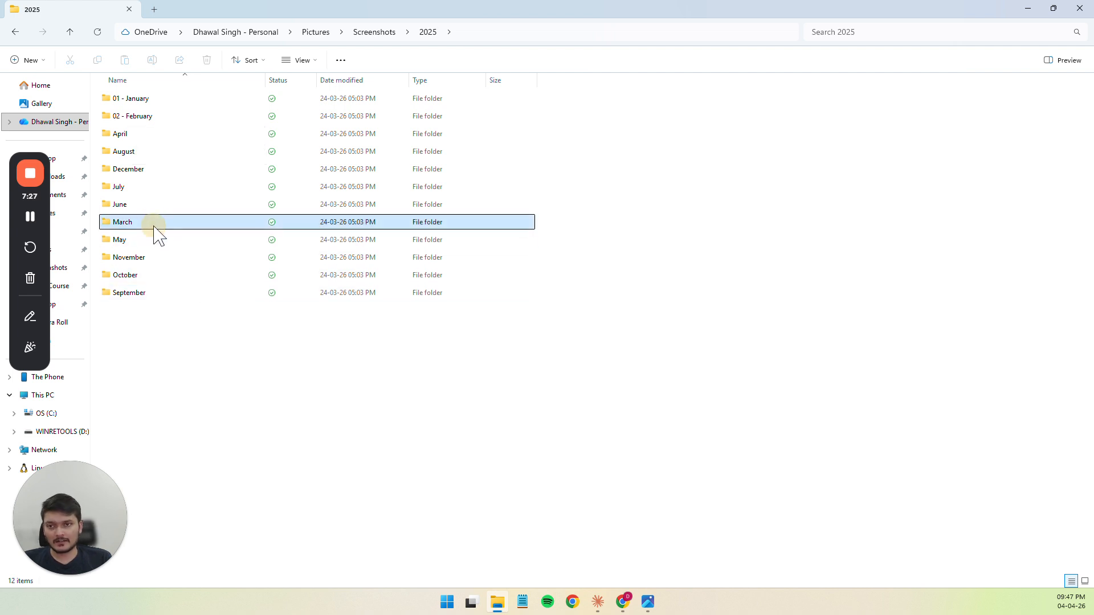
pyautogui.press('F2')
pyautogui.click(271, 413)
pyautogui.press('Home')
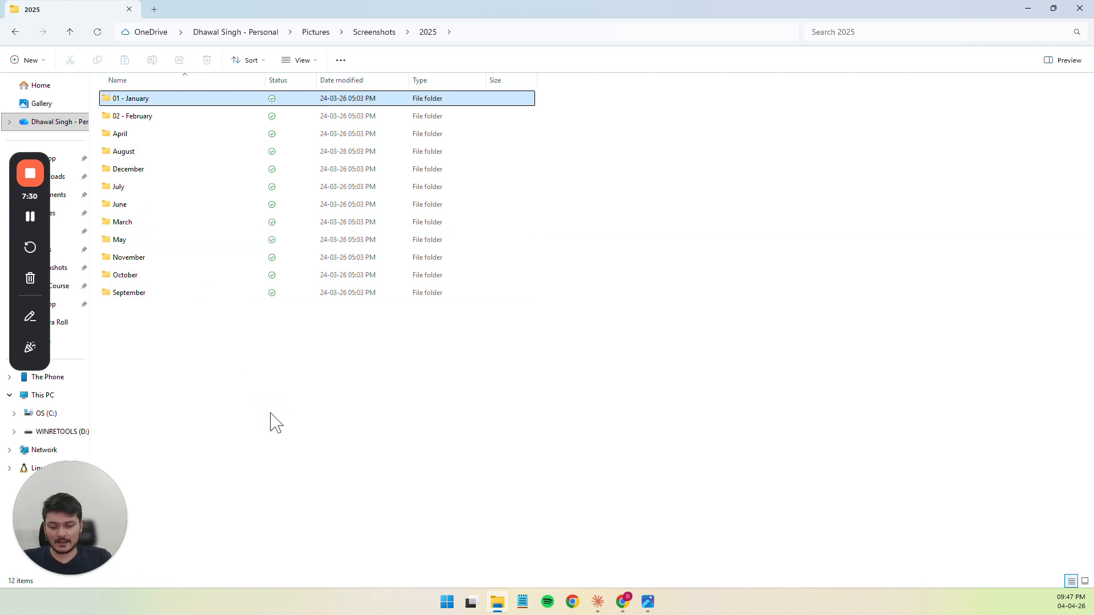
pyautogui.click(272, 421)
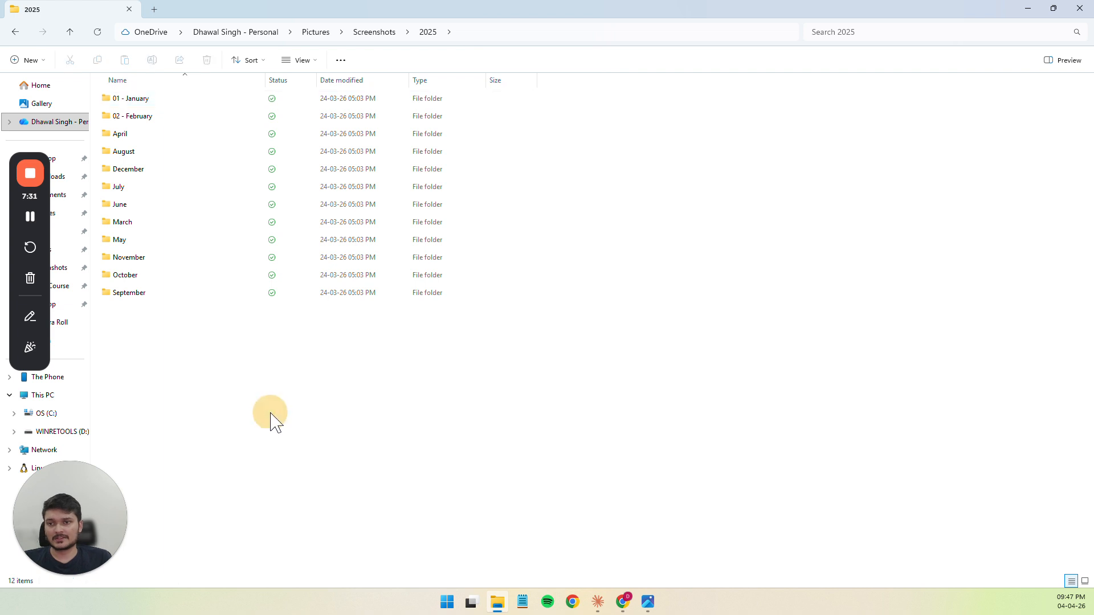
# Rename the March folder inside 2025 to "03-March"
pyautogui.click(121, 224)
pyautogui.press('F2')
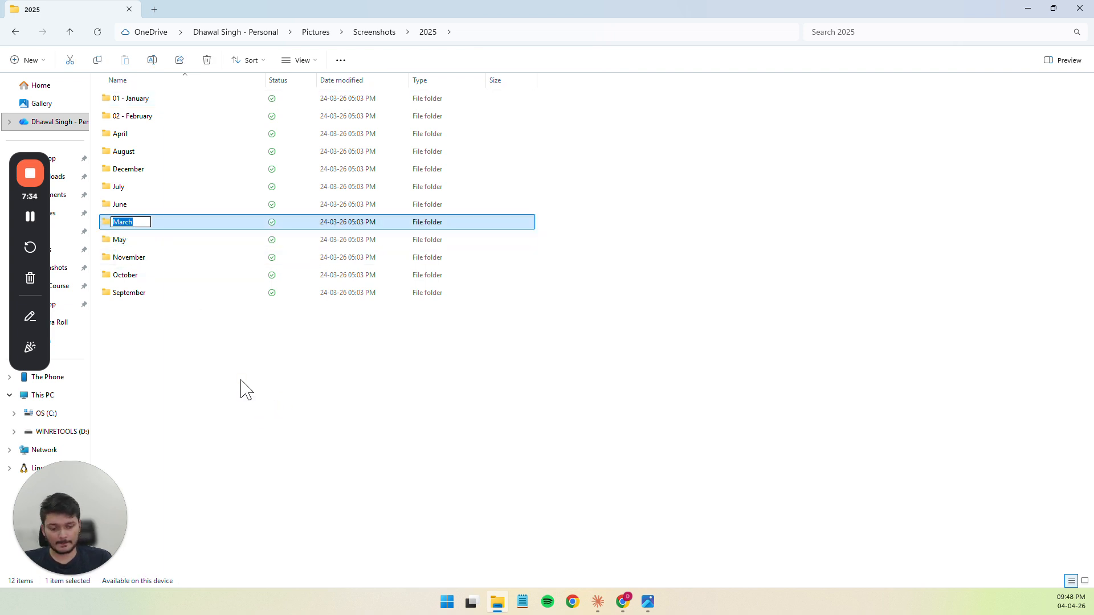
pyautogui.press('Home')
pyautogui.write('0')
pyautogui.write('3-')
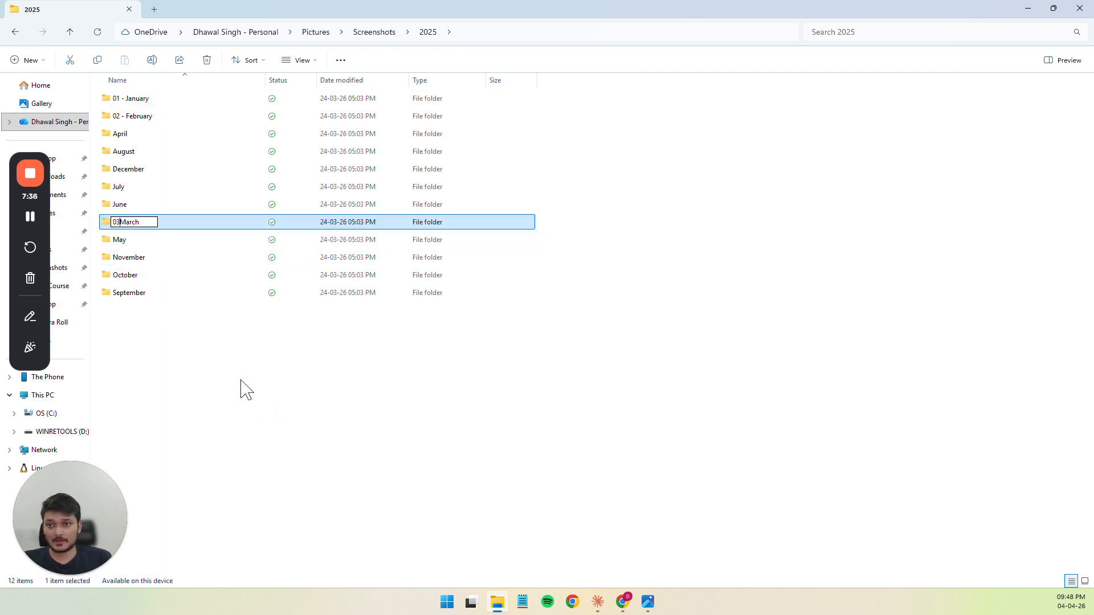
pyautogui.press('Return')
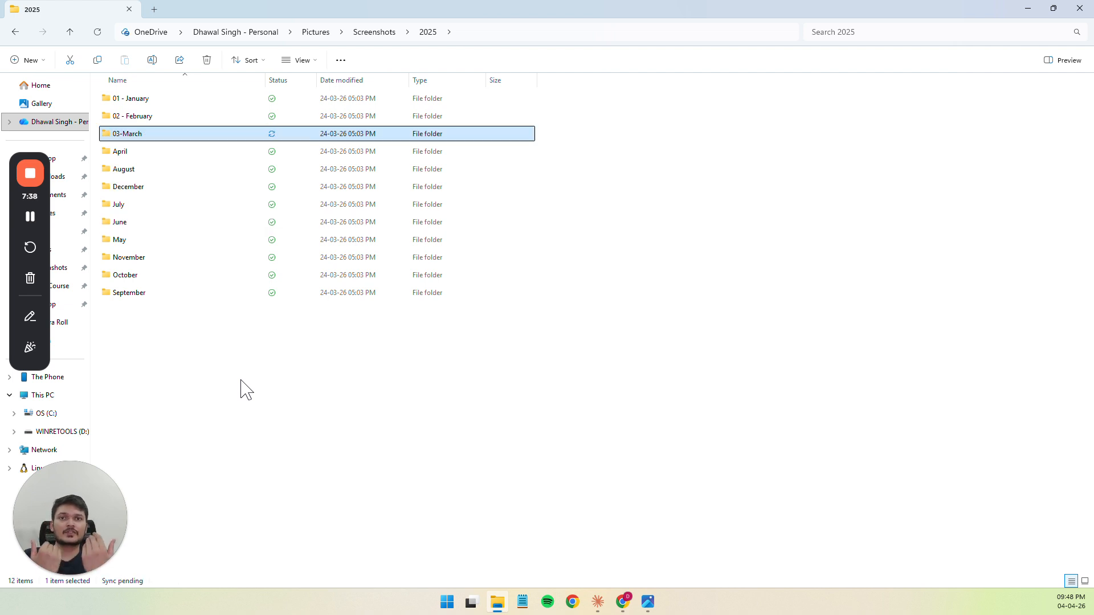
pyautogui.click(246, 390)
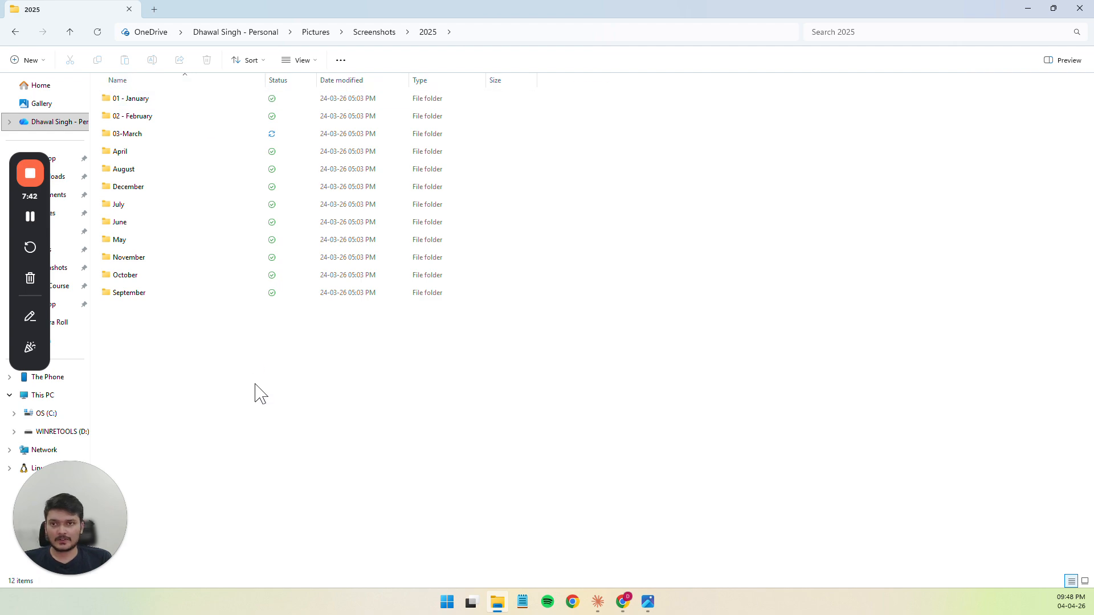
# Return to the Screenshots folder, switch to Claude, review the screenshot-organizer SKILL.md file, and close its preview
pyautogui.hotkey('alt', 'Left')
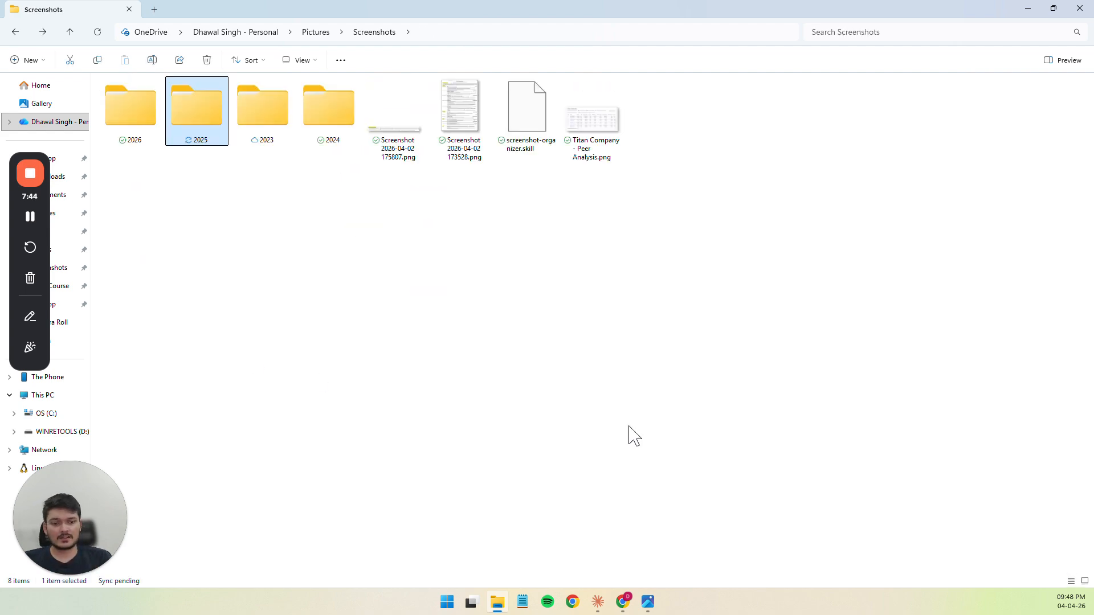
pyautogui.click(598, 602)
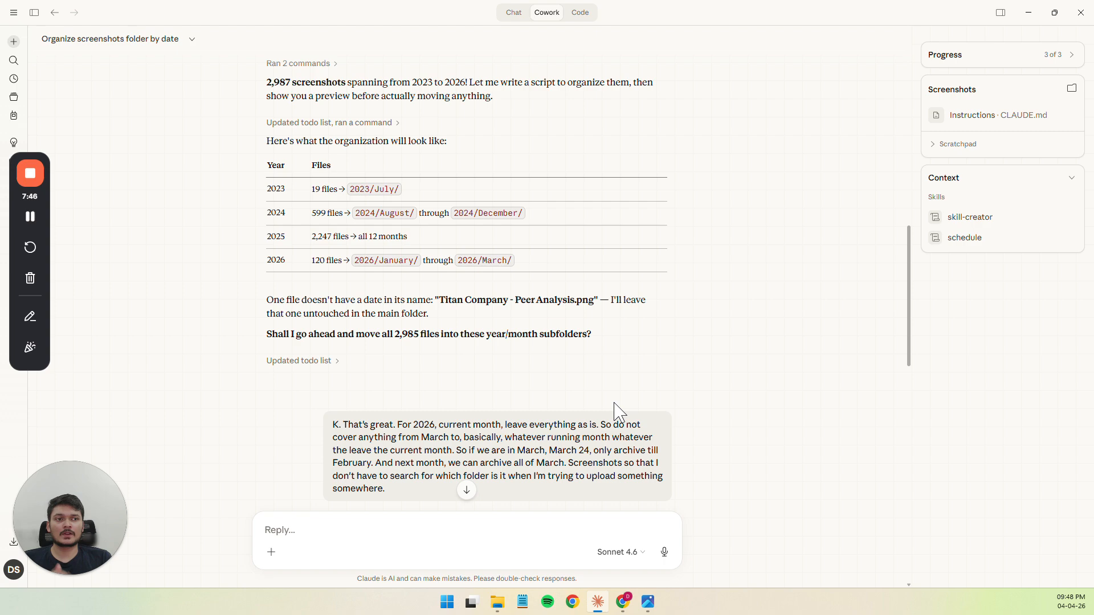
pyautogui.scroll(-10, 619, 412)
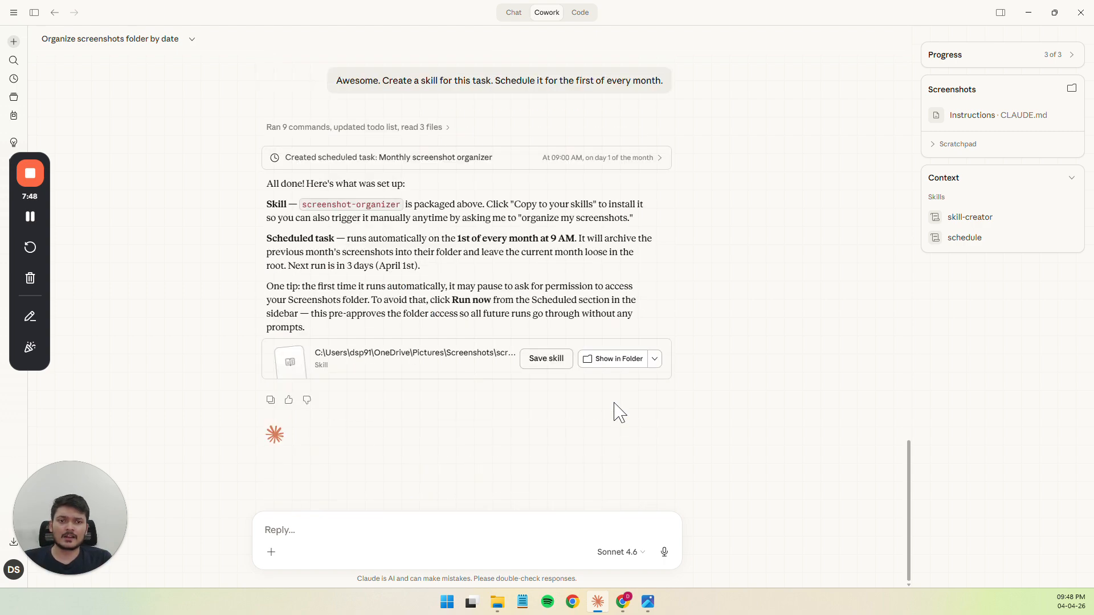
pyautogui.click(359, 361)
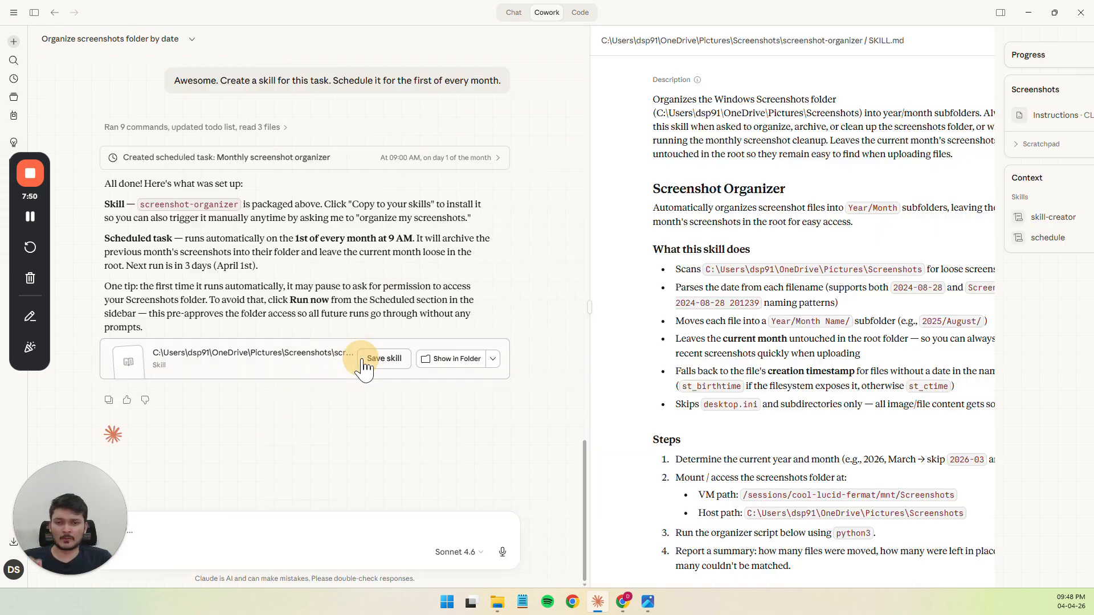
pyautogui.scroll(-15, 659, 292)
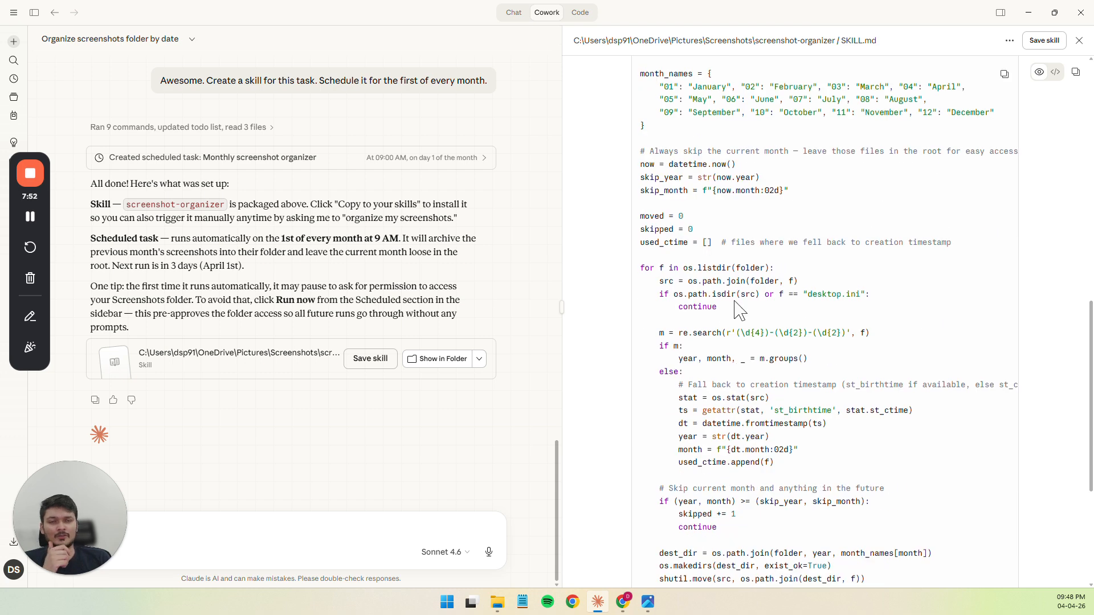
pyautogui.scroll(15, 739, 311)
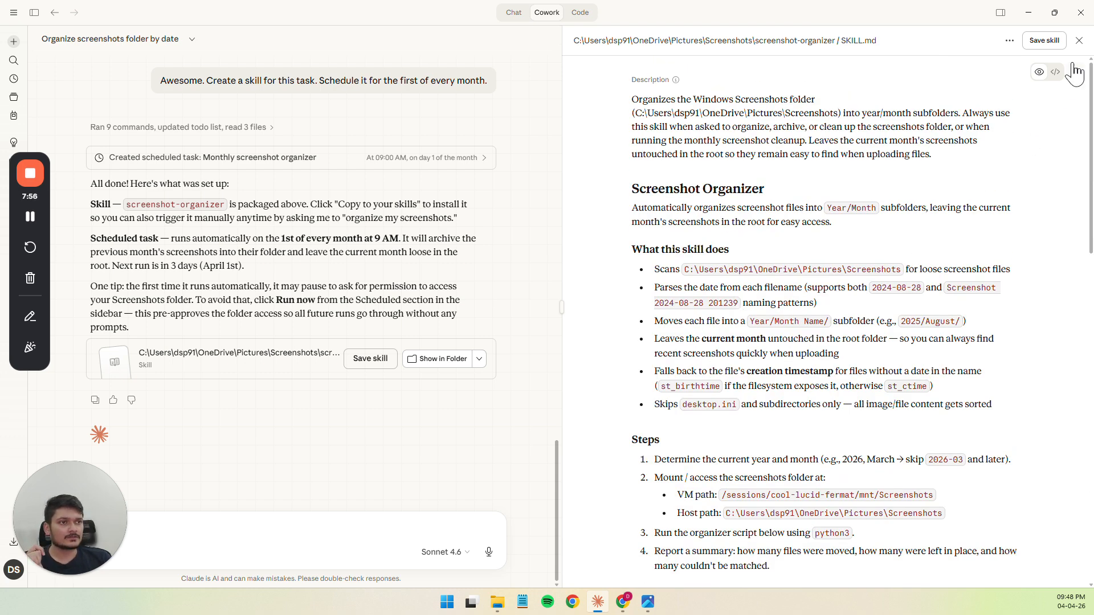
pyautogui.click(1079, 41)
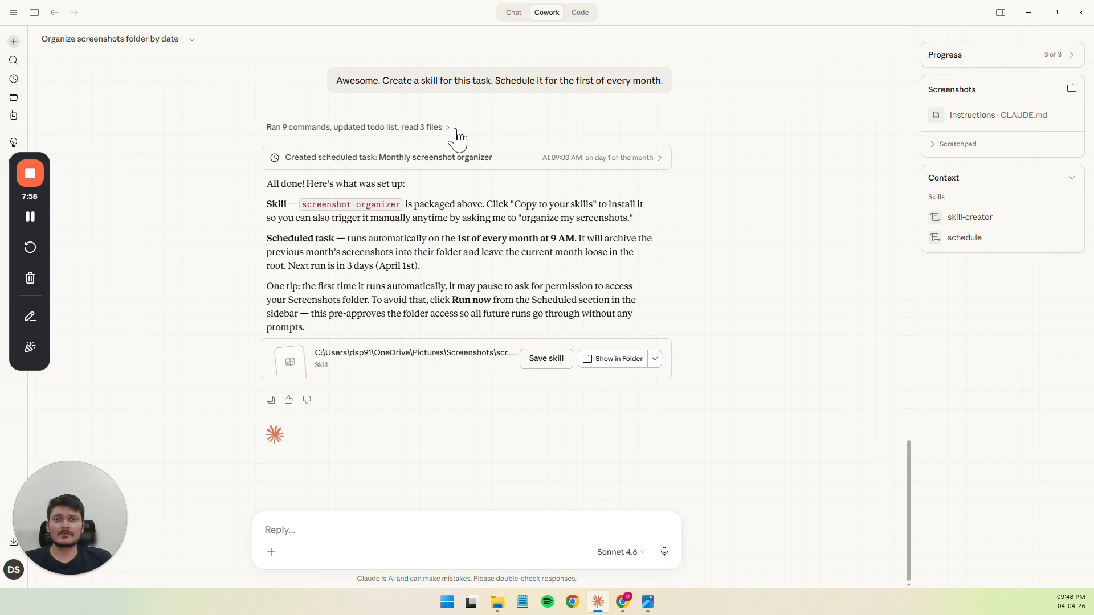
# View the Monthly screenshot organizer task and the scheduled tasks list, reopen the task, then glance at the Screenshots folder and minimize File Explorer
pyautogui.click(392, 159)
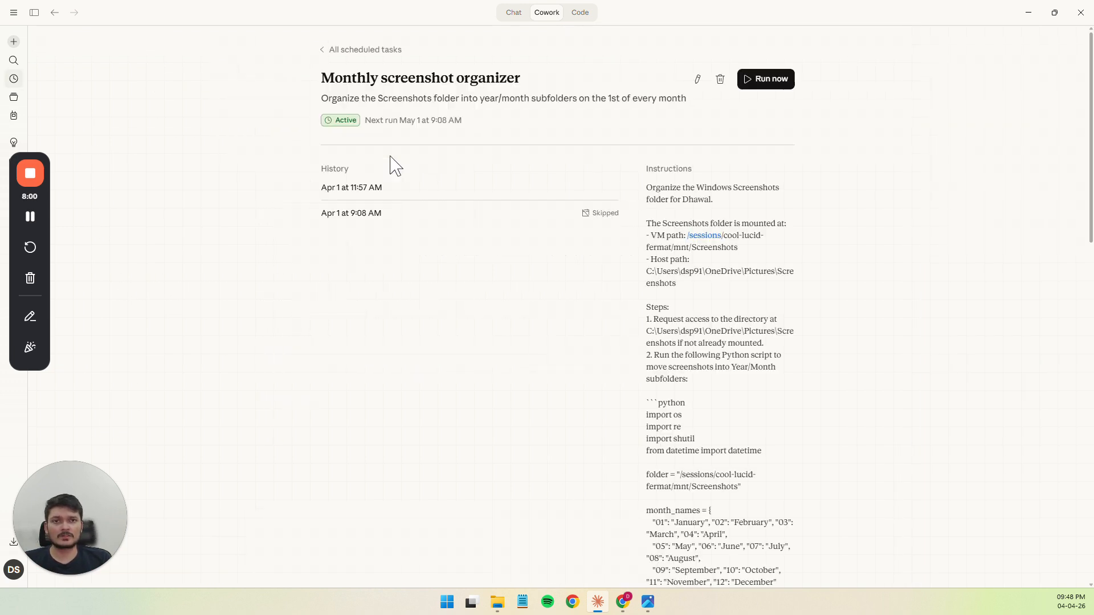
pyautogui.click(369, 51)
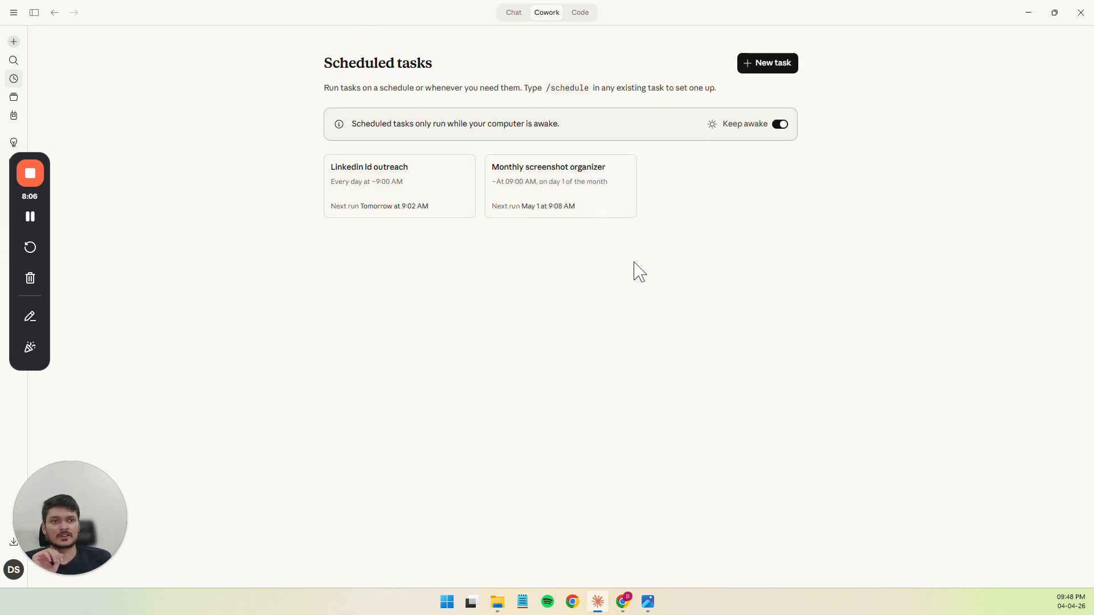
pyautogui.click(546, 197)
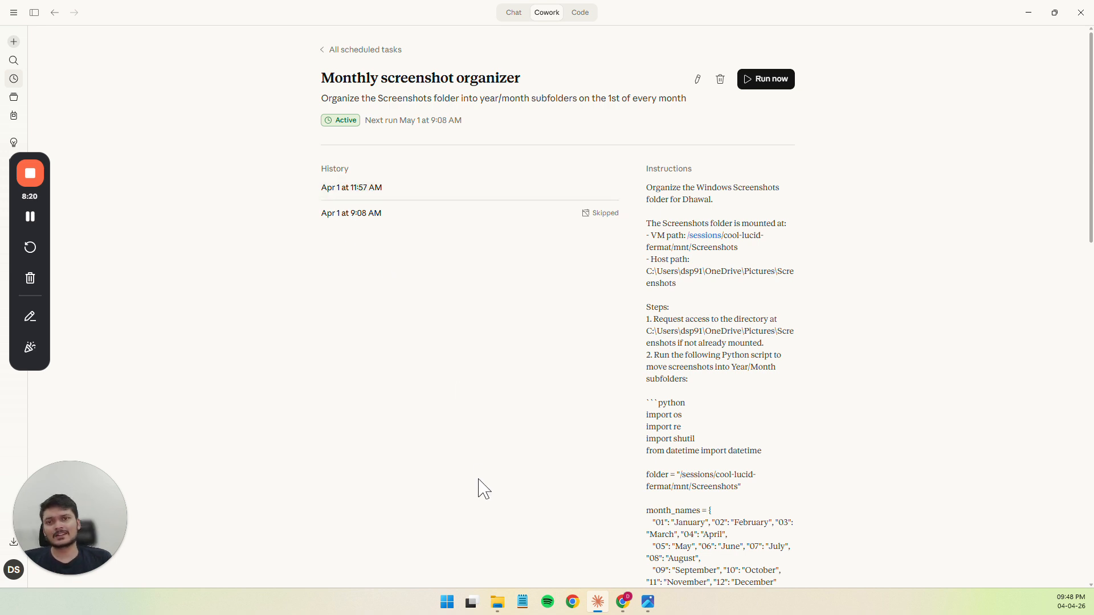
pyautogui.hotkey('alt', 'Tab')
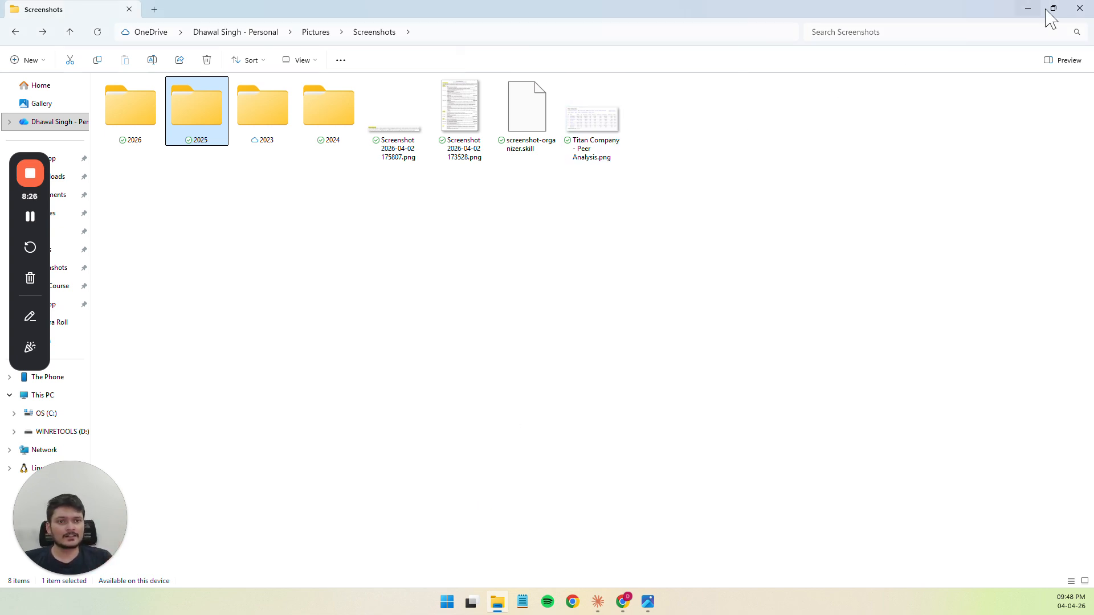
pyautogui.click(1028, 11)
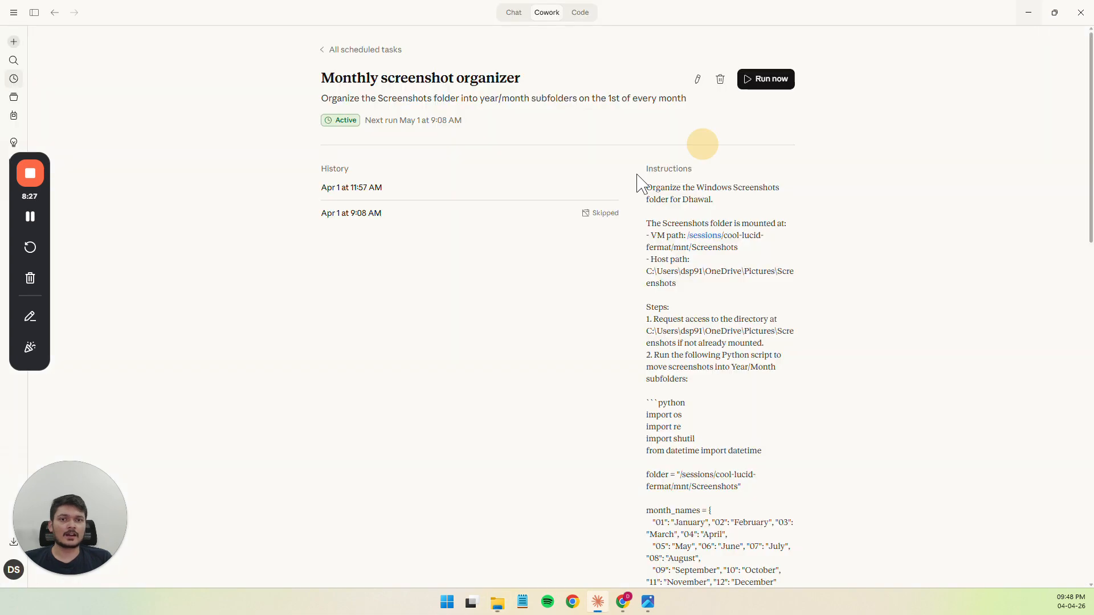
# Open the Apr 1 at 11:57 AM run and read its summary and the question about the undated "Titan Company - Peer Analysis.png"
pyautogui.click(350, 189)
pyautogui.scroll(15, 408, 252)
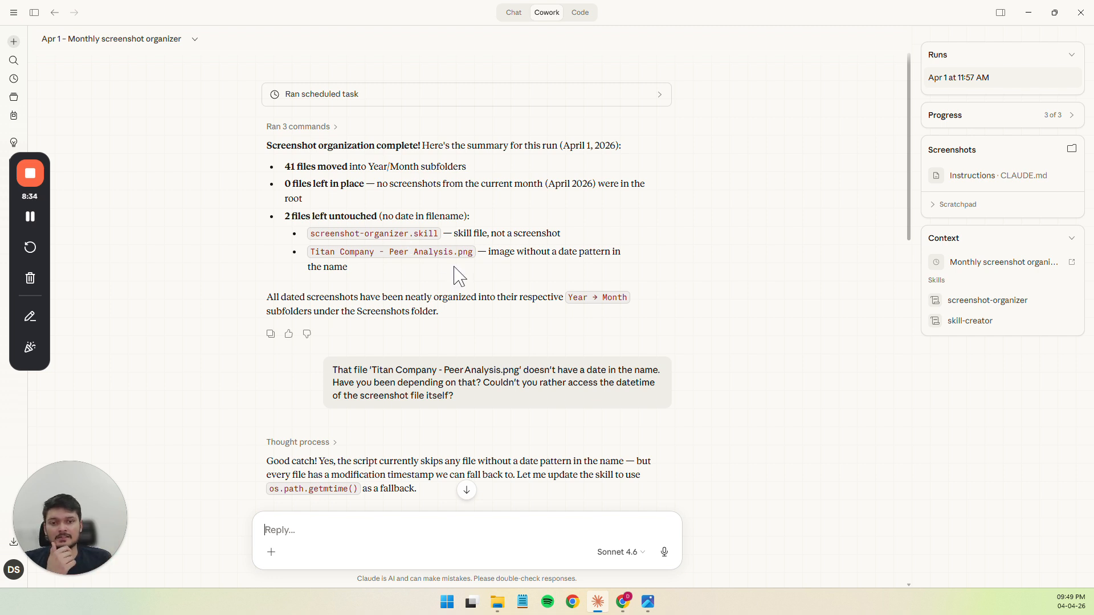
pyautogui.scroll(-2, 380, 329)
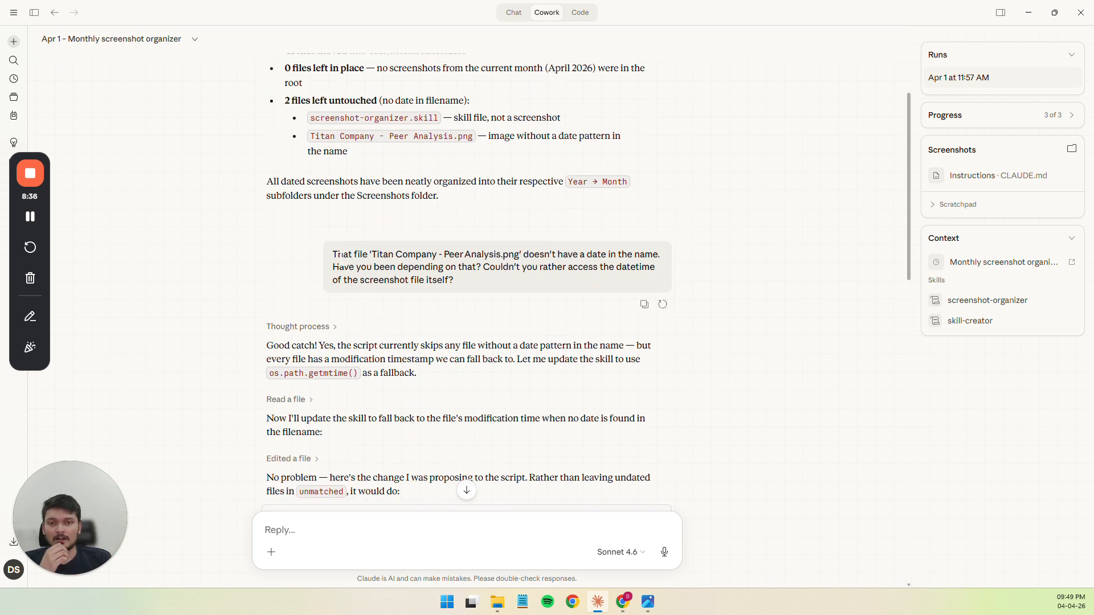
pyautogui.moveTo(334, 253); pyautogui.dragTo(433, 251)
pyautogui.click(434, 252)
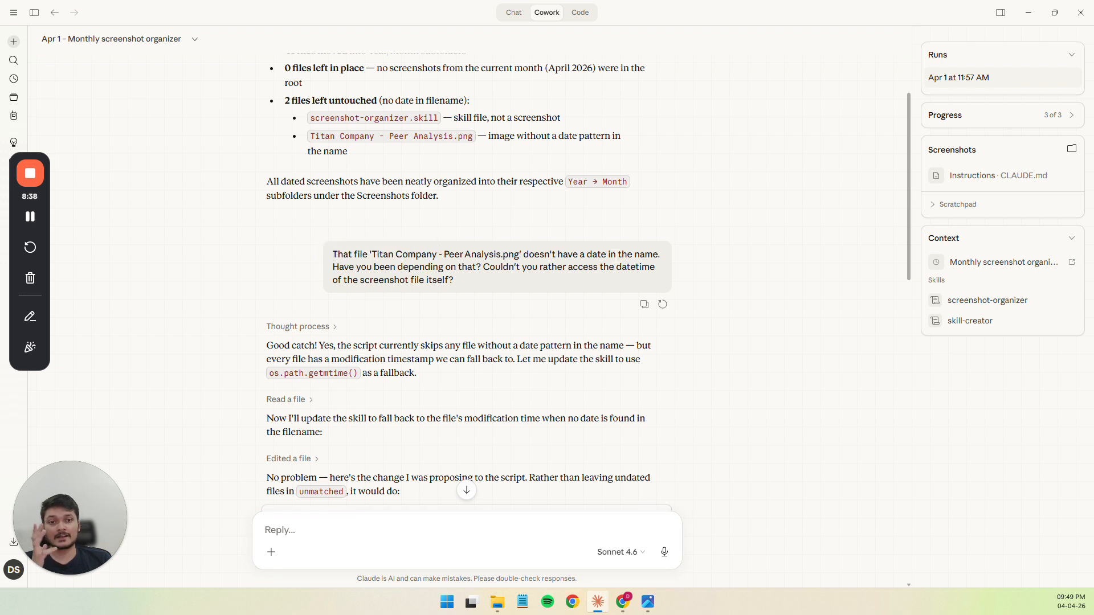
pyautogui.moveTo(352, 254); pyautogui.dragTo(496, 262)
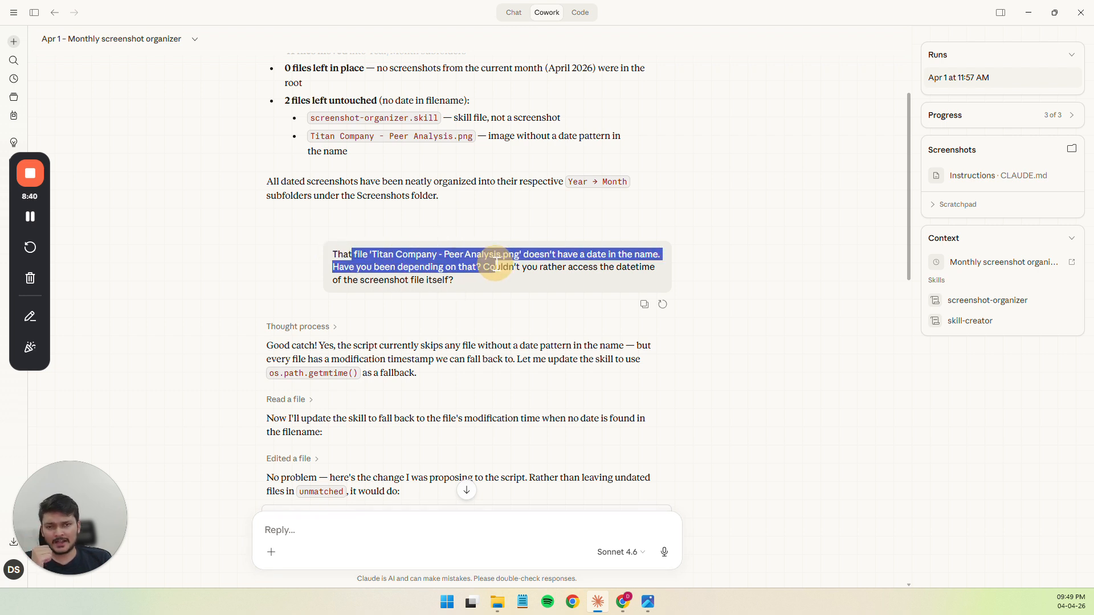
pyautogui.click(497, 261)
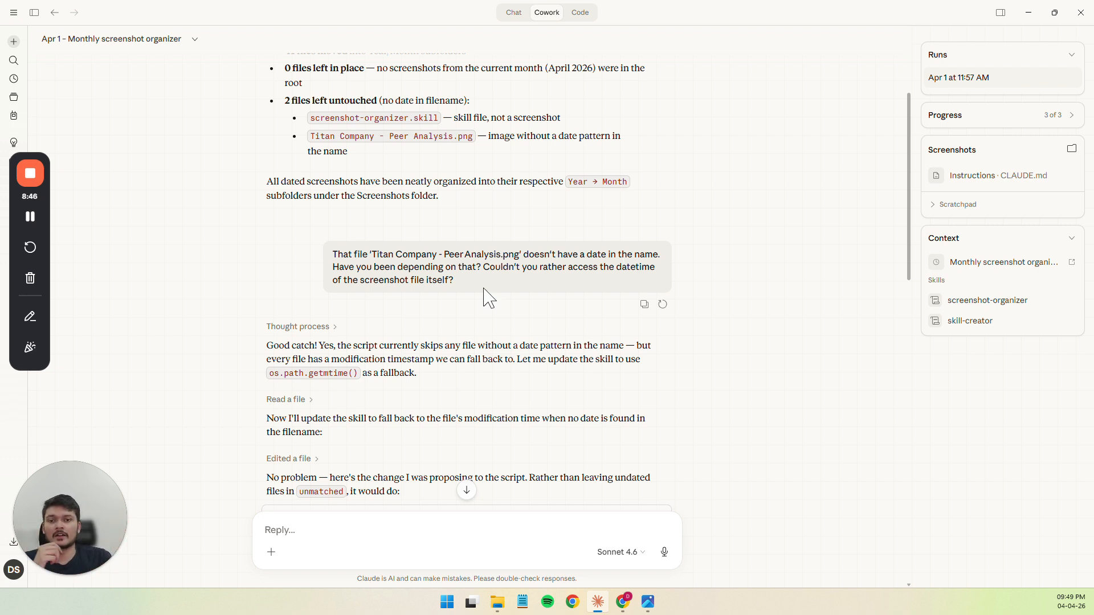
# Examine Claude's proposed modification-time fallback script and the reply asking for the creation timestamp instead
pyautogui.scroll(-4, 489, 298)
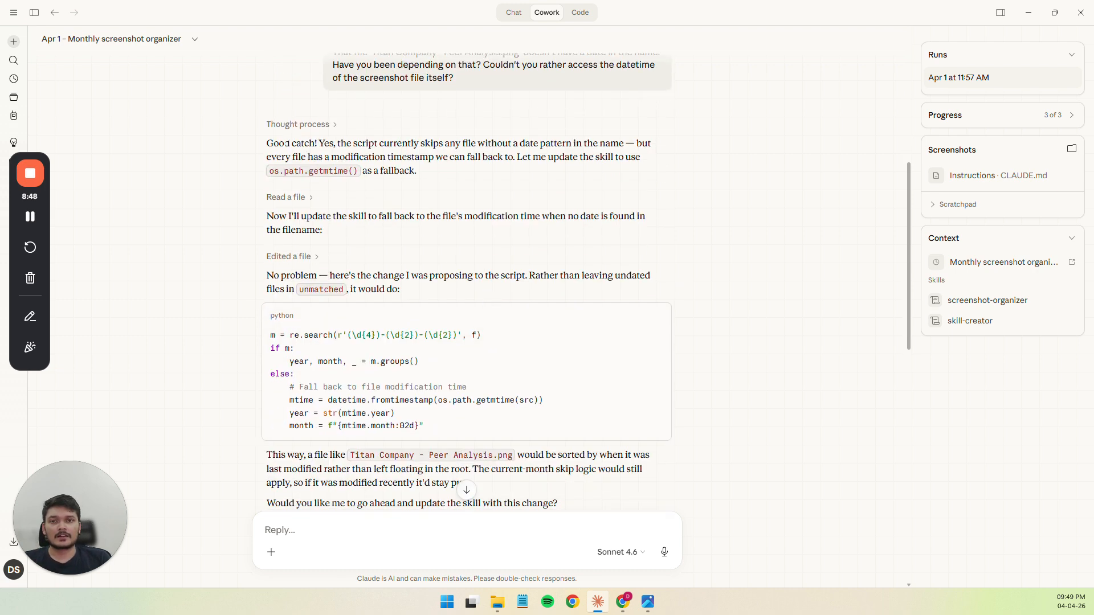
pyautogui.scroll(-4, 353, 310)
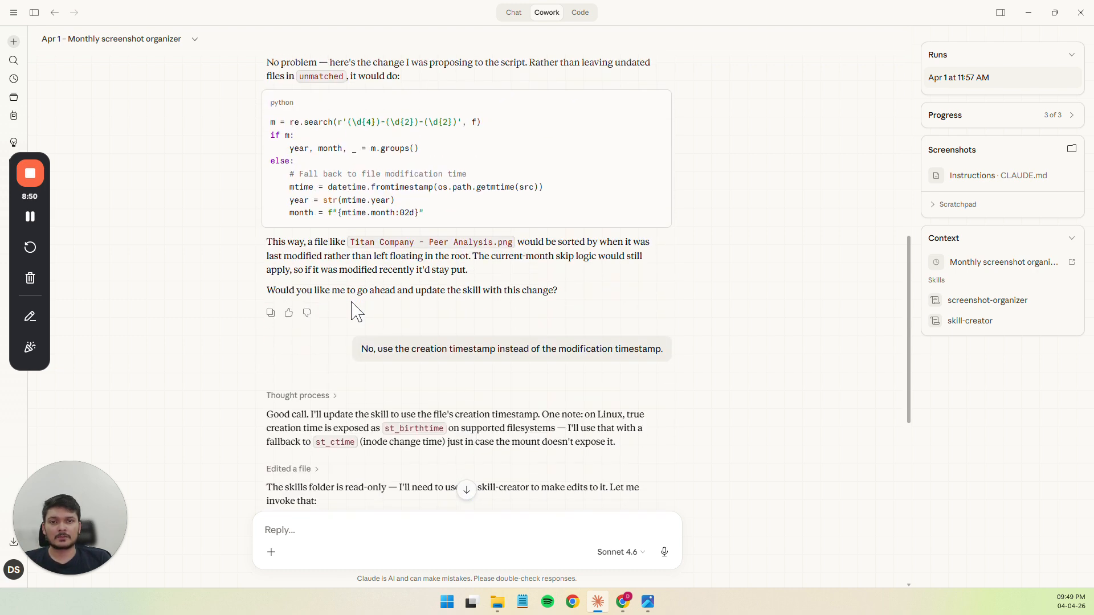
pyautogui.scroll(2, 357, 312)
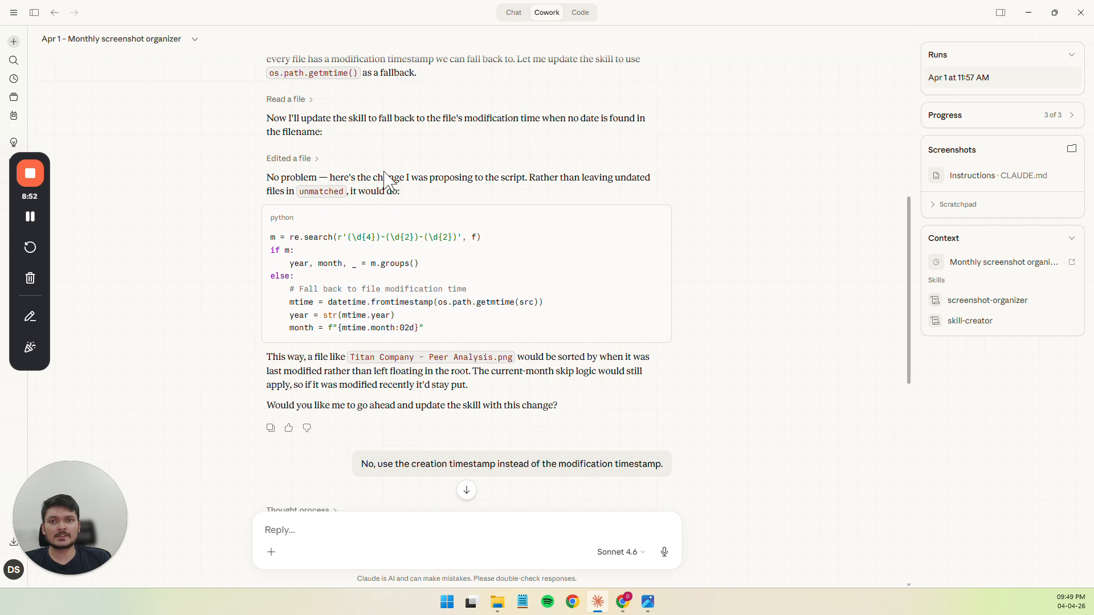
pyautogui.scroll(1, 385, 180)
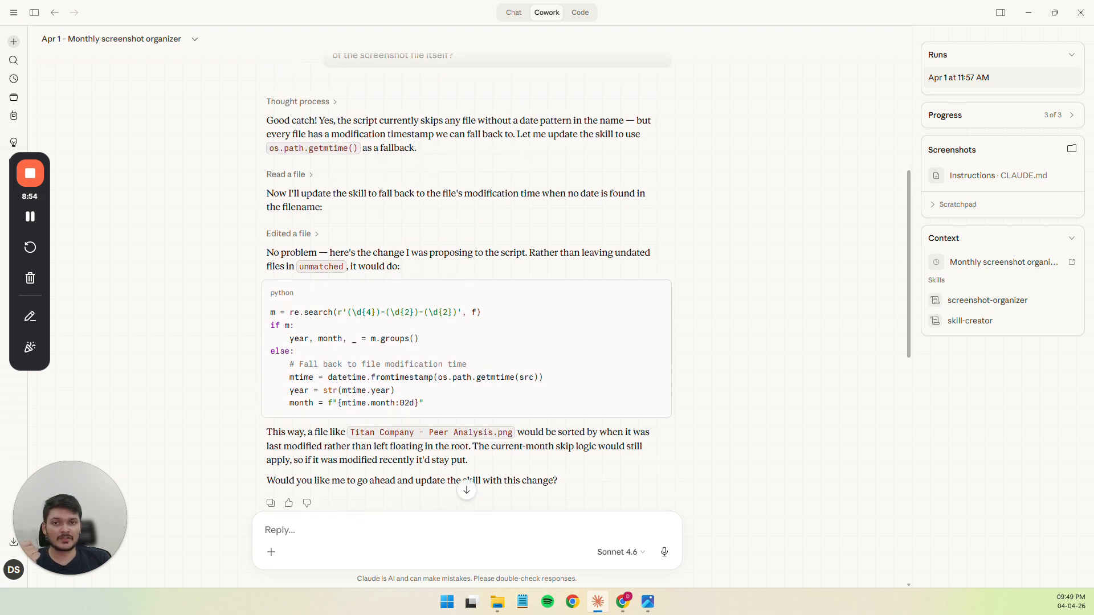
pyautogui.moveTo(332, 134); pyautogui.dragTo(430, 135)
pyautogui.click(431, 136)
pyautogui.scroll(1, 432, 138)
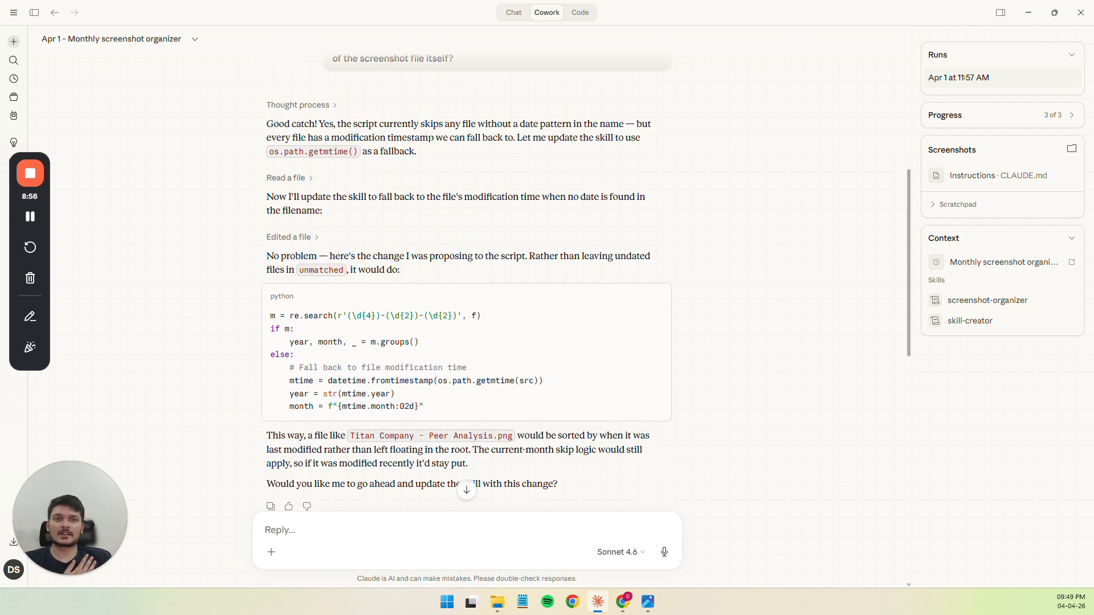
# Reread the message asking Claude to use the datetime of the undated "Titan Company - Peer Analysis.png" file
pyautogui.scroll(1, 432, 137)
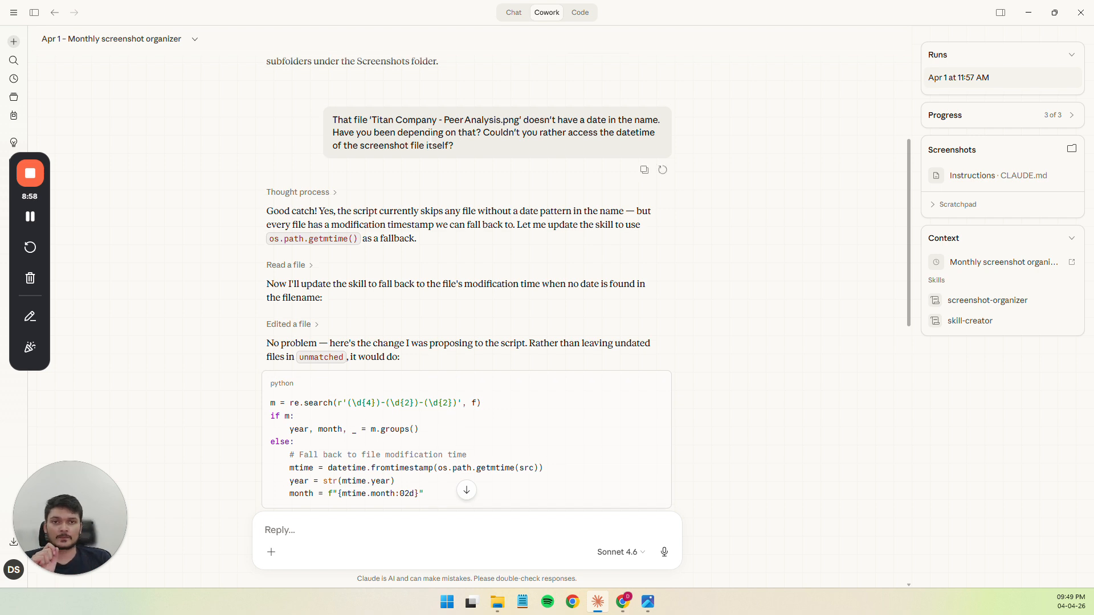
pyautogui.scroll(-1, 431, 137)
pyautogui.scroll(1, 431, 137)
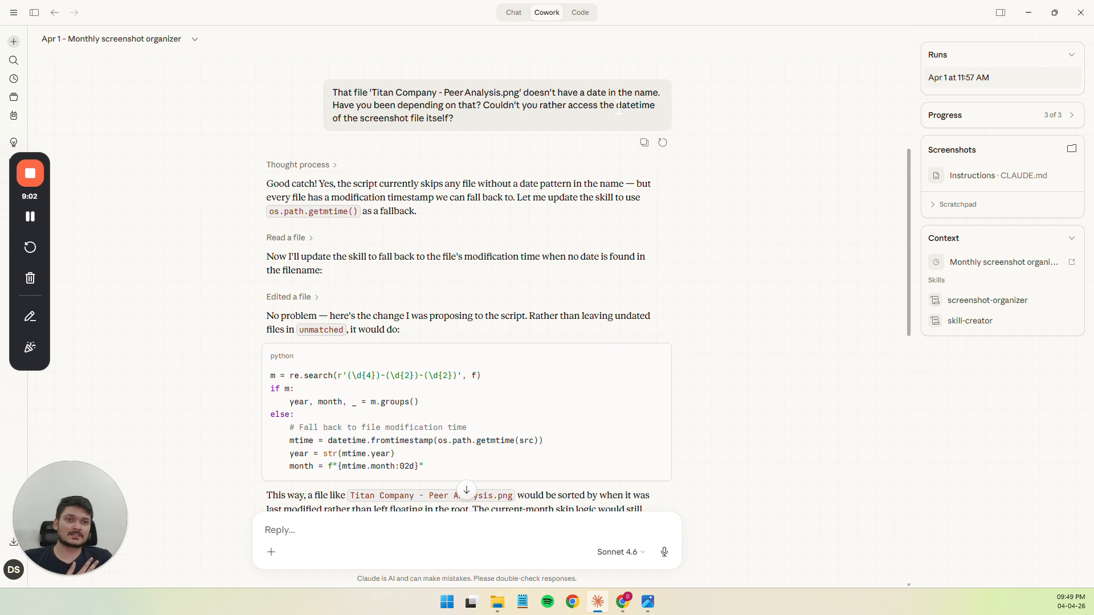
pyautogui.moveTo(614, 112)
pyautogui.mouseDown()
pyautogui.moveTo(655, 108)
pyautogui.moveTo(614, 111)
pyautogui.mouseUp()
pyautogui.click(655, 108)
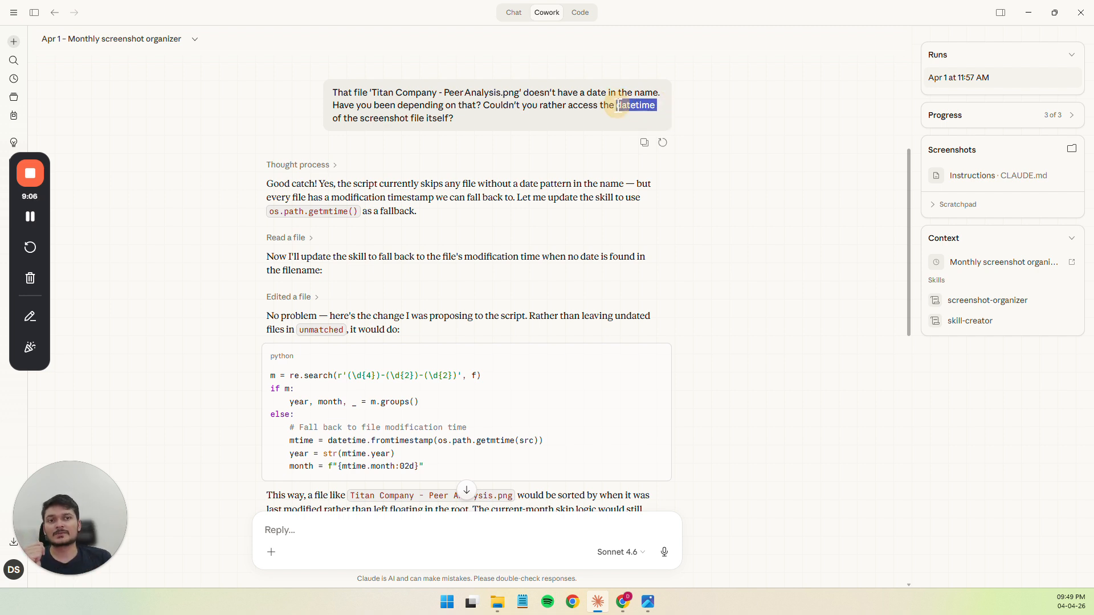
pyautogui.click(613, 111)
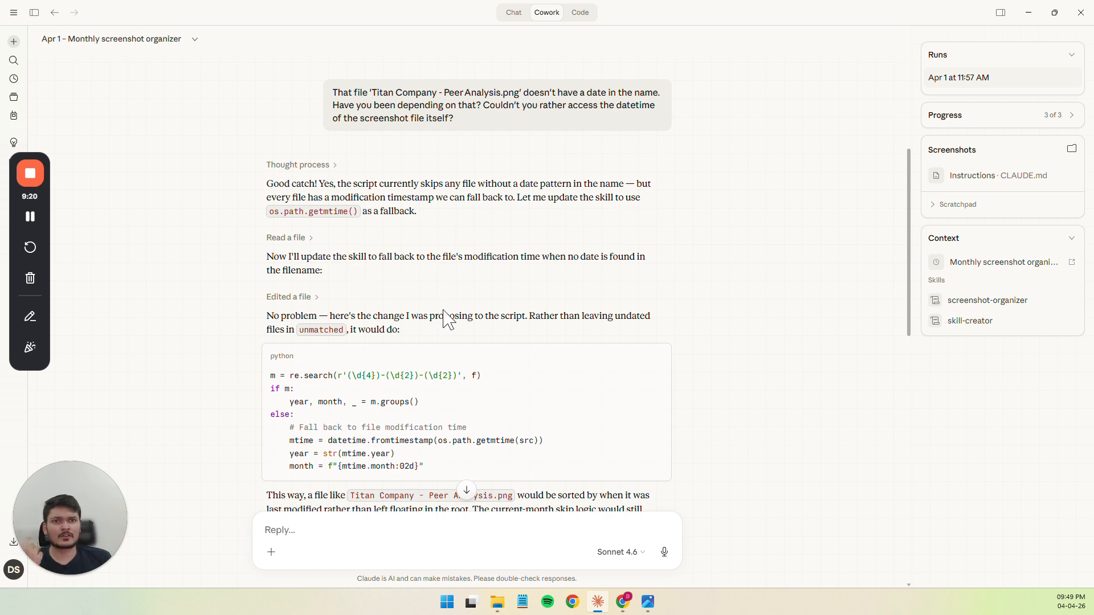
# Review the reply requesting the creation timestamp instead of the modification timestamp and Claude's actions for updating the skill
pyautogui.scroll(-5, 447, 319)
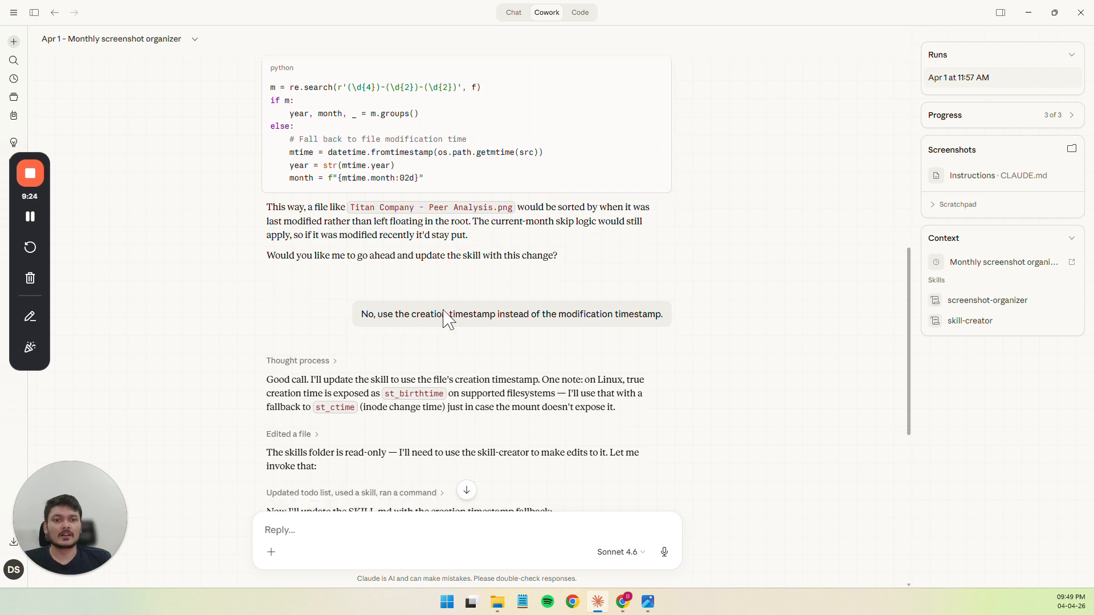
pyautogui.scroll(-1, 444, 312)
pyautogui.moveTo(383, 269); pyautogui.dragTo(460, 269)
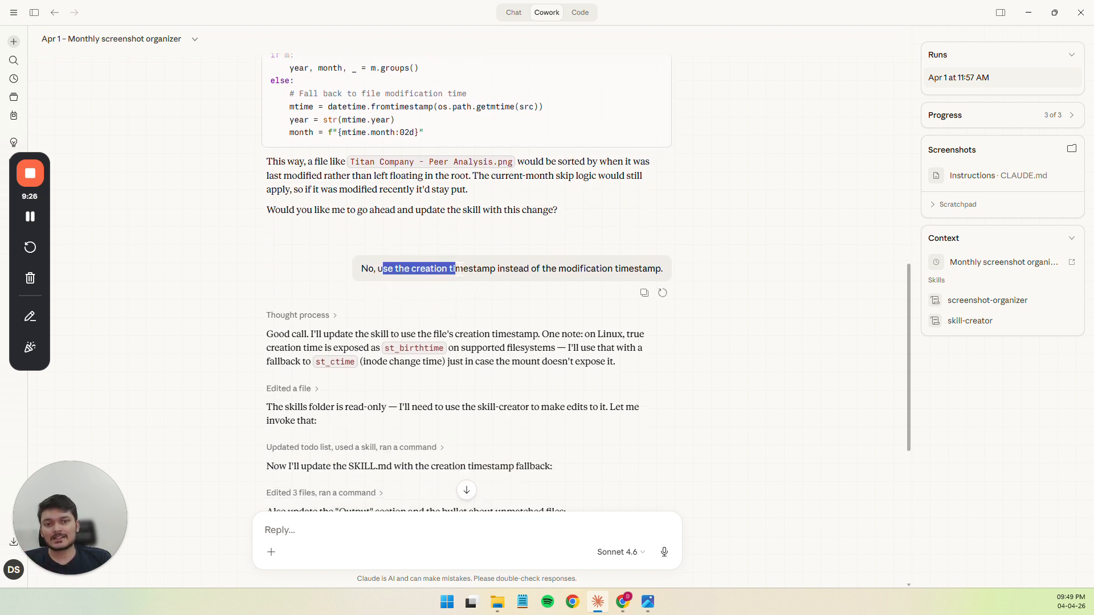
pyautogui.click(459, 269)
pyautogui.scroll(-6, 459, 269)
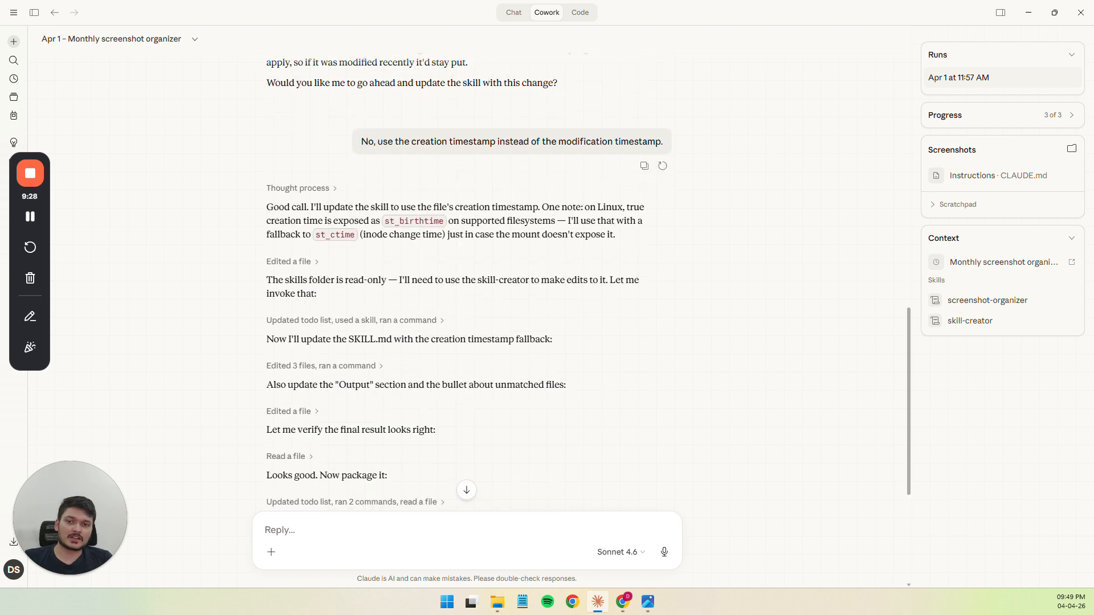
pyautogui.scroll(1, 443, 245)
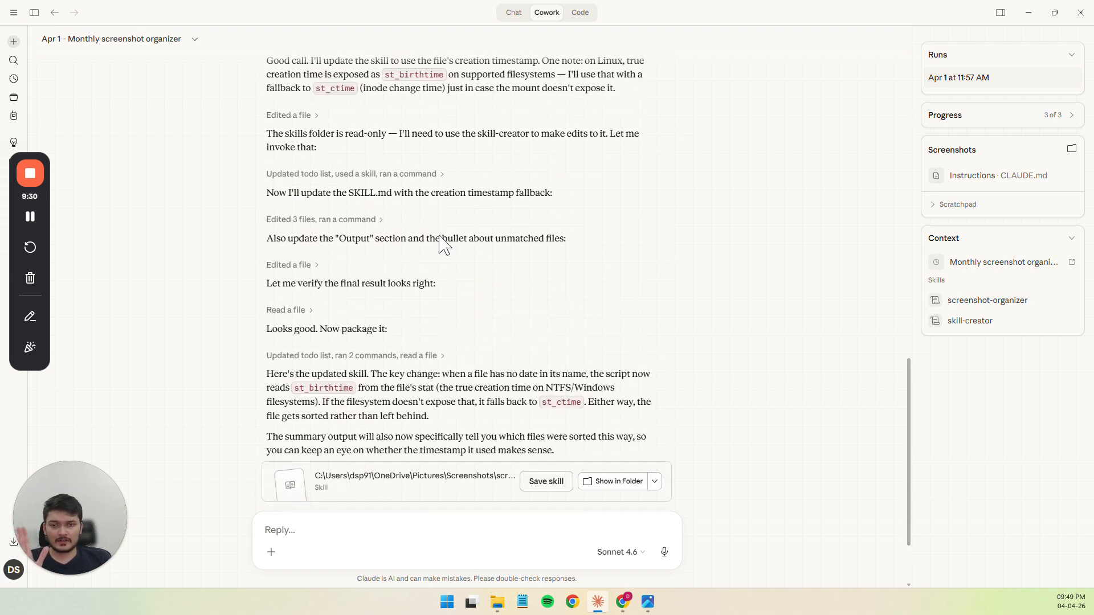
pyautogui.scroll(1, 443, 245)
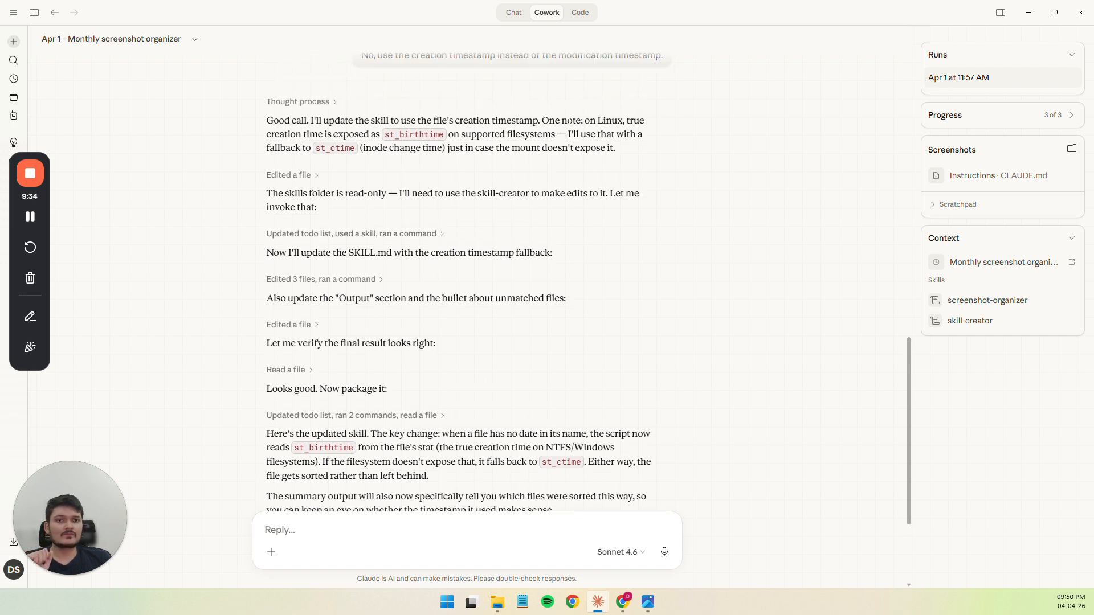
# Examine Claude's note on the st_birthtime and st_ctime creation-time fallback and its summary of the updated skill
pyautogui.moveTo(542, 121); pyautogui.dragTo(640, 121)
pyautogui.click(548, 121)
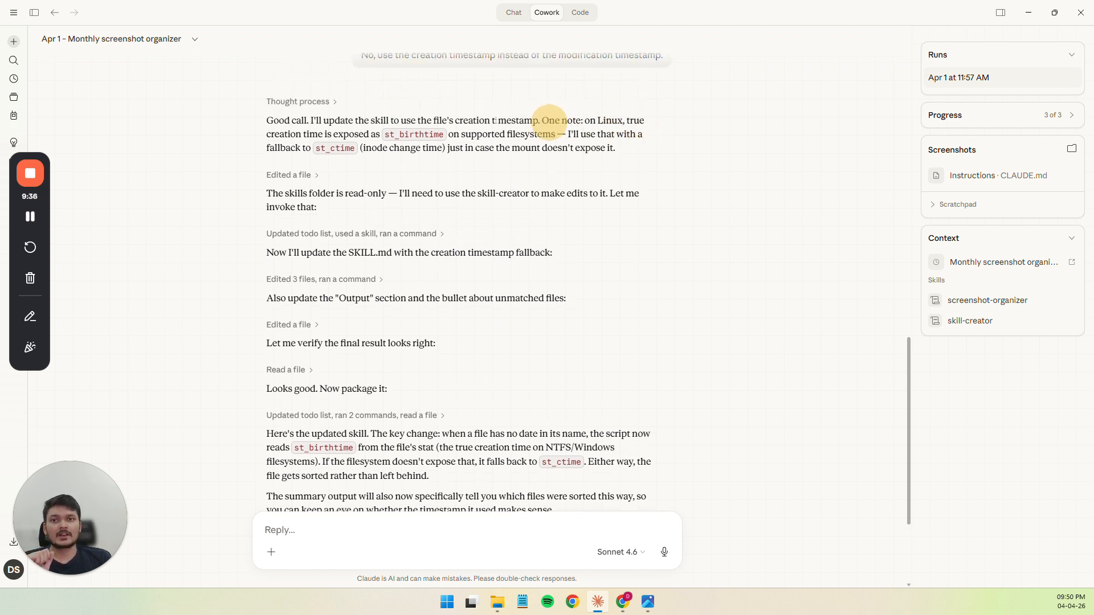
pyautogui.moveTo(542, 121); pyautogui.dragTo(455, 133)
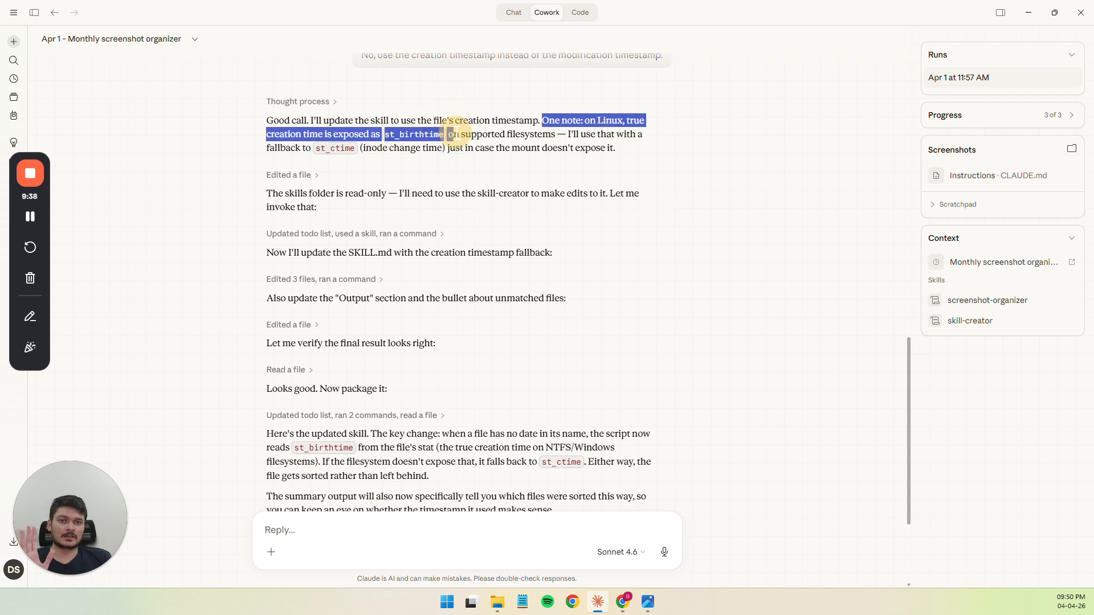
pyautogui.click(456, 134)
pyautogui.click(607, 120)
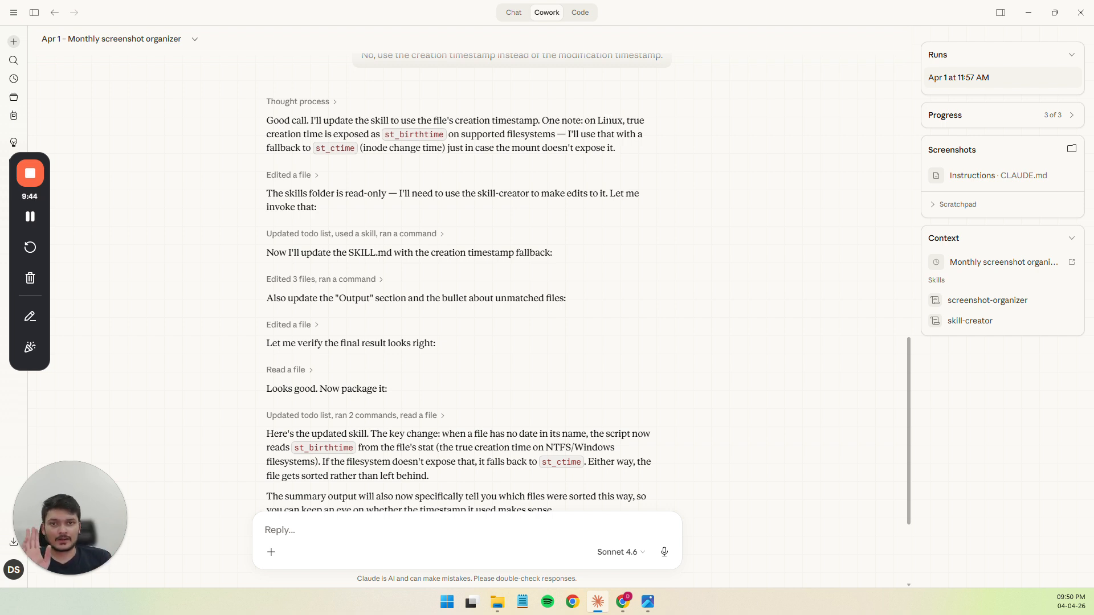
pyautogui.moveTo(580, 134); pyautogui.dragTo(337, 148)
pyautogui.click(336, 148)
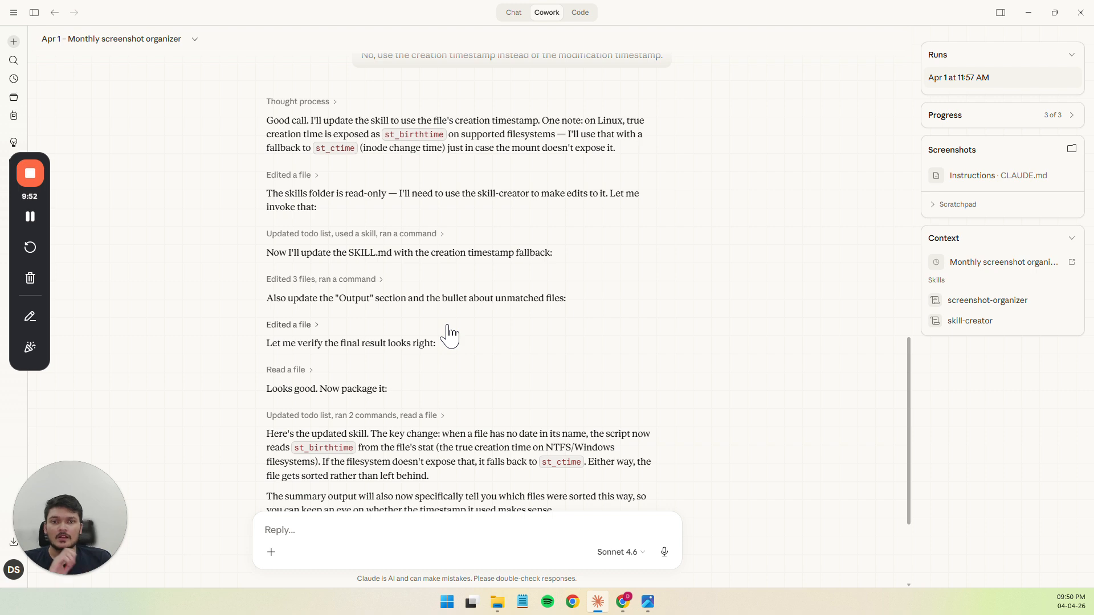
pyautogui.scroll(-3, 418, 328)
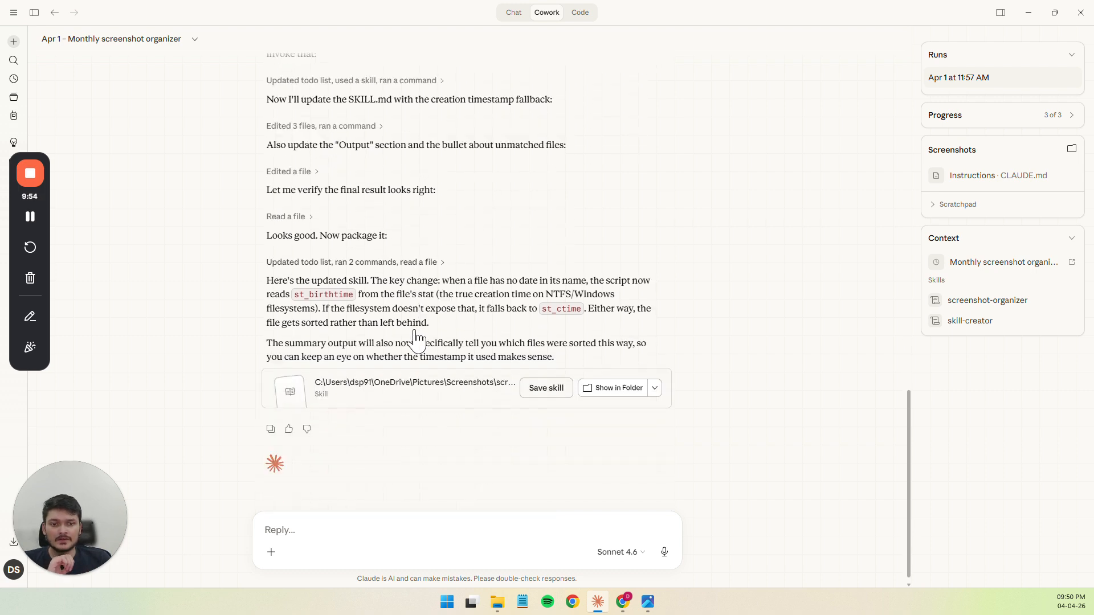
# Open the updated screenshot-organizer SKILL.md, check the creation timestamp fallback for files without a date, and close the preview
pyautogui.click(363, 392)
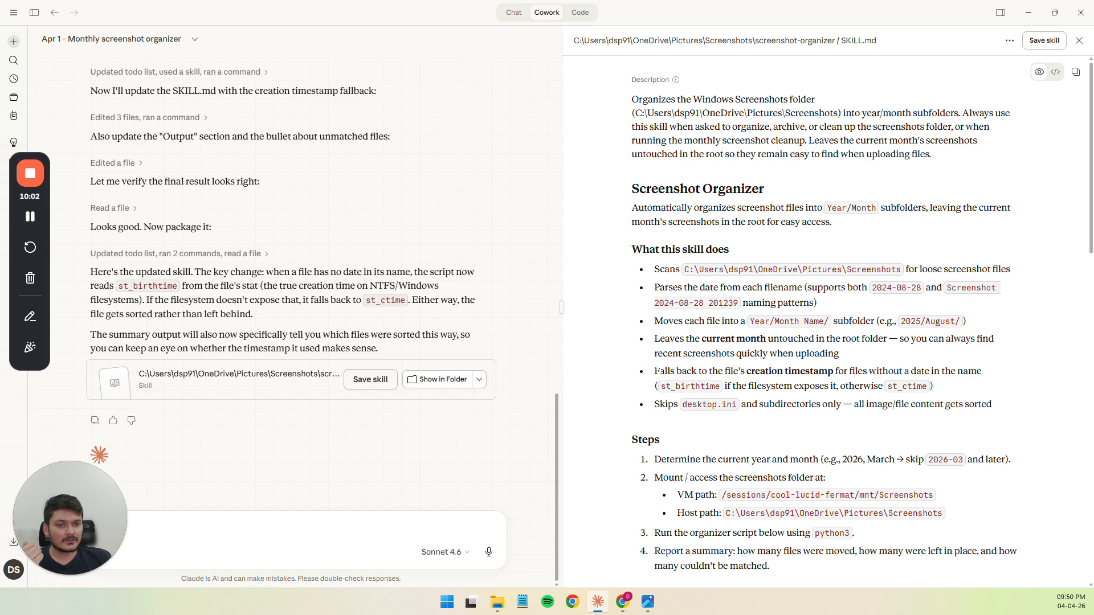
pyautogui.moveTo(657, 371); pyautogui.dragTo(951, 371)
pyautogui.click(828, 371)
pyautogui.click(949, 371)
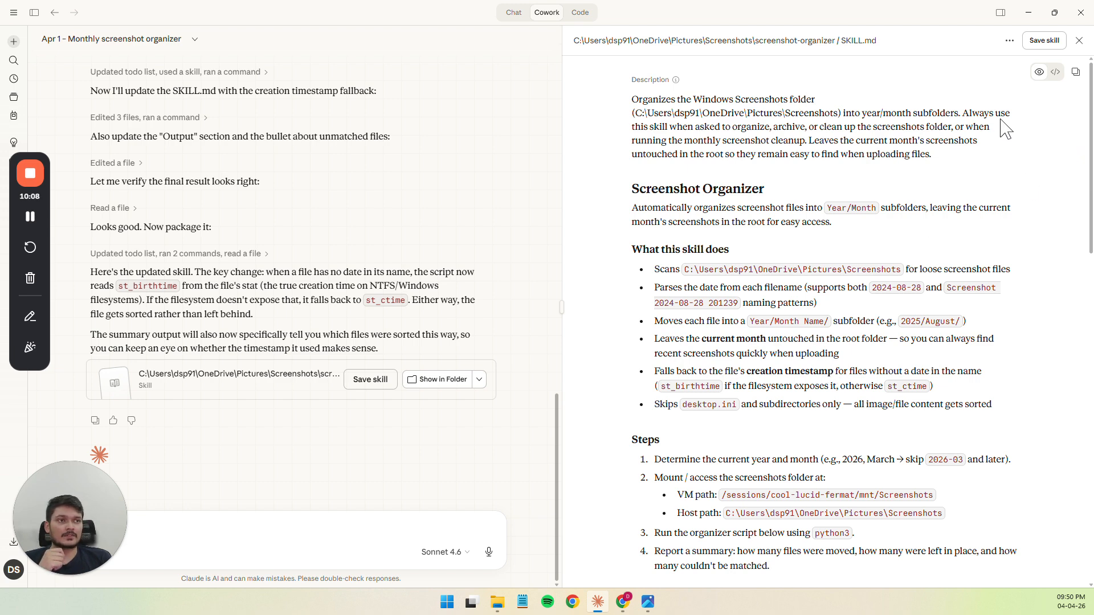
pyautogui.click(1081, 41)
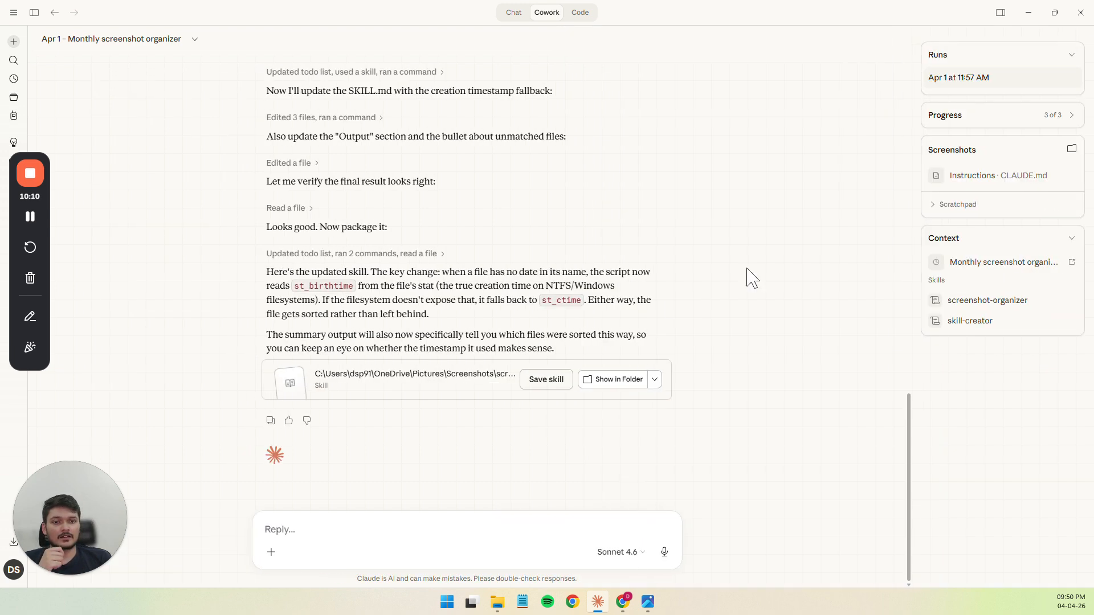
# Save the updated screenshot-organizer skill, replacing the existing one, and open a new task
pyautogui.click(556, 381)
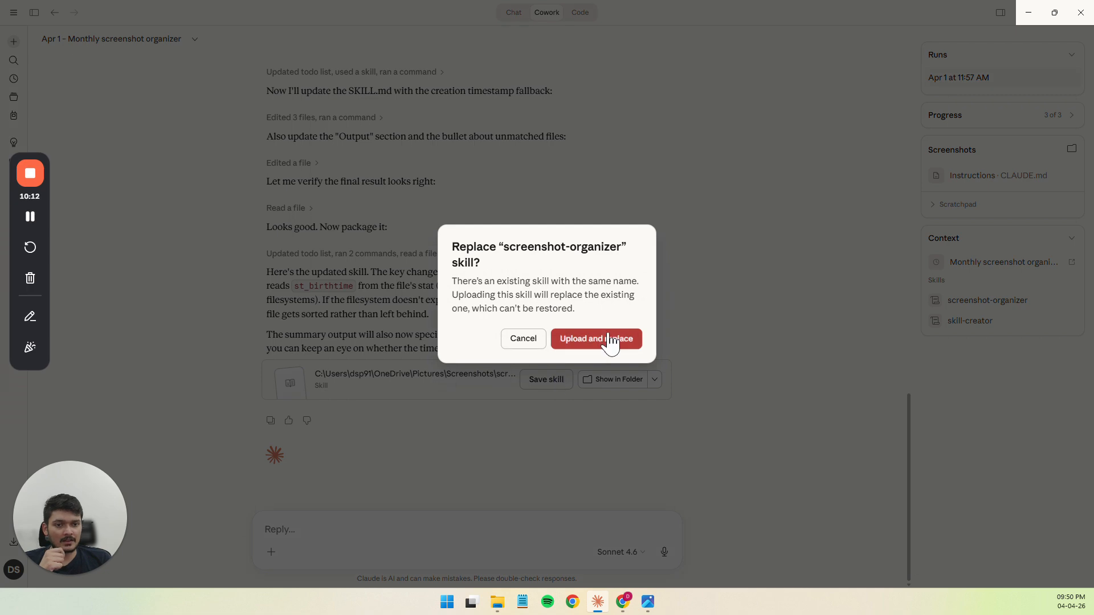
pyautogui.click(609, 340)
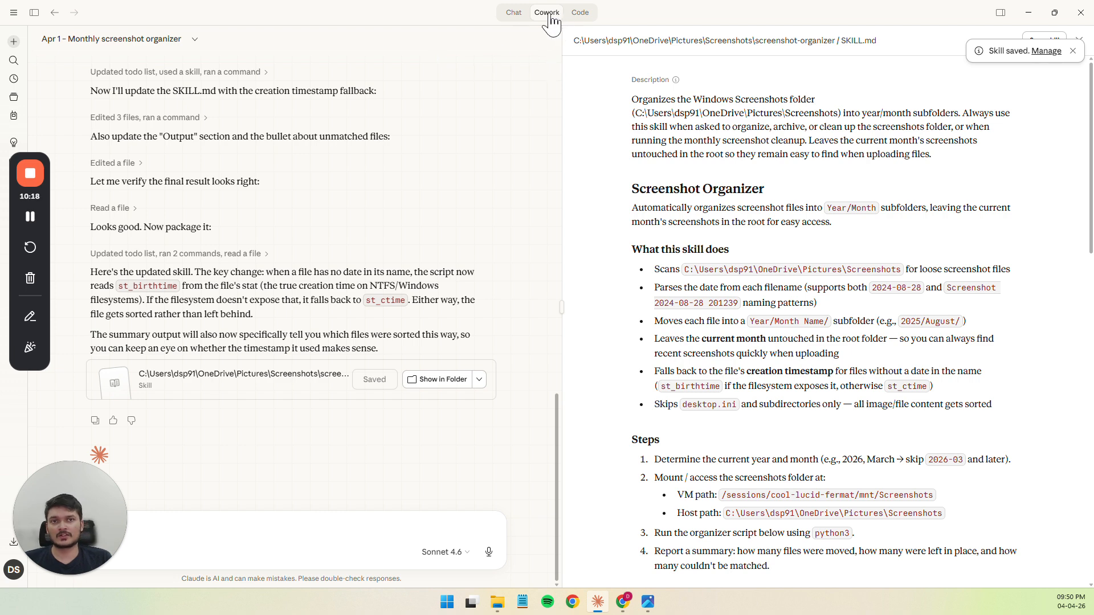
pyautogui.click(14, 43)
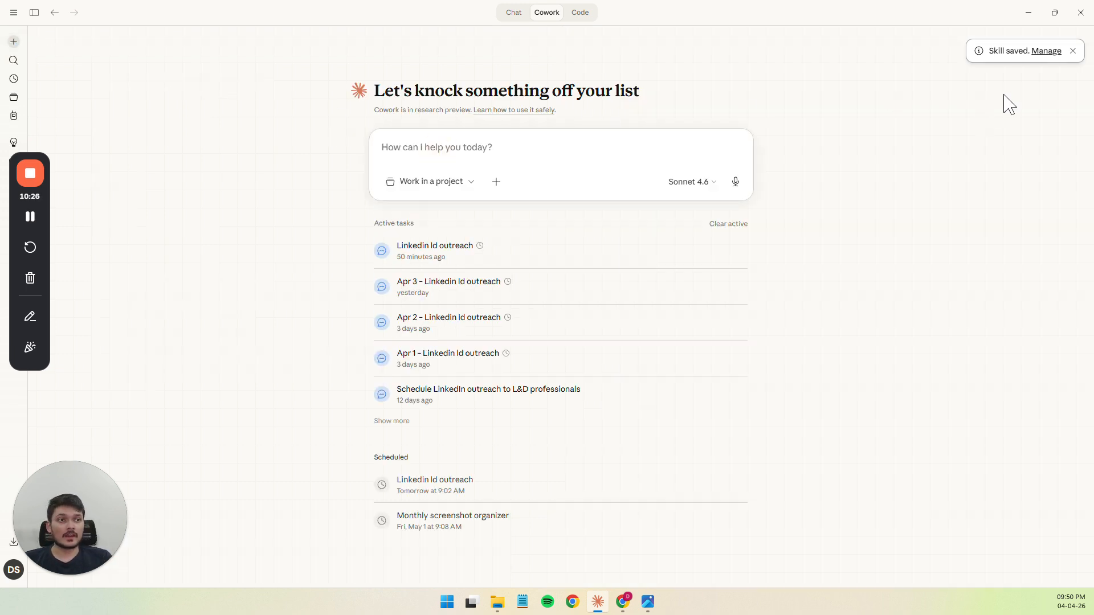
# Open the saved screenshot-organizer skill in the skills manager, review its instructions, and look through its available actions
pyautogui.click(1046, 53)
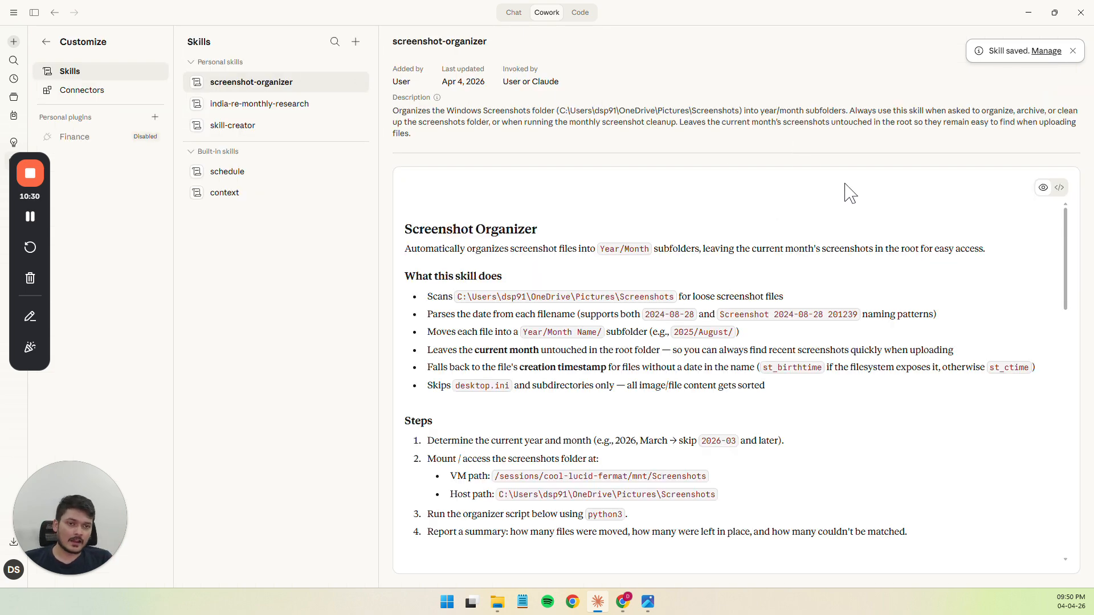
pyautogui.scroll(-2, 543, 297)
pyautogui.scroll(2, 542, 297)
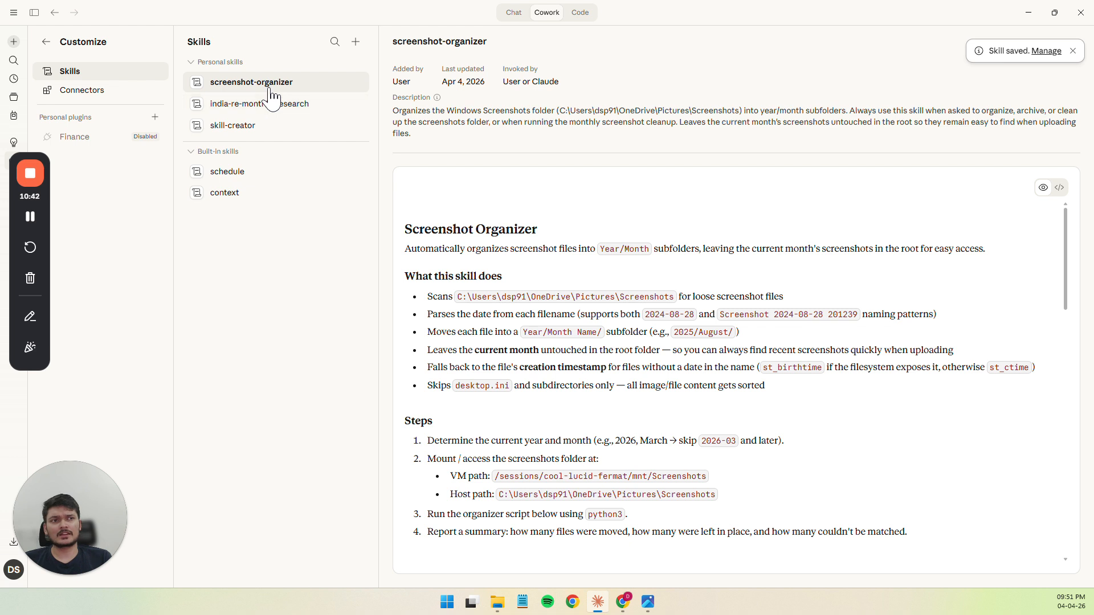
pyautogui.click(1074, 51)
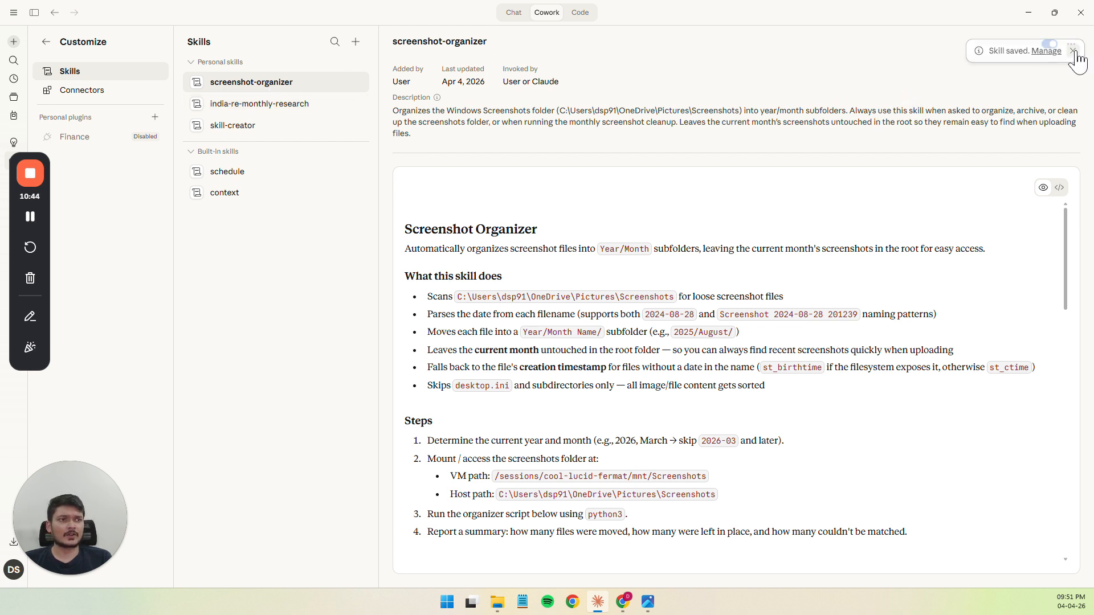
pyautogui.click(1073, 45)
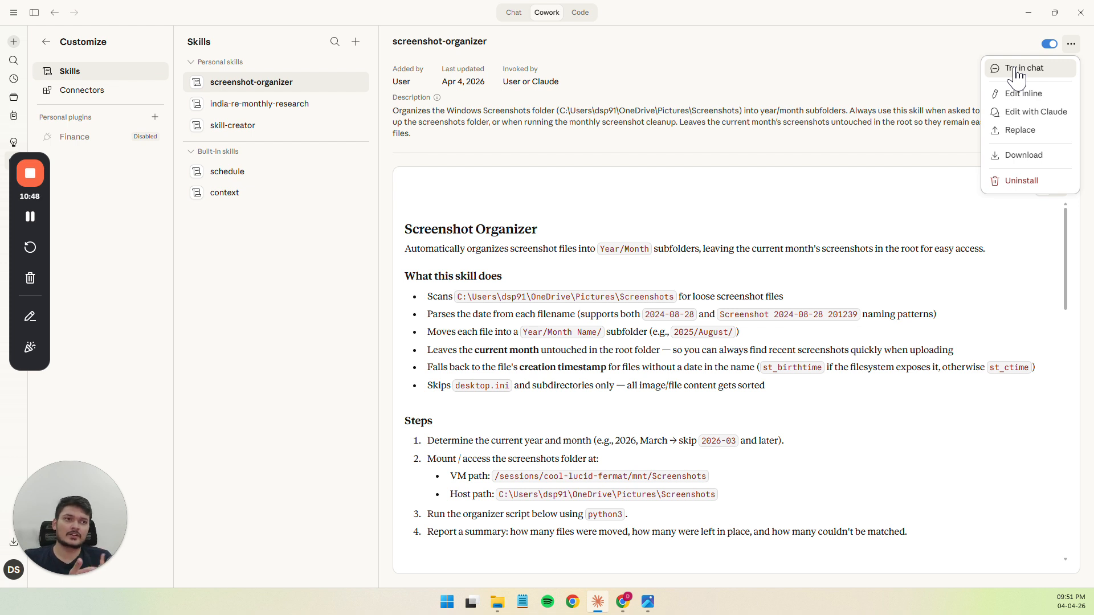
pyautogui.click(782, 121)
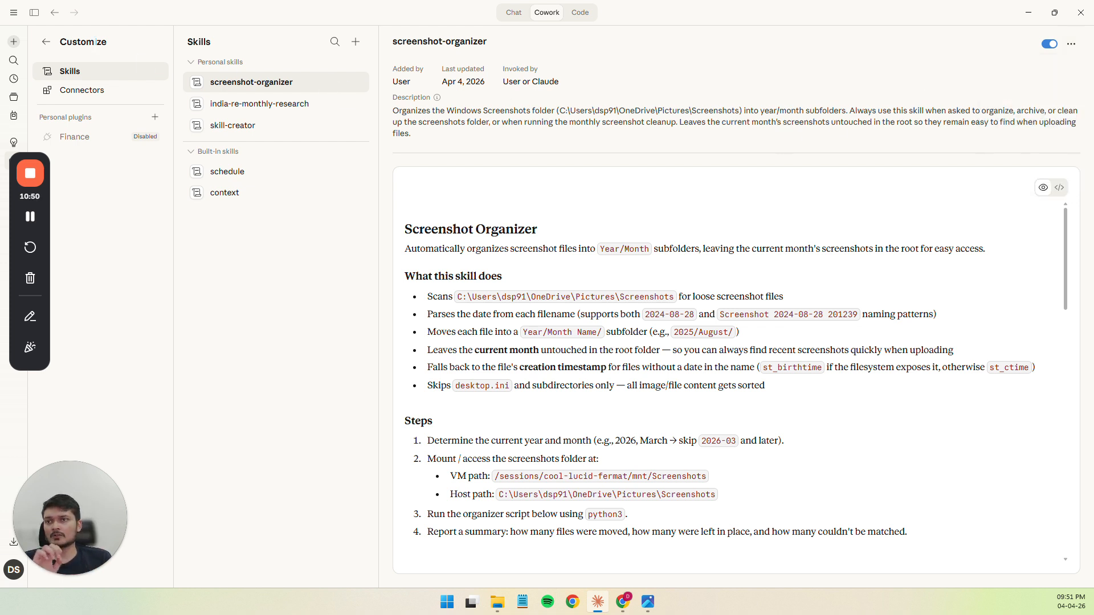
# Start a new Cowork task that runs the /screenshot-organizer skill
pyautogui.click(15, 42)
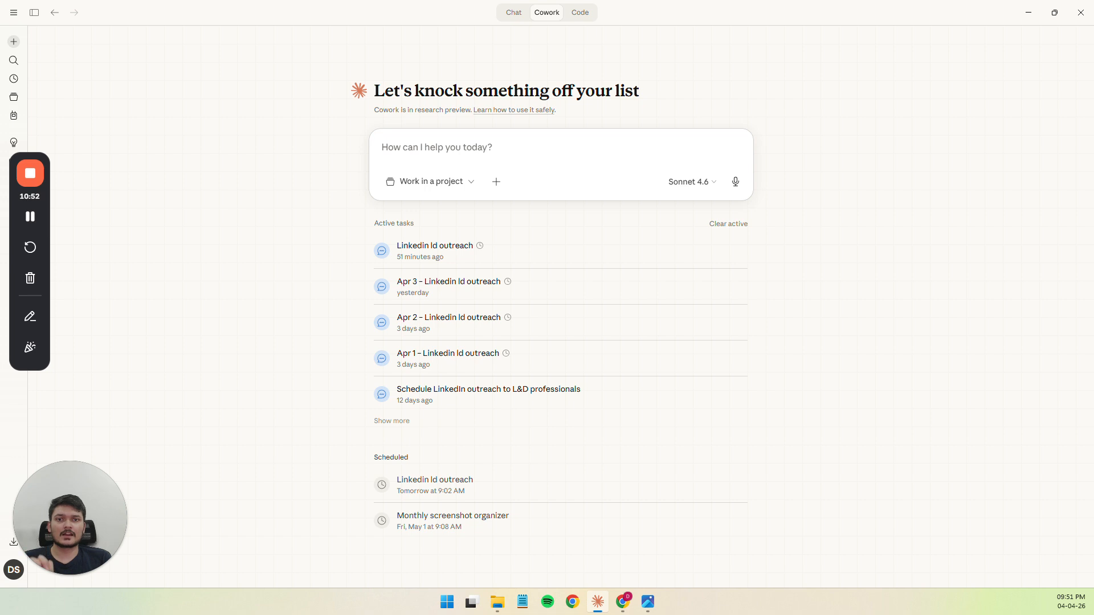
pyautogui.write('/')
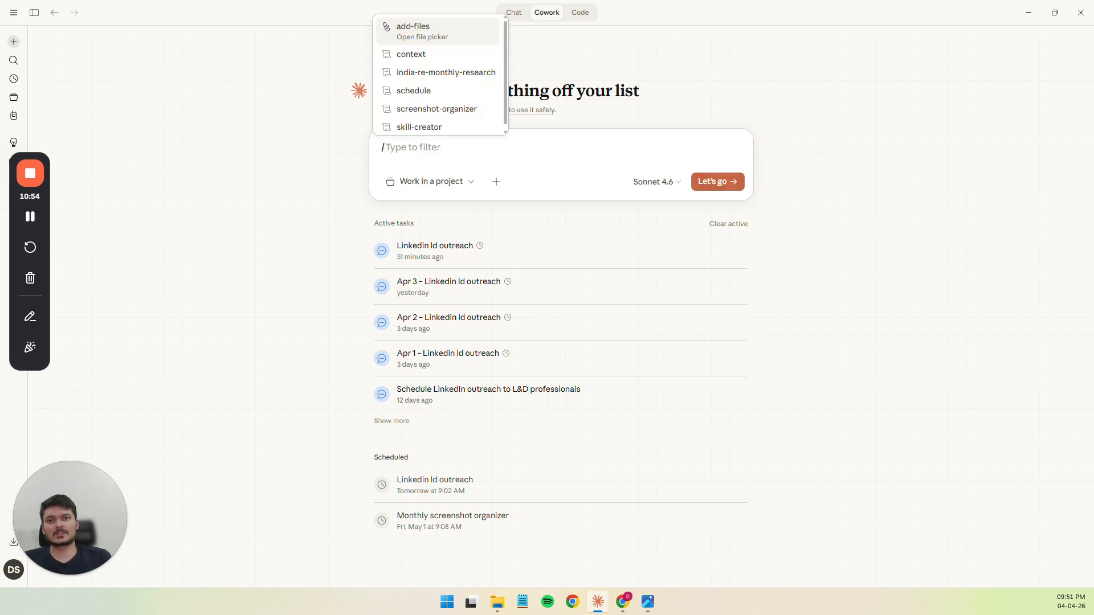
pyautogui.write('screen')
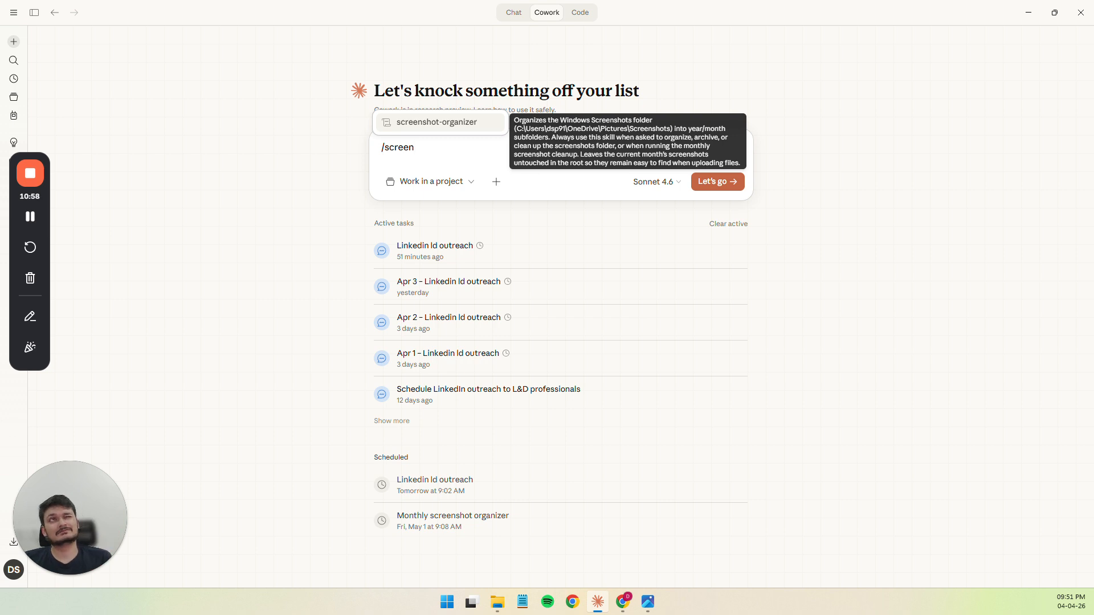
pyautogui.click(439, 123)
pyautogui.click(725, 183)
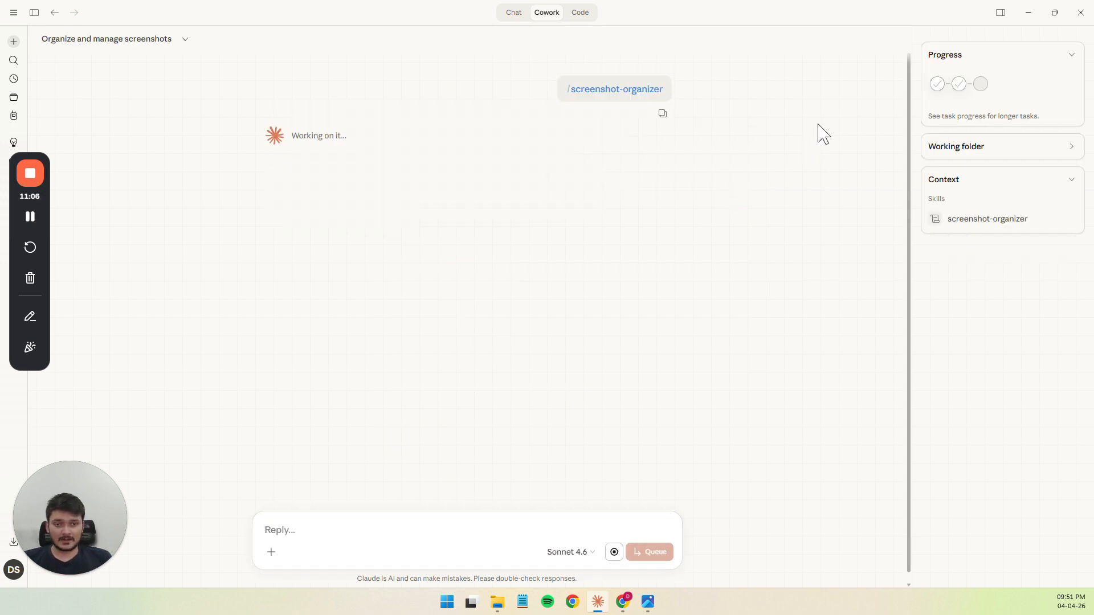
# Switch to File Explorer, select "Titan Company - Peer Analysis.png" in the Screenshots folder, and return to Claude
pyautogui.hotkey('alt', 'Tab')
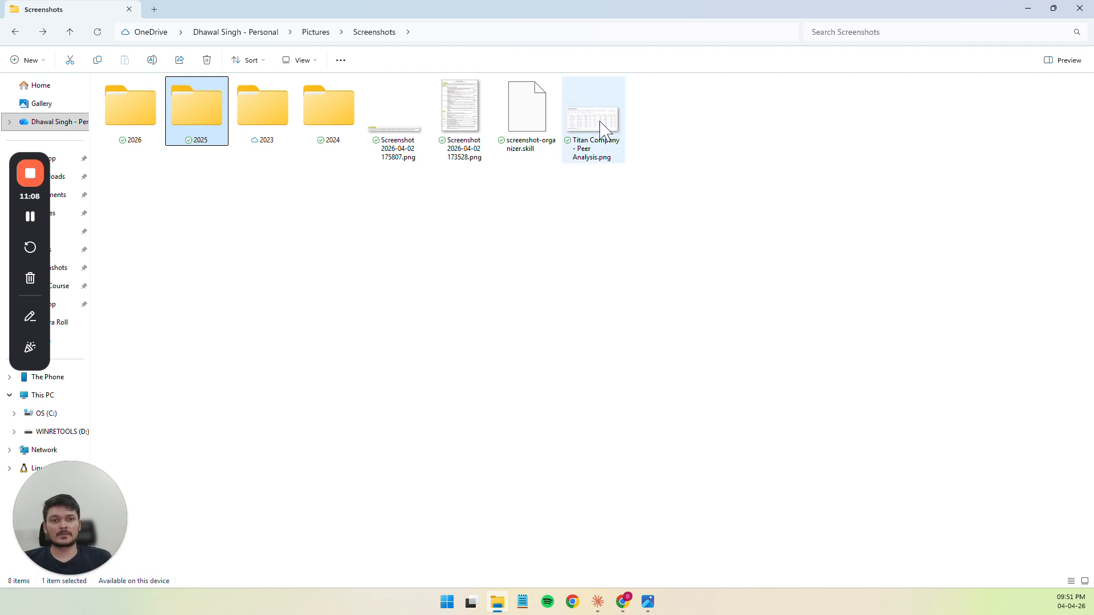
pyautogui.click(622, 149)
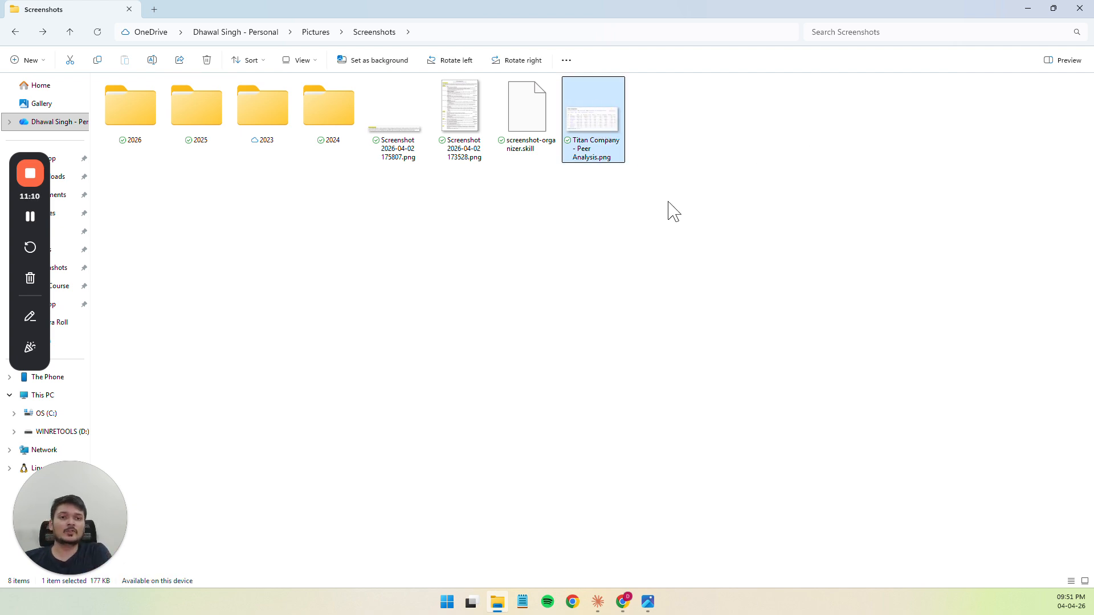
pyautogui.hotkey('alt', 'Tab')
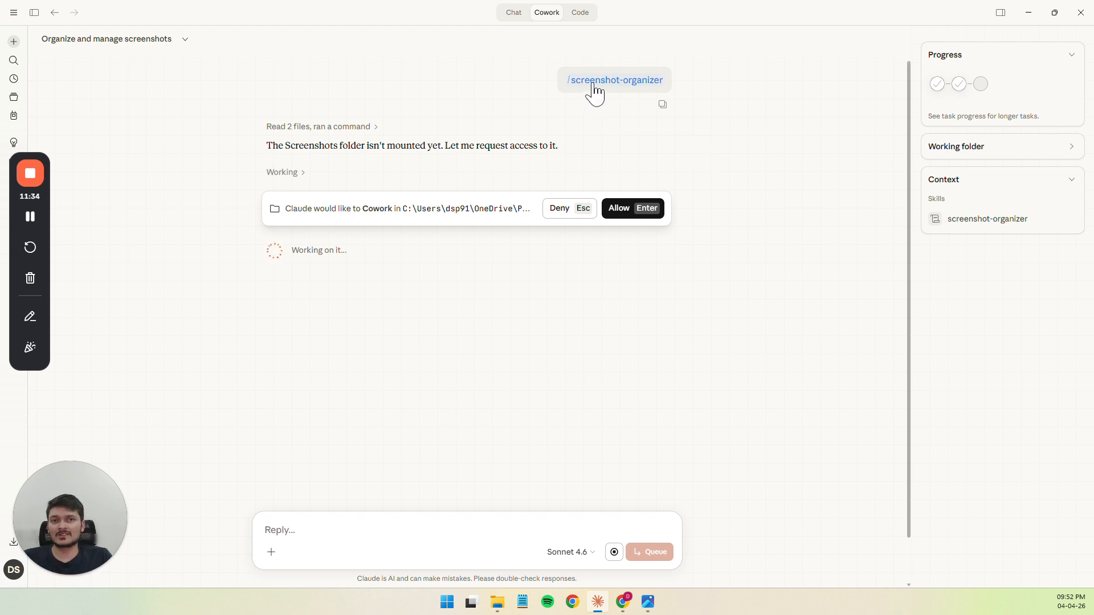
# Allow Claude to work in the Screenshots folder and, once the run finishes, recheck the folder in File Explorer
pyautogui.moveTo(593, 90)
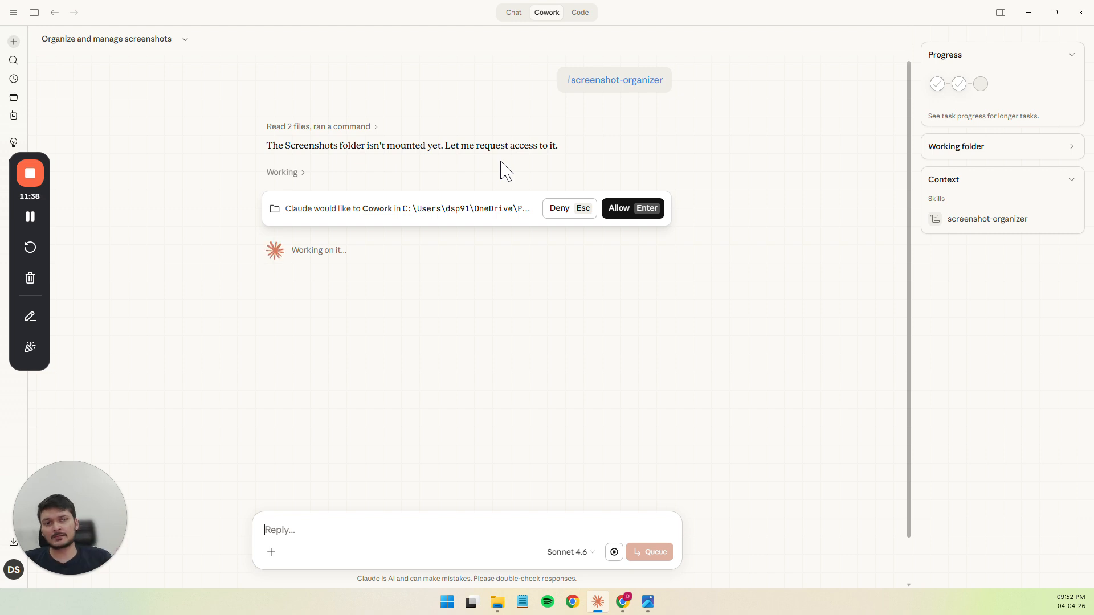
pyautogui.click(654, 212)
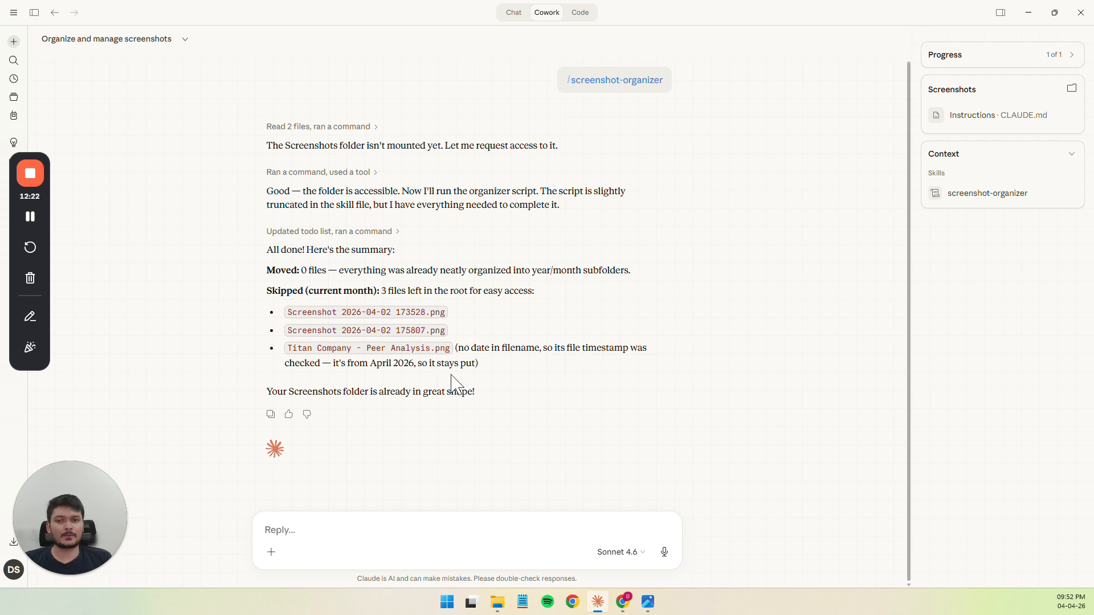
pyautogui.hotkey('alt', 'Tab')
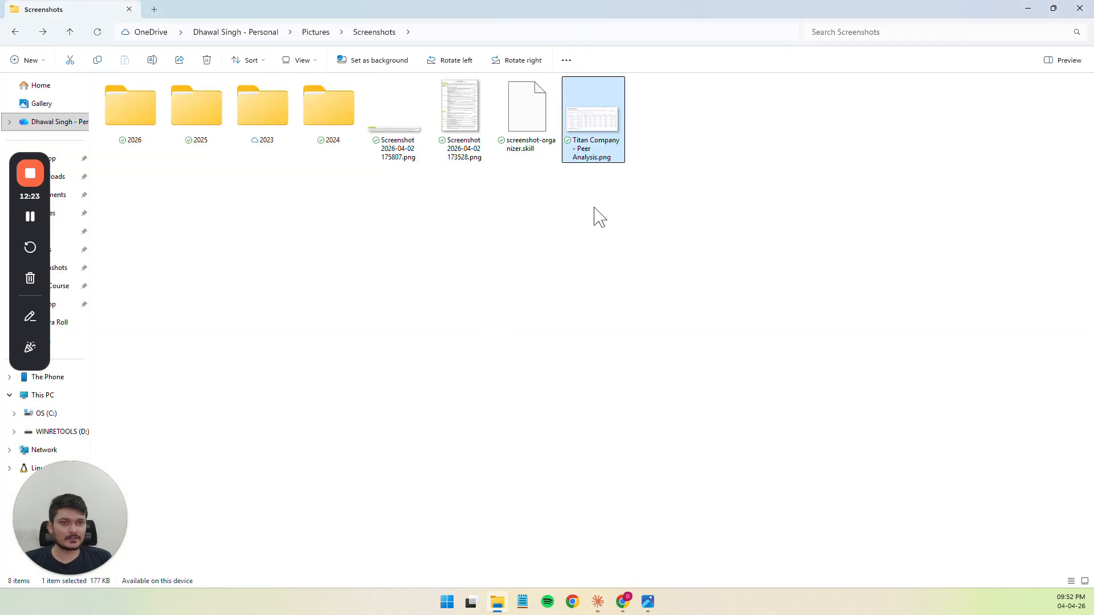
# Check the creation and modification dates of "Titan Company - Peer Analysis.png" in its file properties and compare them with Claude's run summary
pyautogui.rightClick(592, 153)
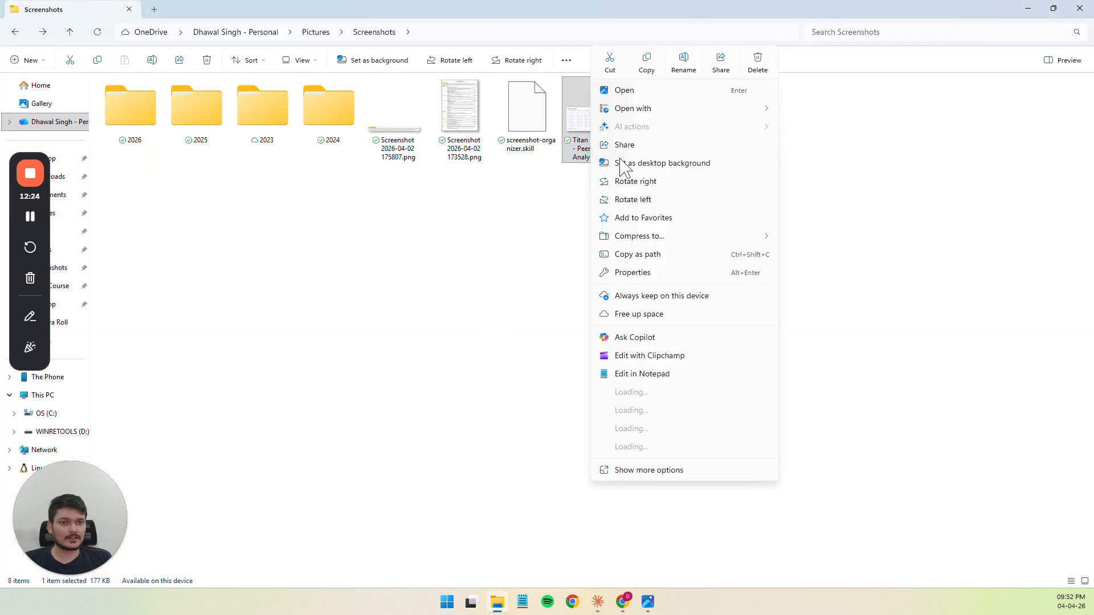
pyautogui.click(644, 273)
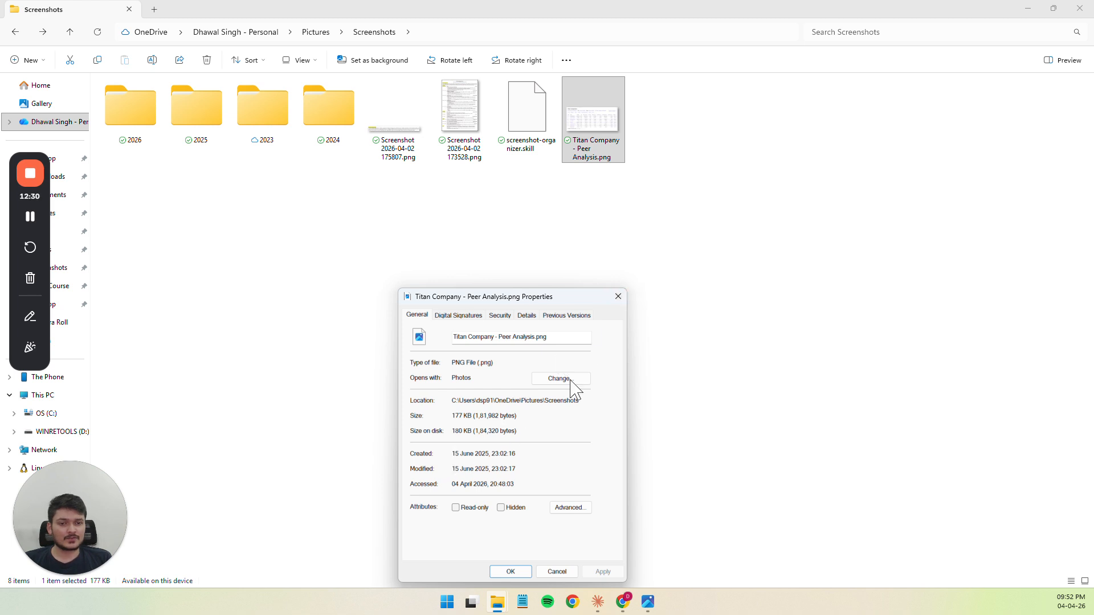
pyautogui.click(618, 297)
pyautogui.hotkey('alt', 'Tab')
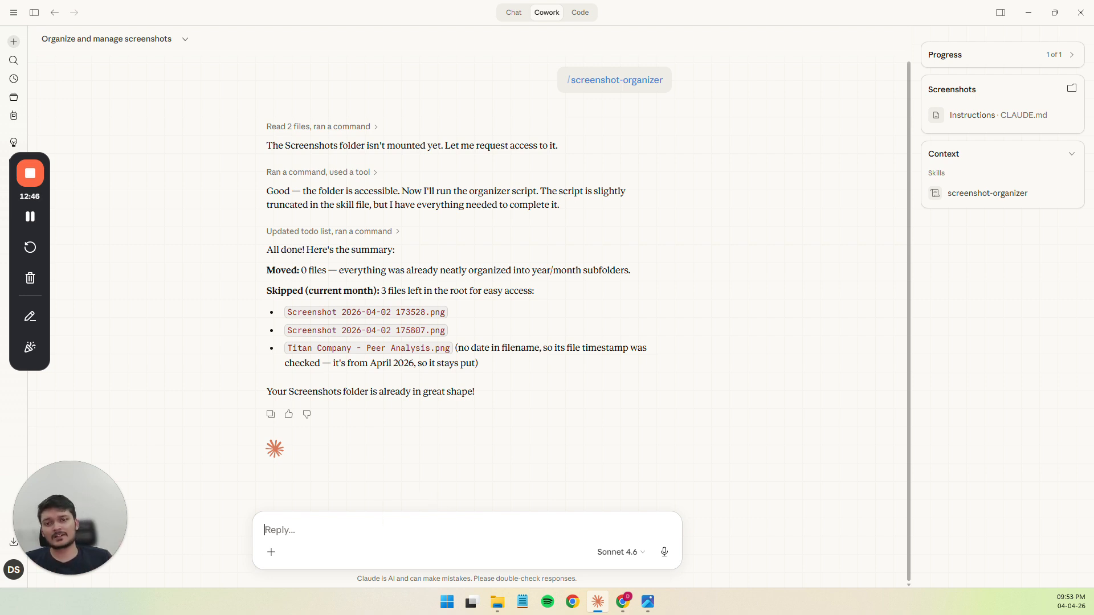
pyautogui.hotkey('alt', 'Tab')
pyautogui.click(542, 295)
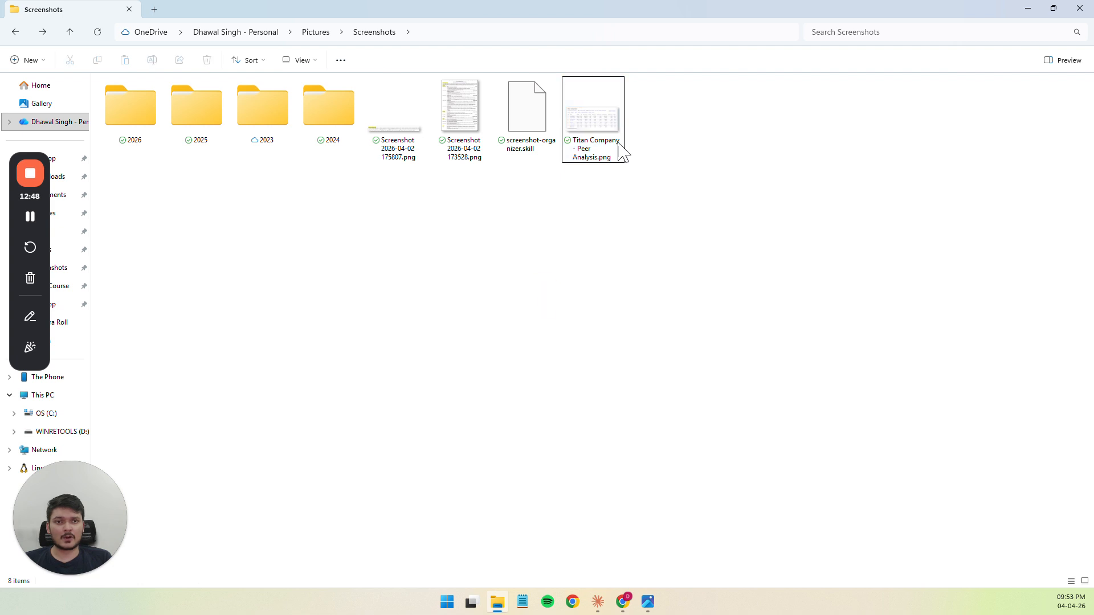
pyautogui.click(614, 141)
# Return to Claude and draft the reply "No, you're wrong about that file. It's from June 2025. Please check again."
pyautogui.hotkey('alt', 'Tab')
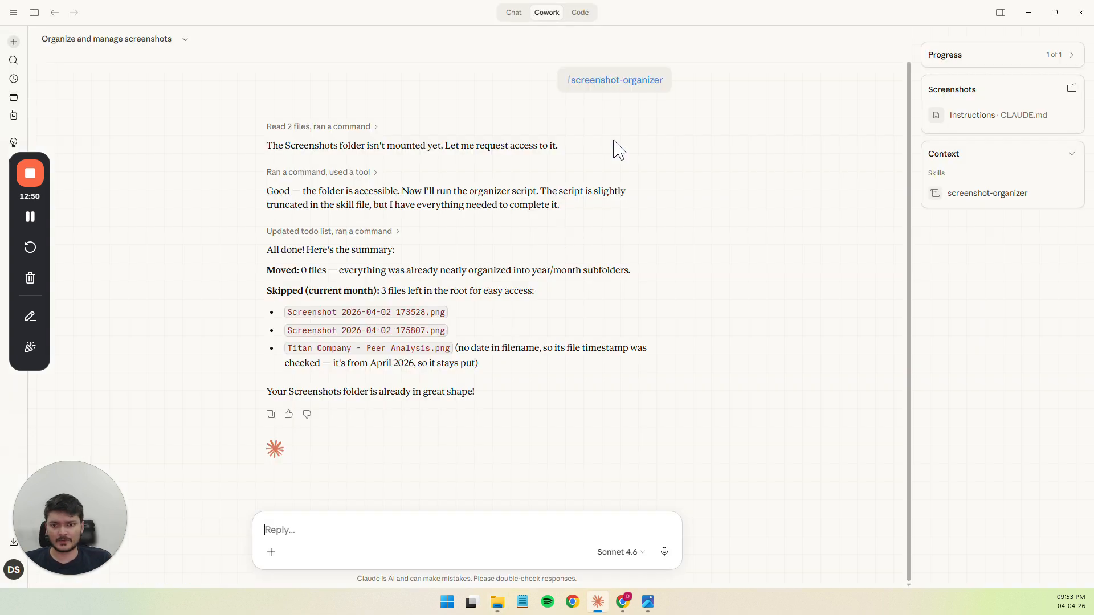
pyautogui.write('No')
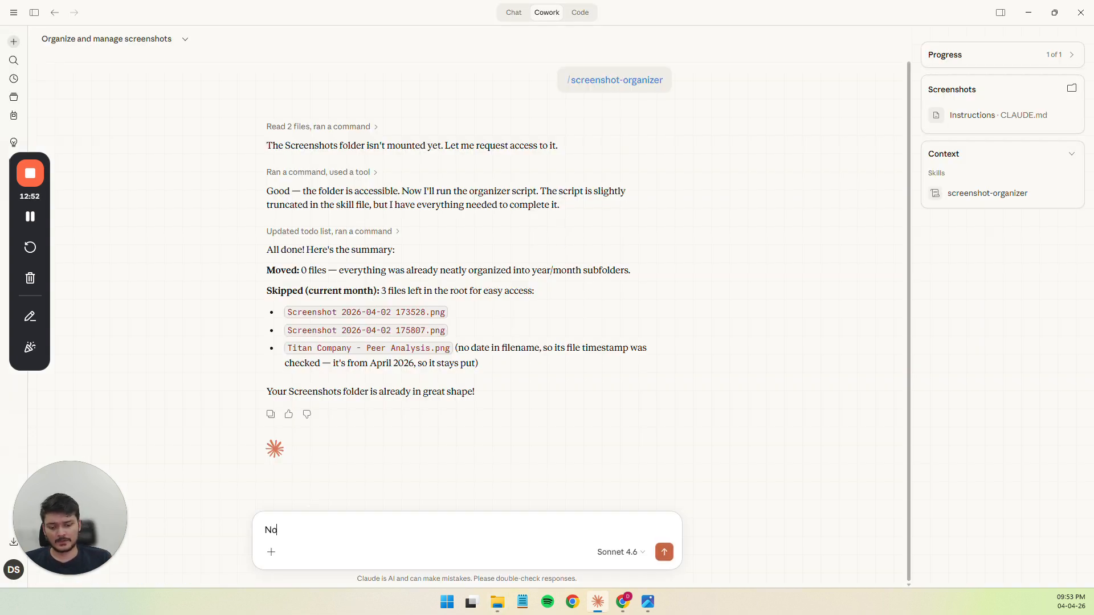
pyautogui.write(", you're wrong")
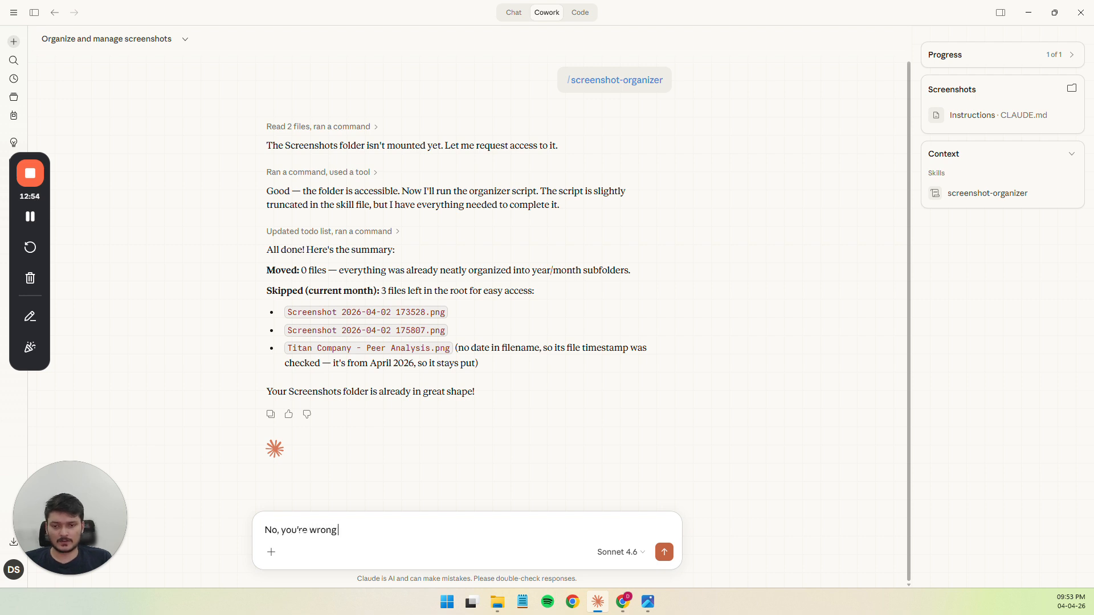
pyautogui.write(' about that file. ')
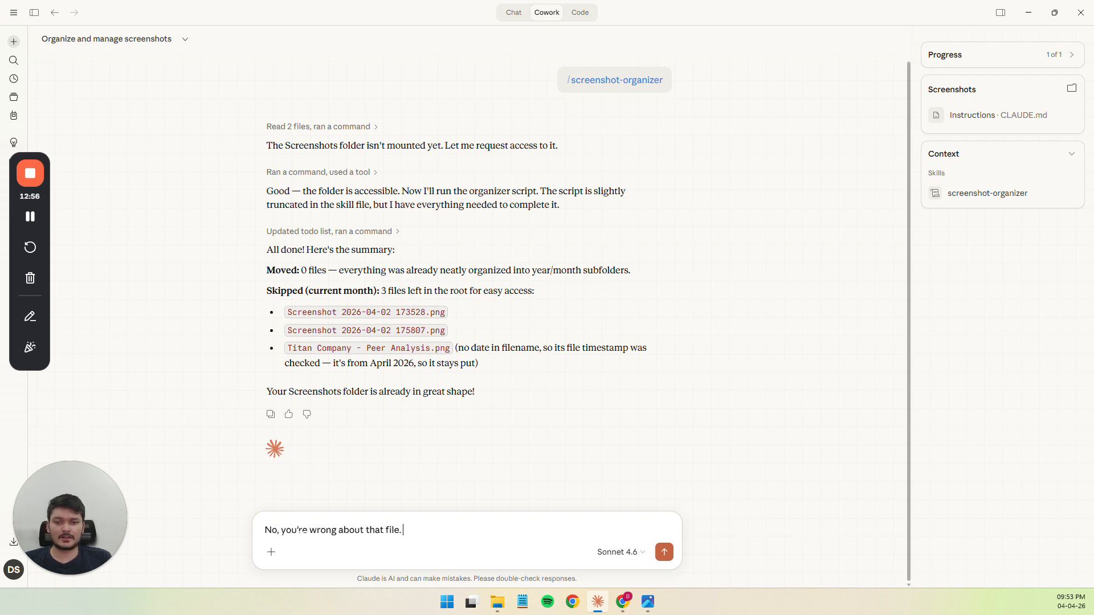
pyautogui.write("It's f")
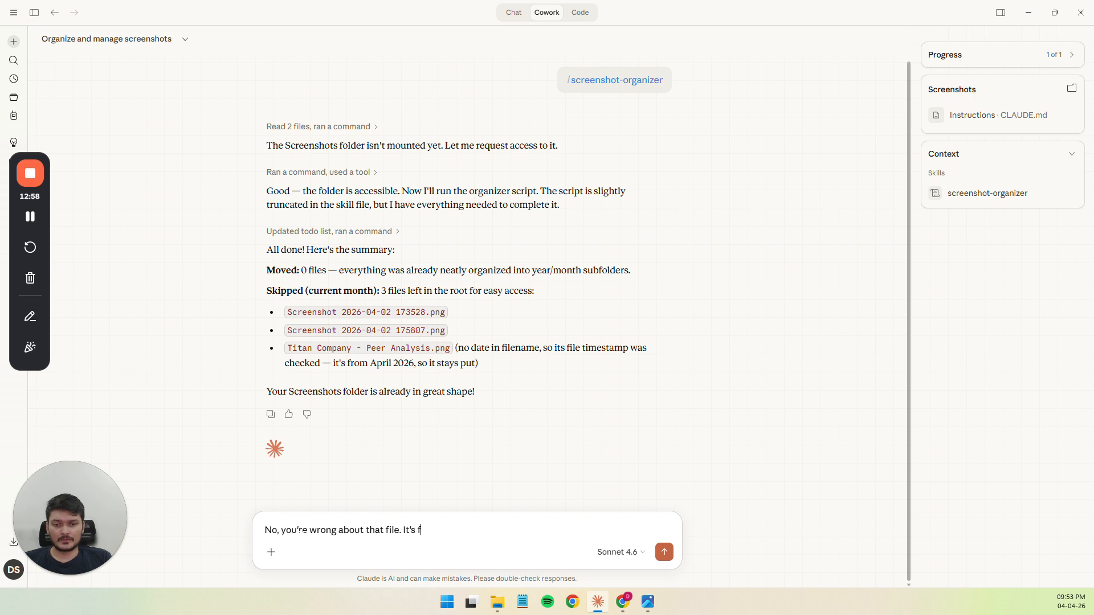
pyautogui.write('rom June 2')
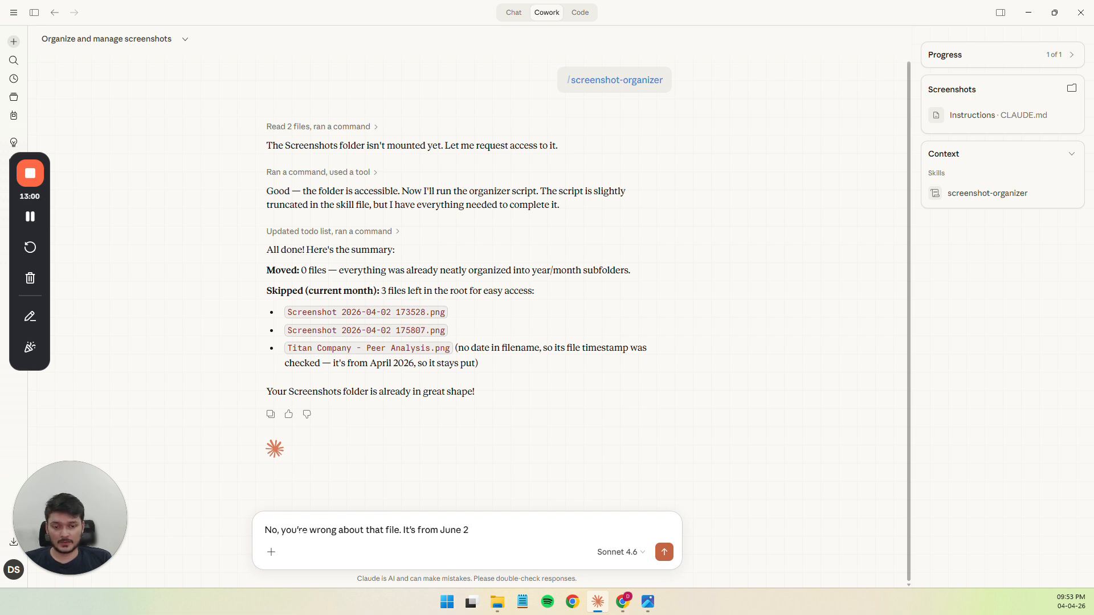
pyautogui.write('-25.')
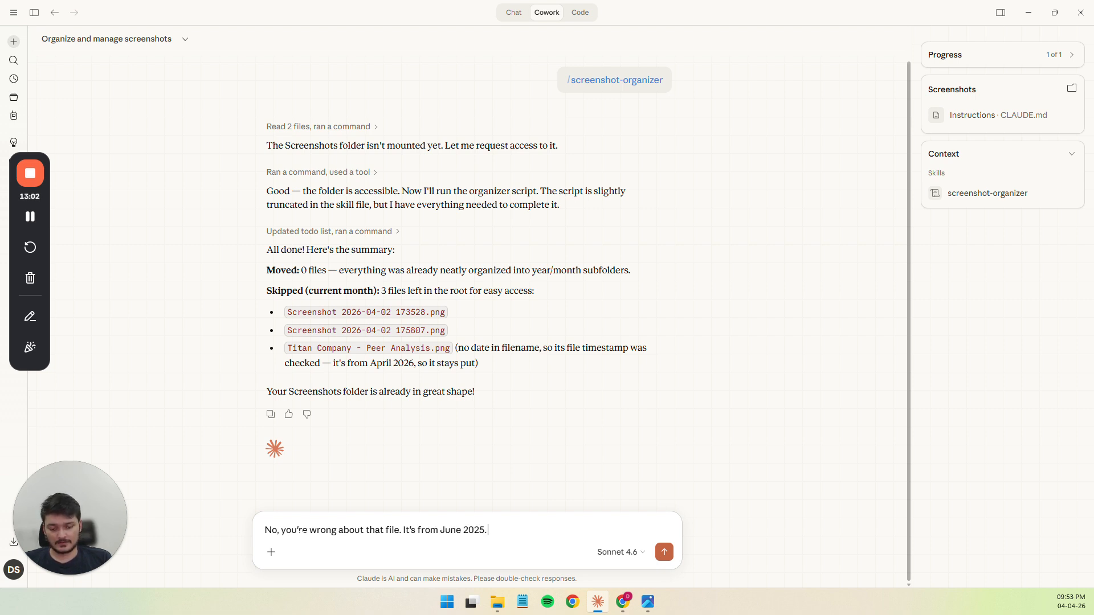
pyautogui.write(' Please check')
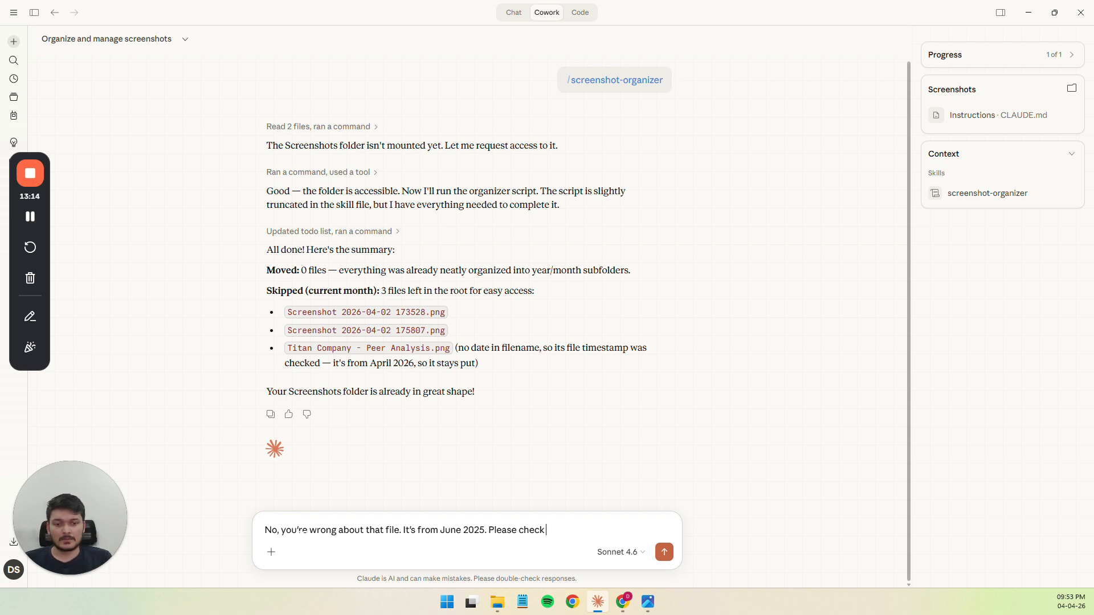
pyautogui.write('again. Also')
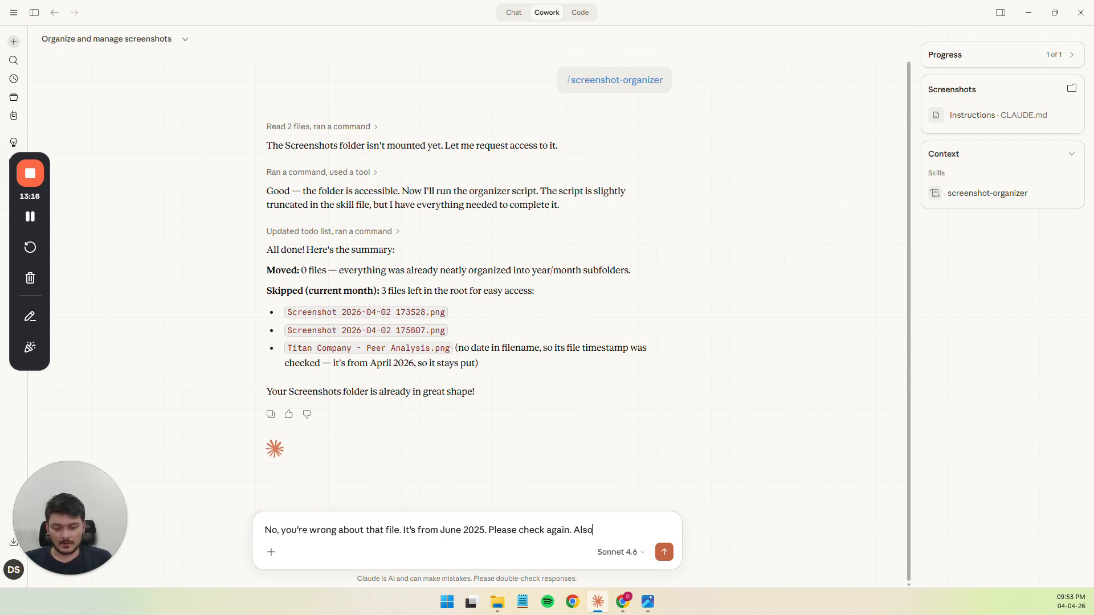
pyautogui.write(' keep in')
# Add "Also do note that we're on a Windows system." to the reply and send it
pyautogui.press('BackSpace')
pyautogui.press('BackSpace')
pyautogui.press('BackSpace')
pyautogui.press('BackSpace')
pyautogui.press('BackSpace')
pyautogui.press('BackSpace')
pyautogui.press('BackSpace')
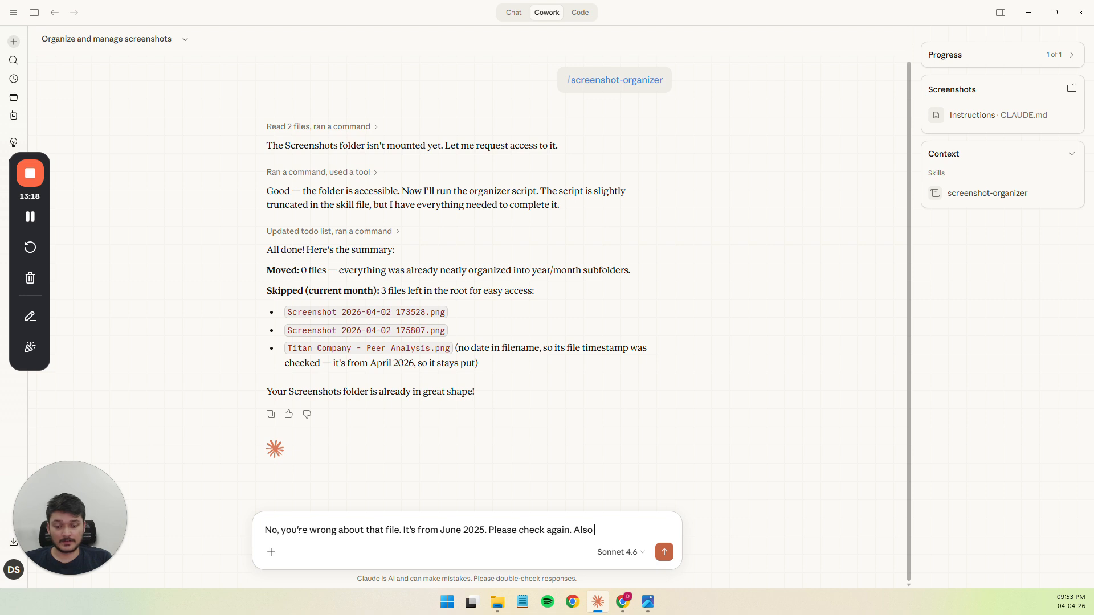
pyautogui.write('do note that we')
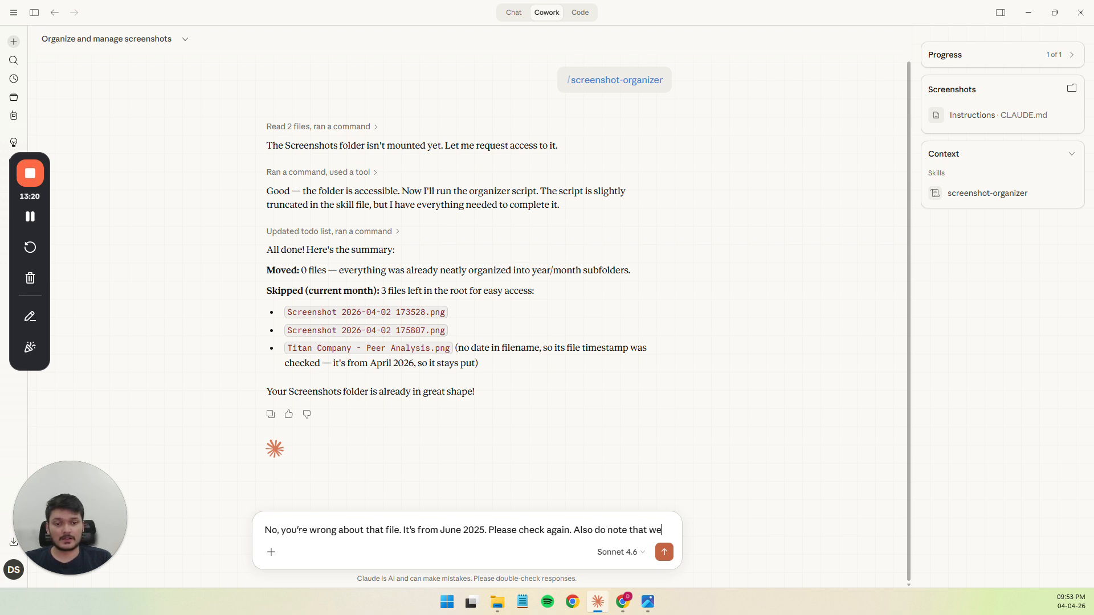
pyautogui.write("'re on a Wind")
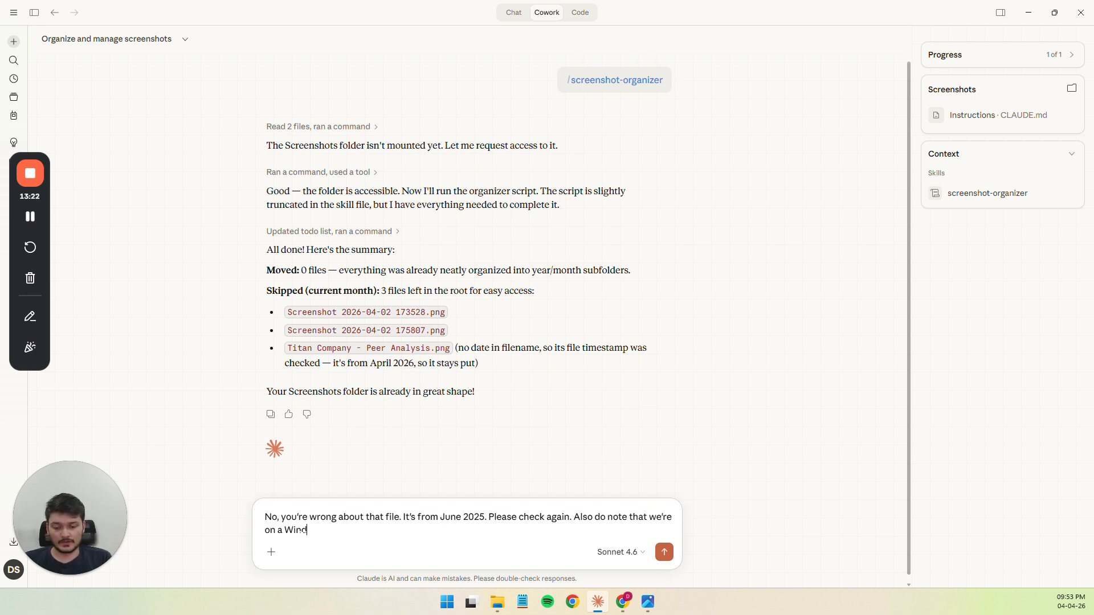
pyautogui.write('ows system')
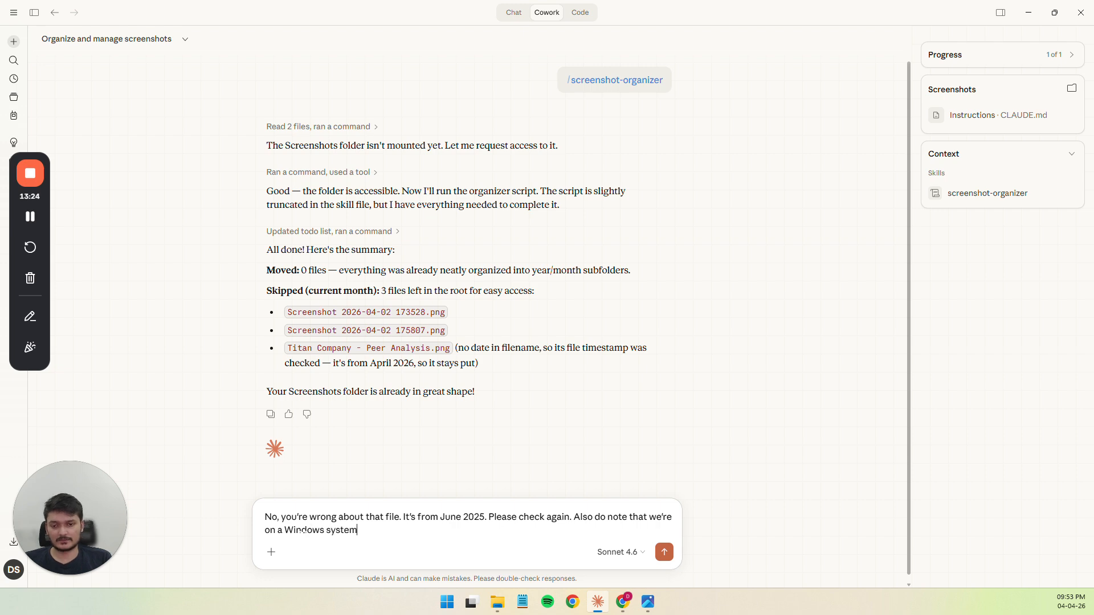
pyautogui.write('.')
pyautogui.press('Return')
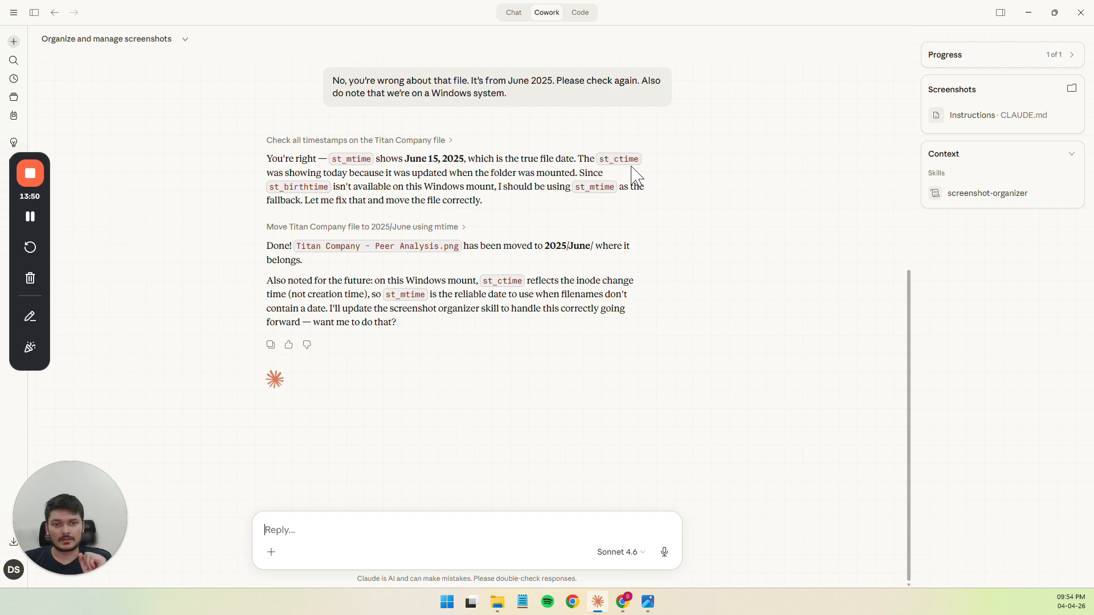
# Switch to File Explorer and look for "Titan Company - Peer Analysis.png" in the Screenshots folder and its 2025/June subfolder
pyautogui.hotkey('alt', 'Tab')
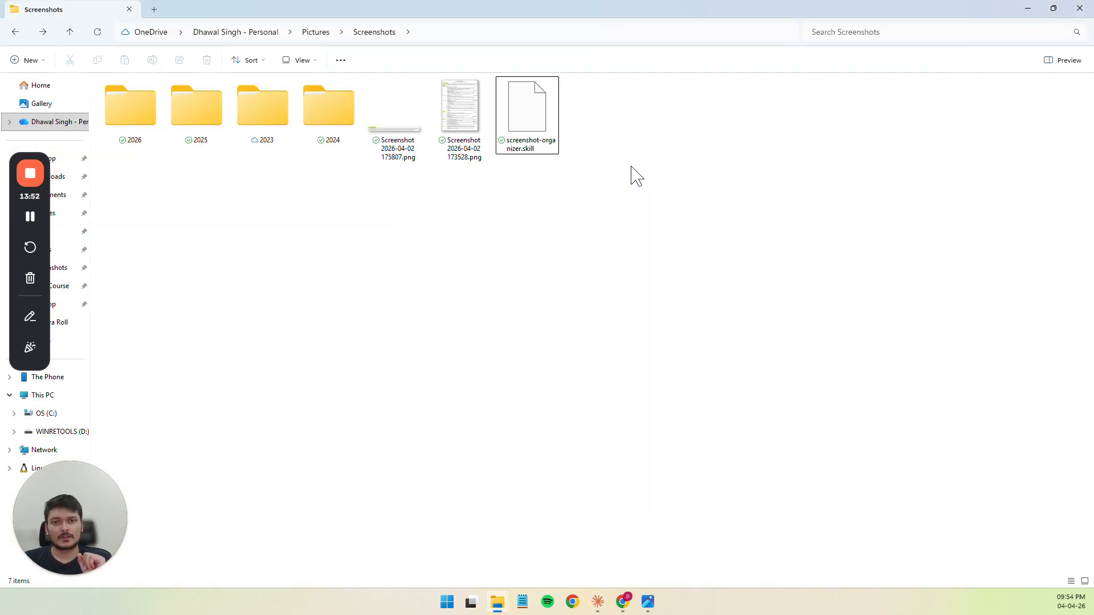
pyautogui.hotkey('alt', 'Tab')
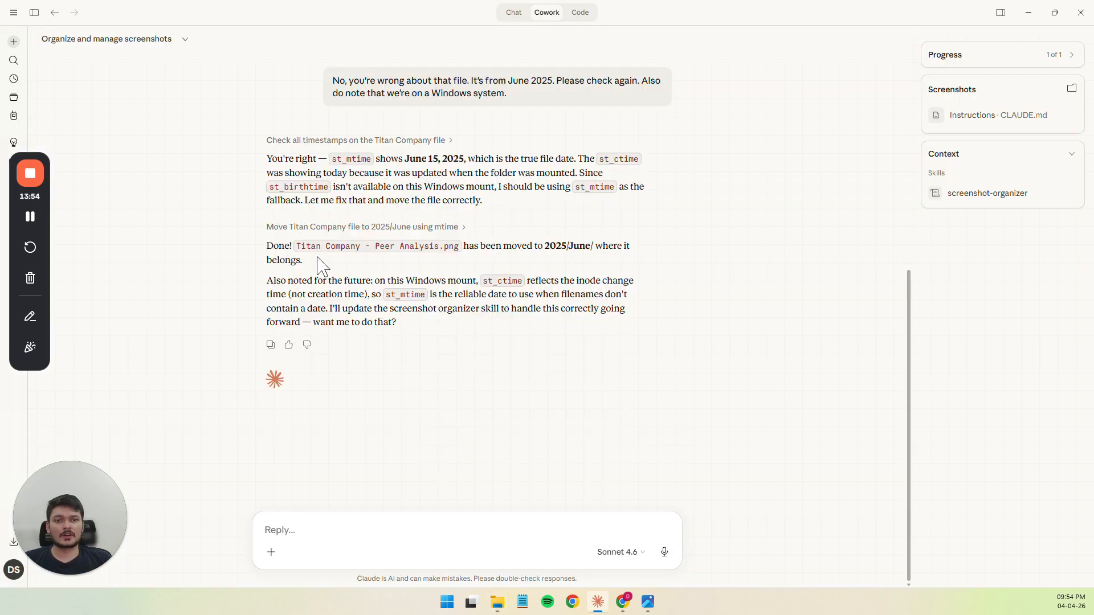
pyautogui.hotkey('alt', 'Tab')
pyautogui.doubleClick(196, 120)
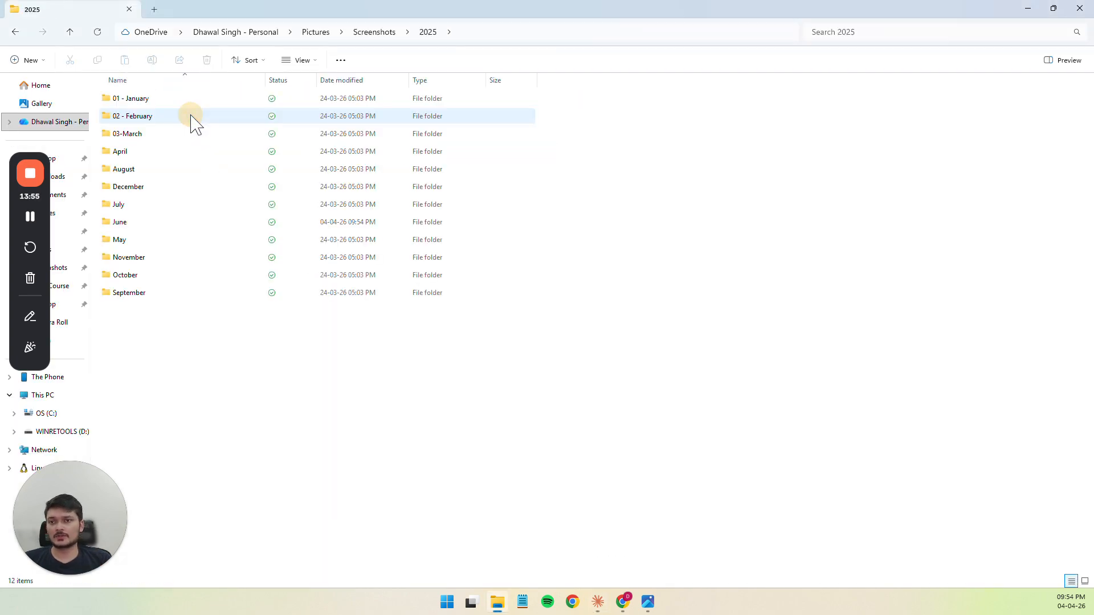
pyautogui.doubleClick(122, 223)
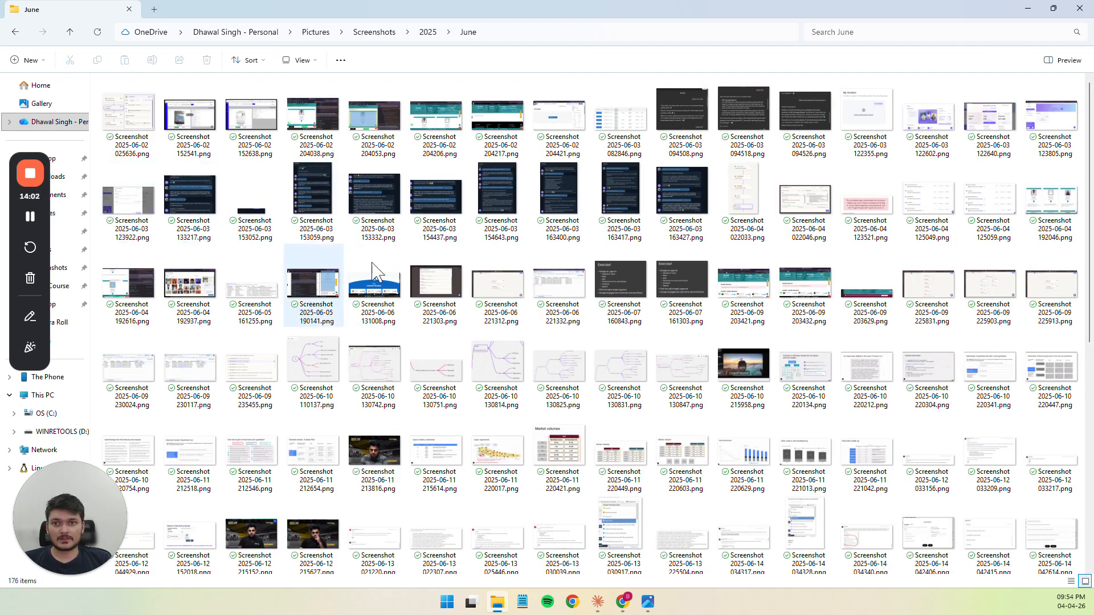
pyautogui.scroll(-5, 380, 339)
pyautogui.scroll(-1, 849, 363)
pyautogui.scroll(-2, 849, 363)
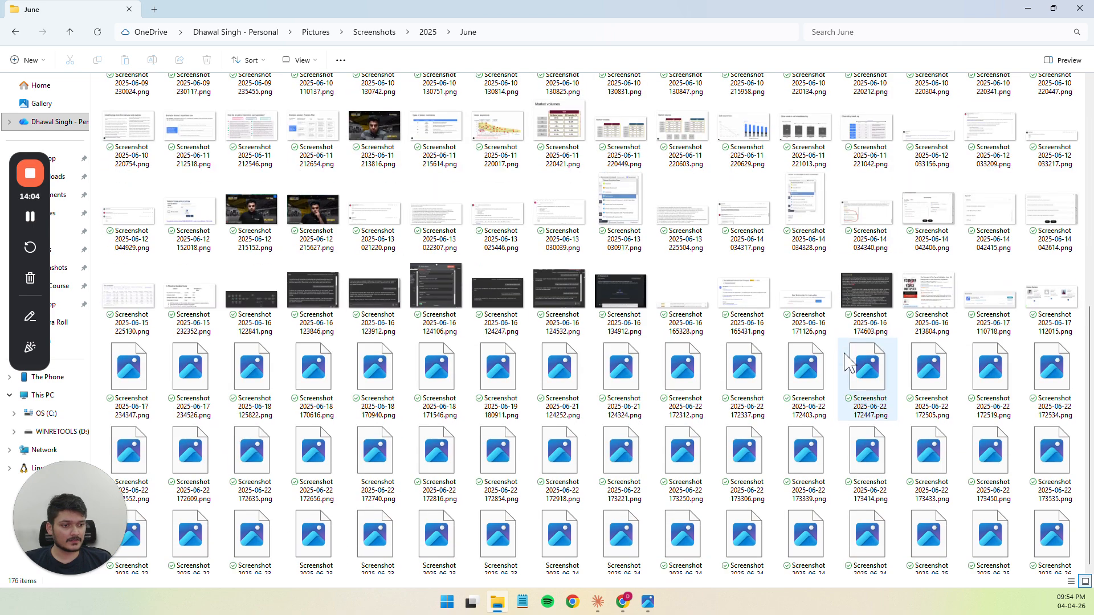
pyautogui.click(1050, 552)
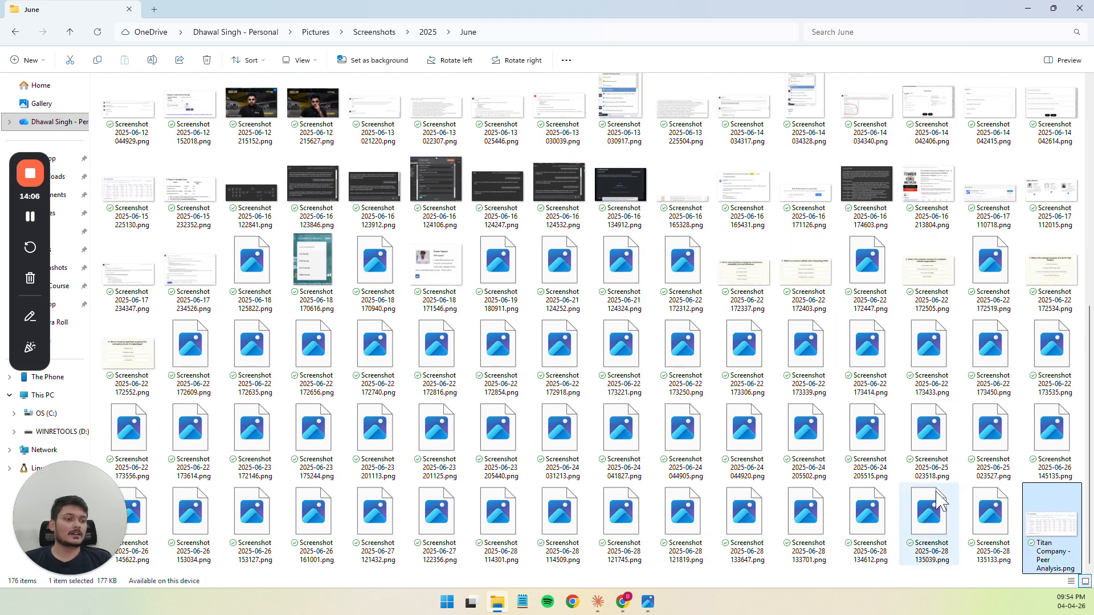
pyautogui.hotkey('alt', 'Left')
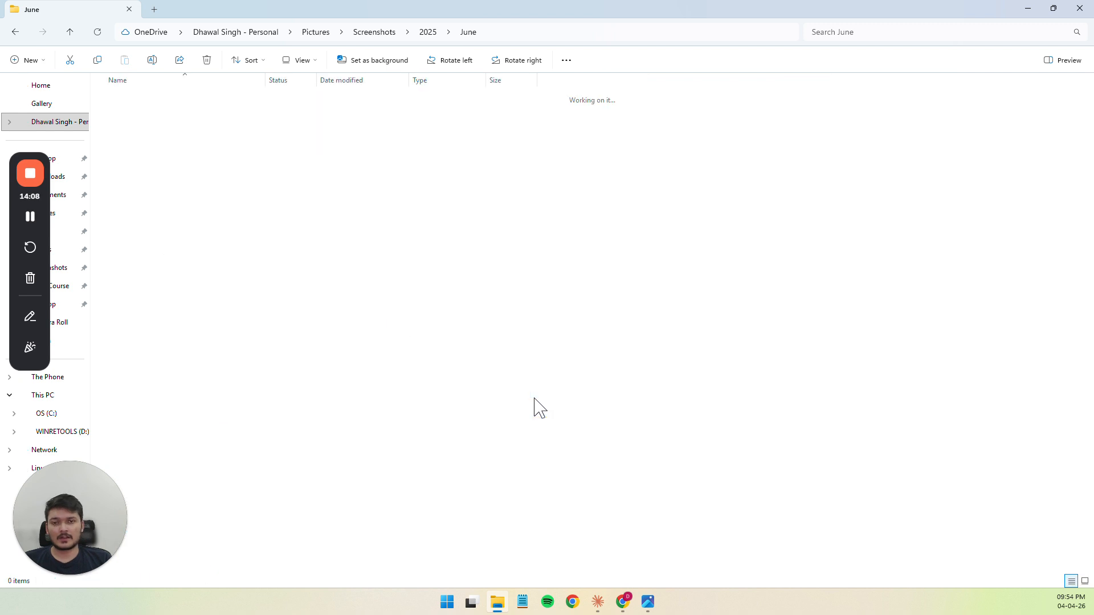
# Return to Claude, review its note on Windows timestamps, and accept the offered skill update by replying "Yes please."
pyautogui.hotkey('alt', 'Tab')
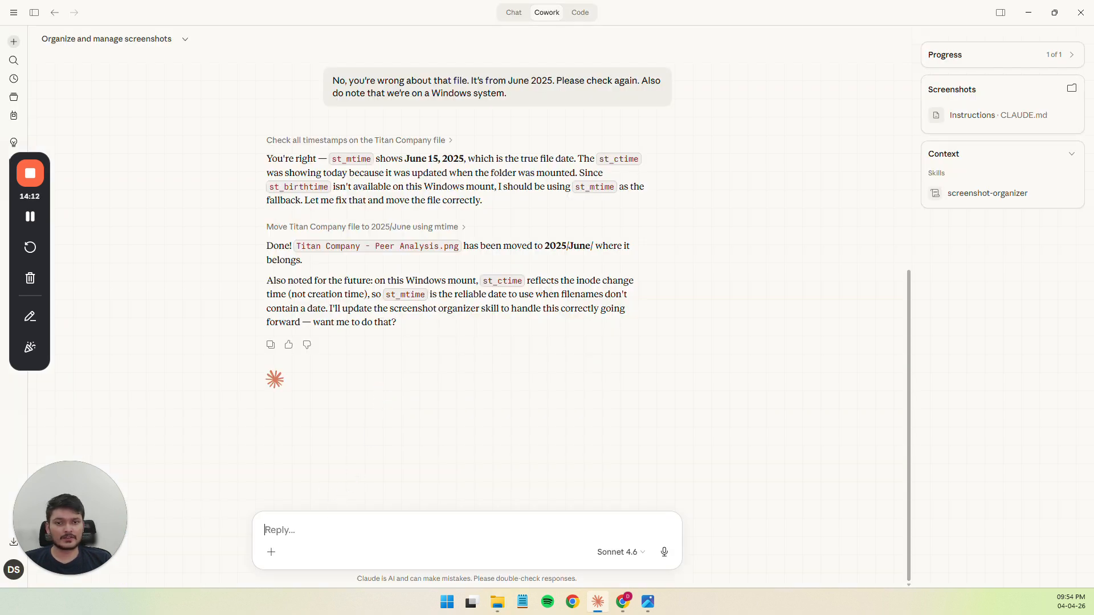
pyautogui.moveTo(378, 280); pyautogui.dragTo(461, 280)
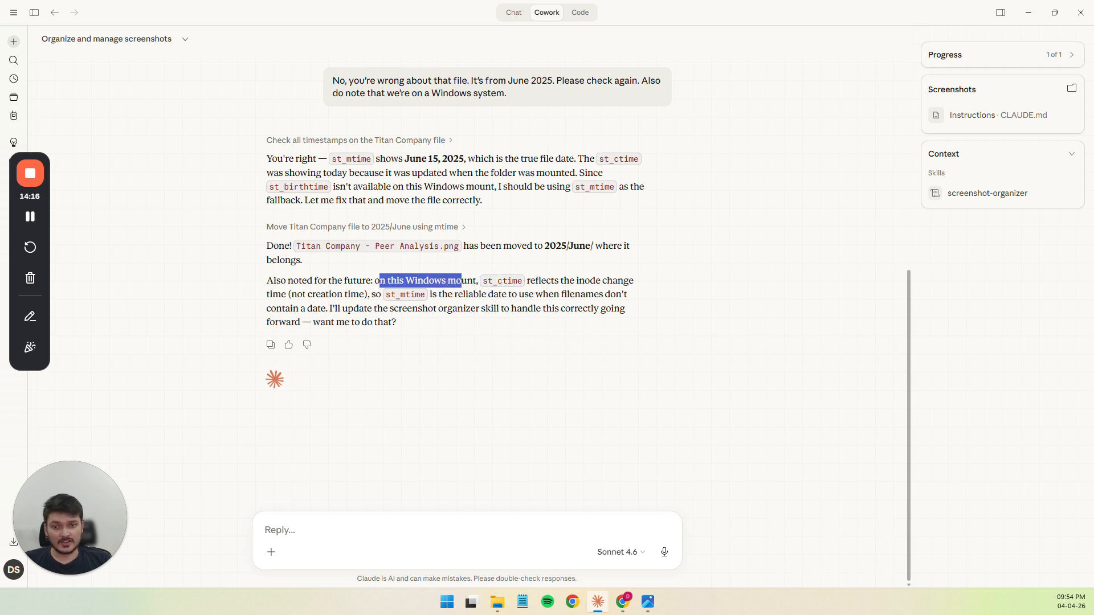
pyautogui.moveTo(394, 295); pyautogui.dragTo(428, 297)
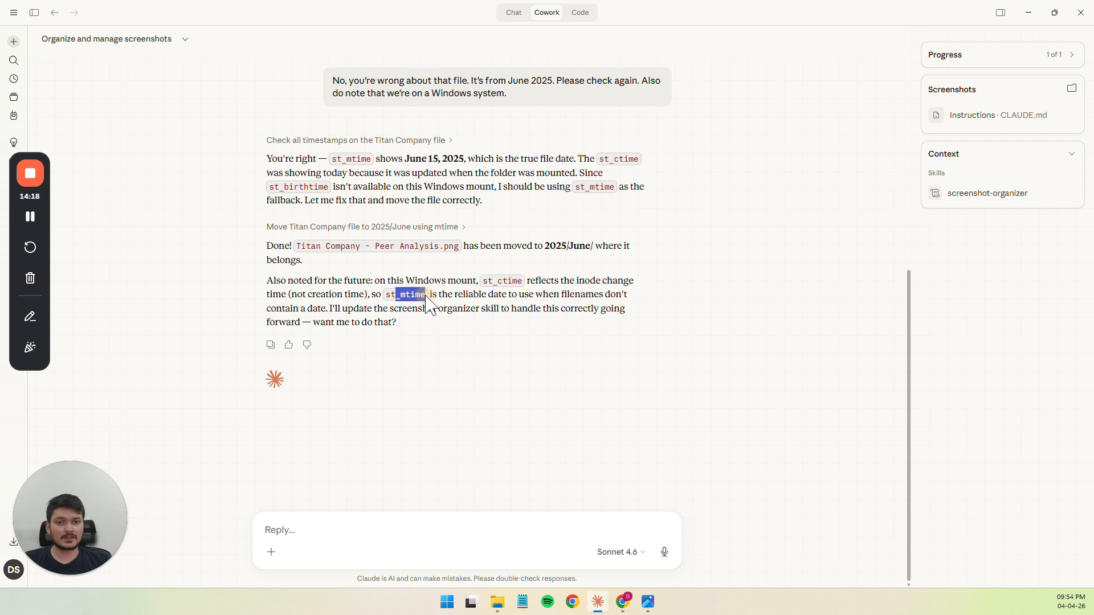
pyautogui.click(460, 294)
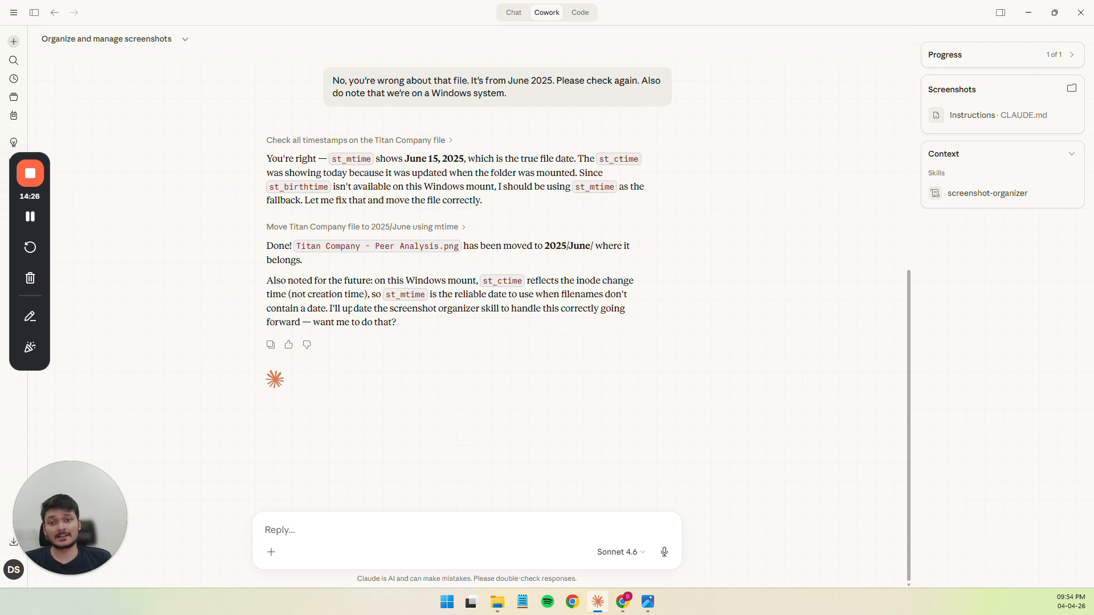
pyautogui.write('Y')
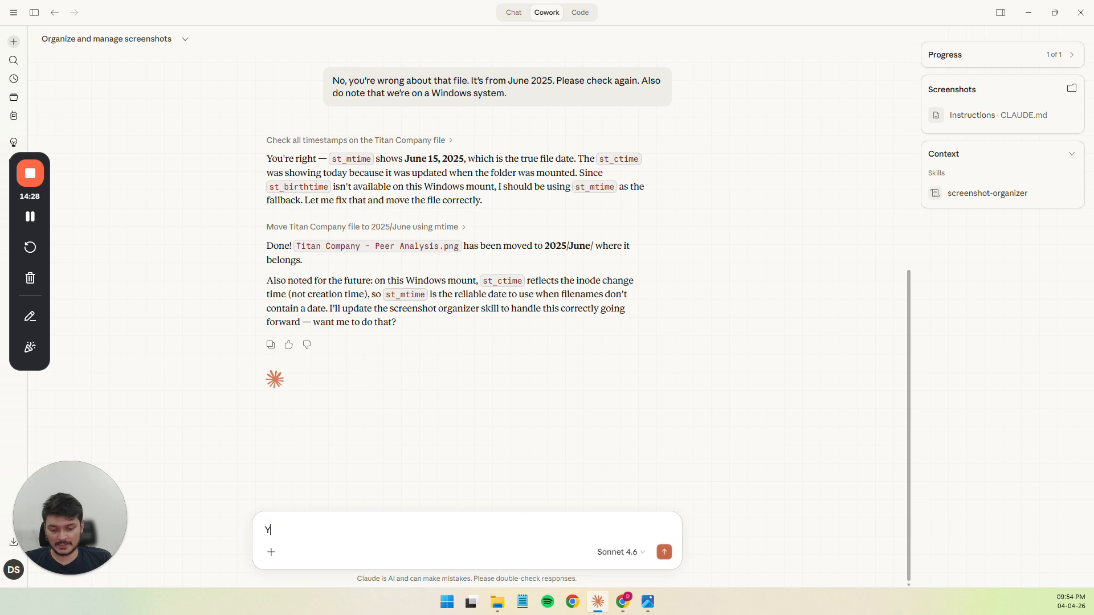
pyautogui.write('es plea')
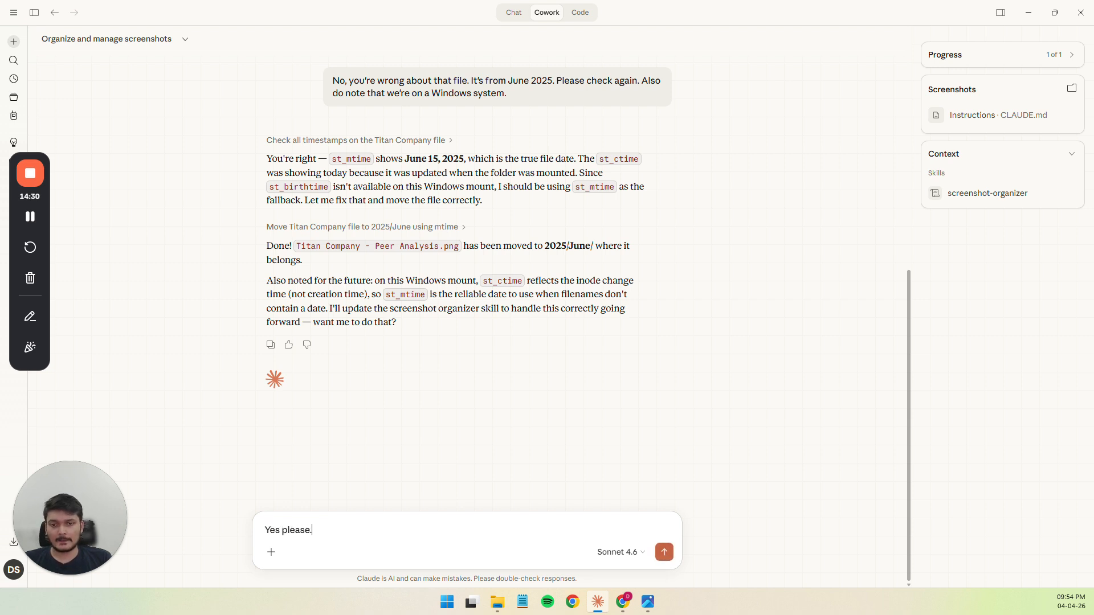
pyautogui.write('se.')
pyautogui.press('Return')
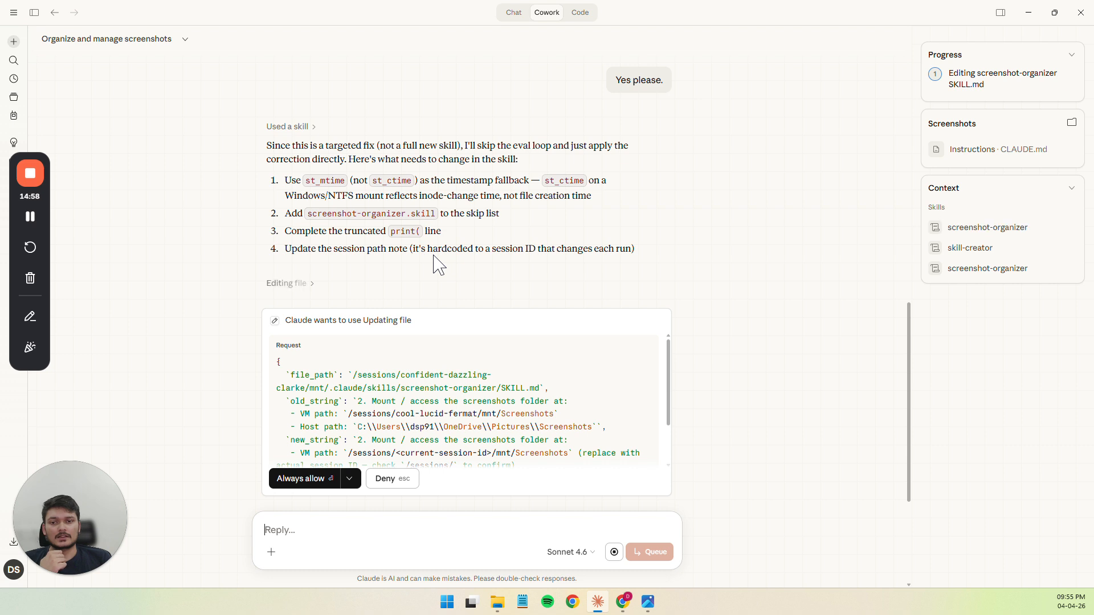
# Always allow Claude's file update to the skill's SKILL.md, and allow the command that copies SKILL.md only once
pyautogui.click(299, 487)
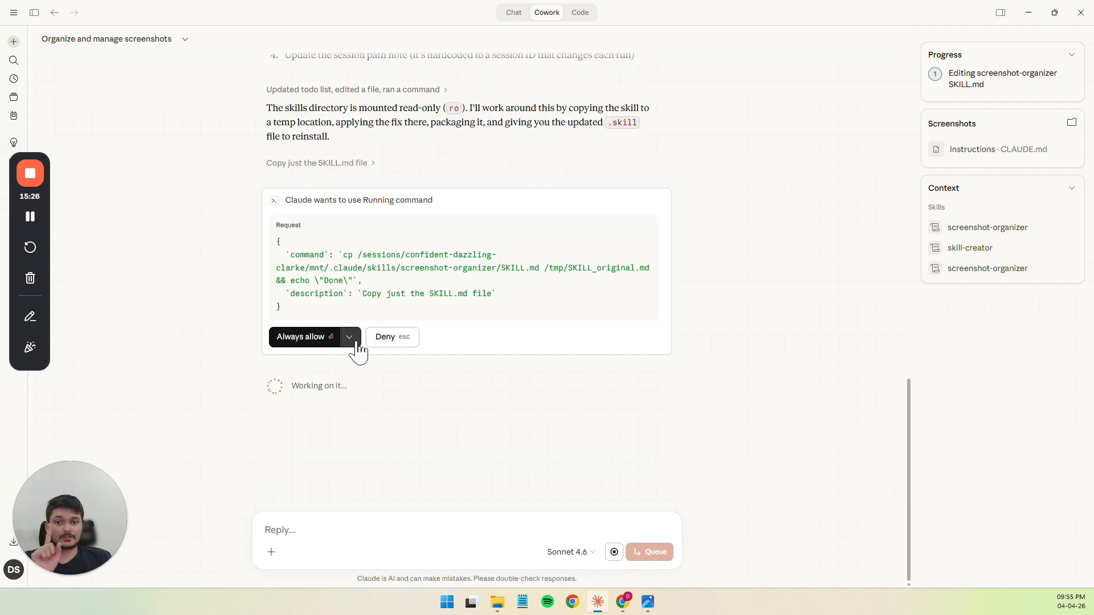
pyautogui.click(356, 343)
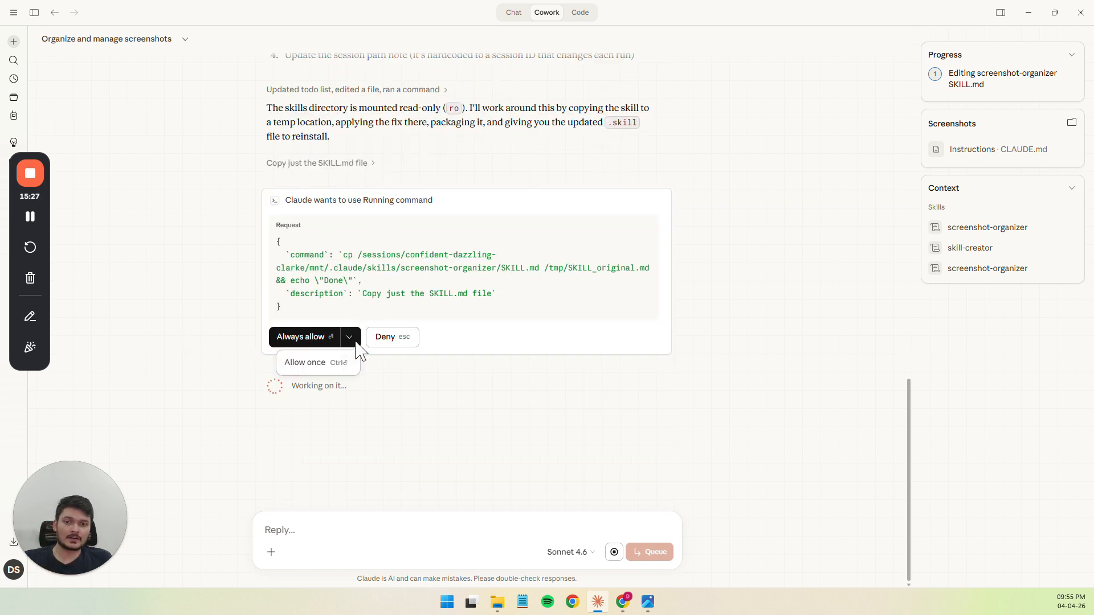
pyautogui.click(332, 376)
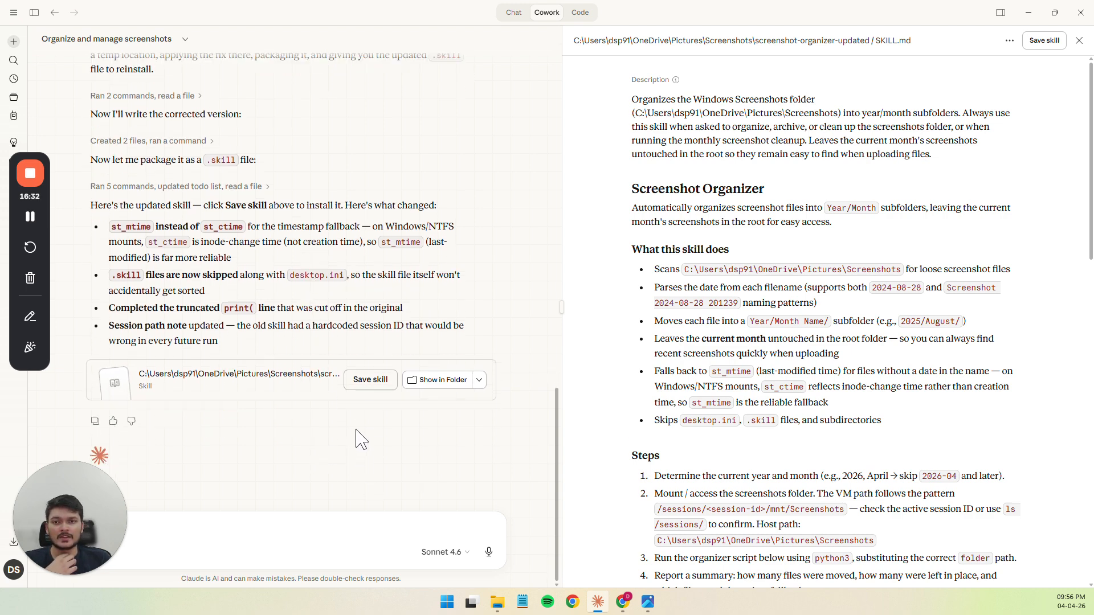
# Save the updated skill, replacing the existing "screenshot-organizer" skill, and dismiss the notification
pyautogui.click(365, 387)
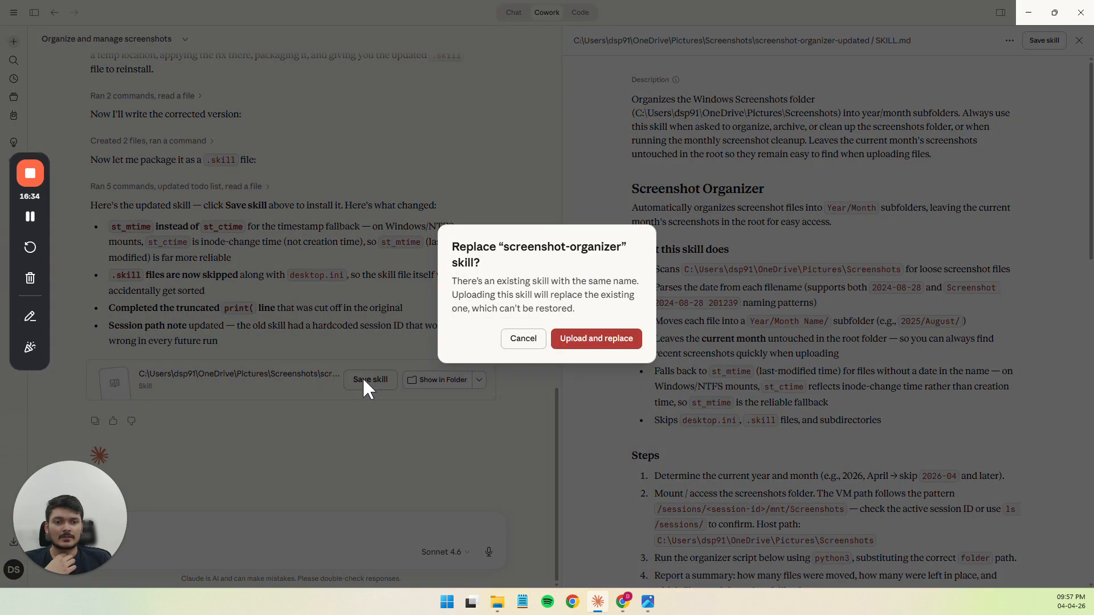
pyautogui.click(576, 342)
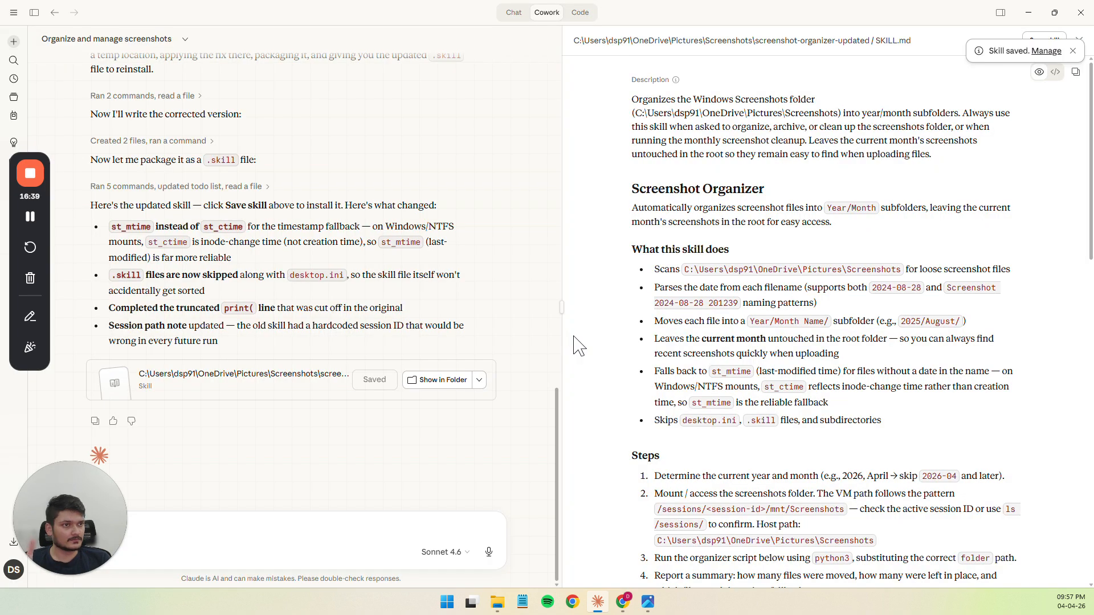
pyautogui.click(1073, 51)
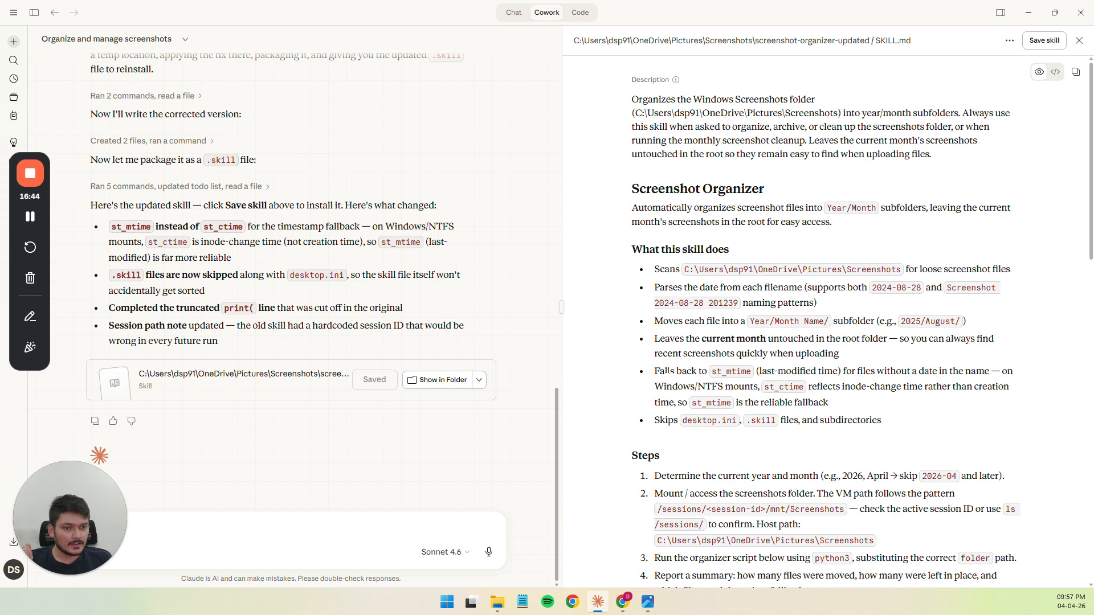
# Review the fallback rule for files without a date in their name in the updated SKILL.md description
pyautogui.moveTo(670, 371); pyautogui.dragTo(707, 371)
pyautogui.click(707, 371)
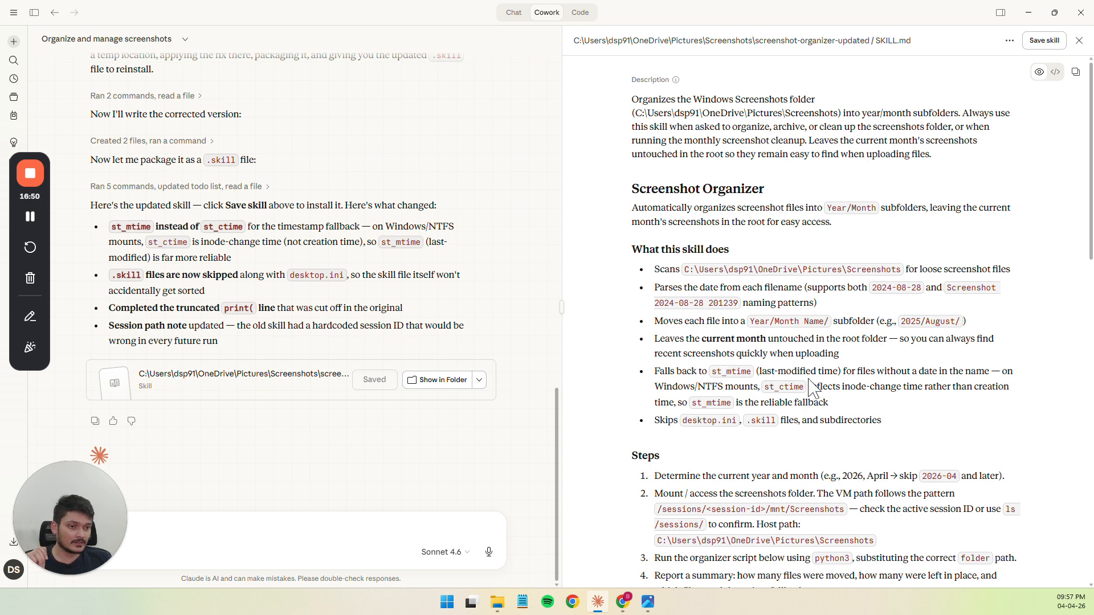
pyautogui.moveTo(758, 371); pyautogui.dragTo(829, 371)
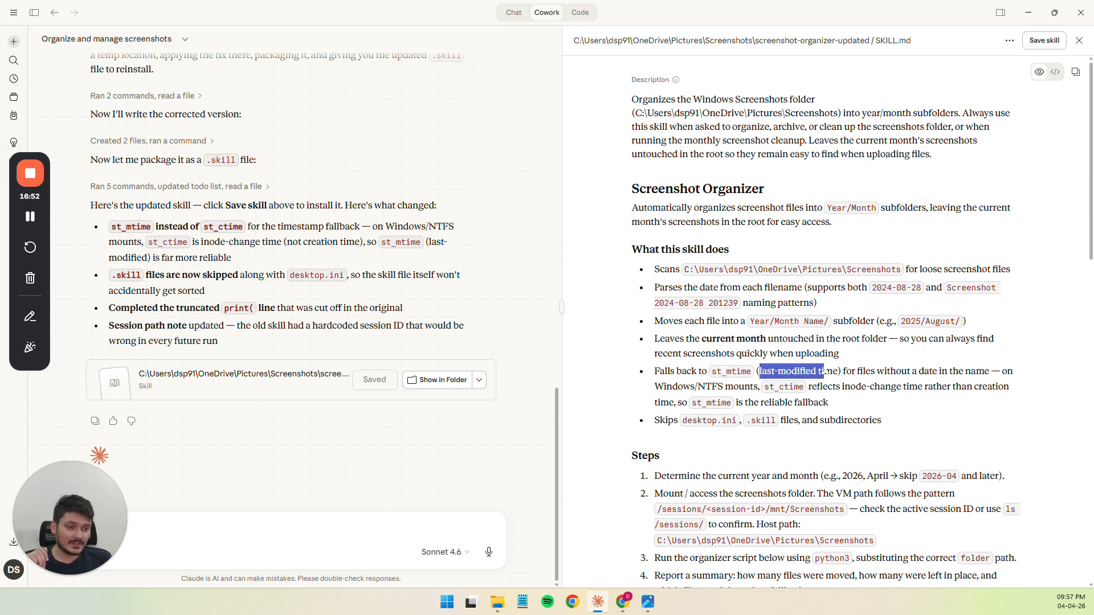
pyautogui.click(824, 372)
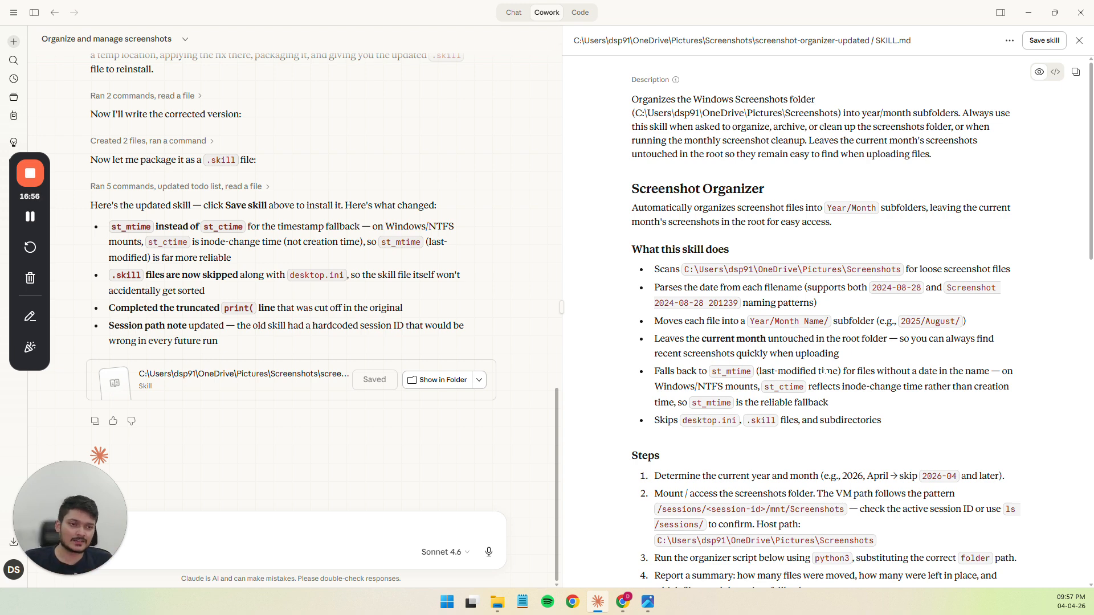
# Switch to File Explorer, go up from the 2025 folder to Screenshots to view its contents, and leave File Explorer
pyautogui.click(506, 603)
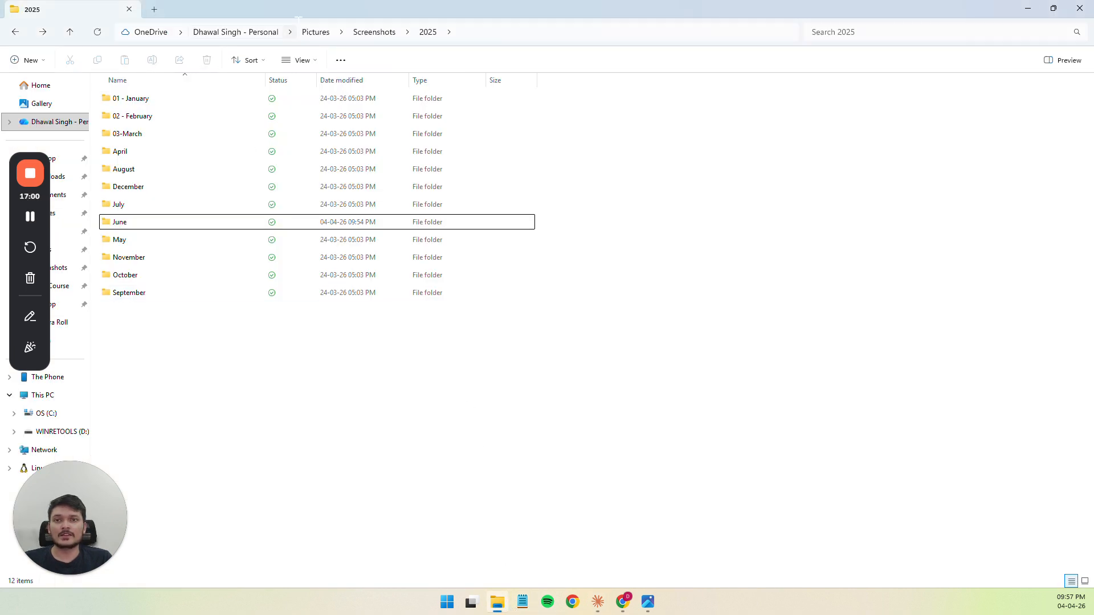
pyautogui.click(360, 36)
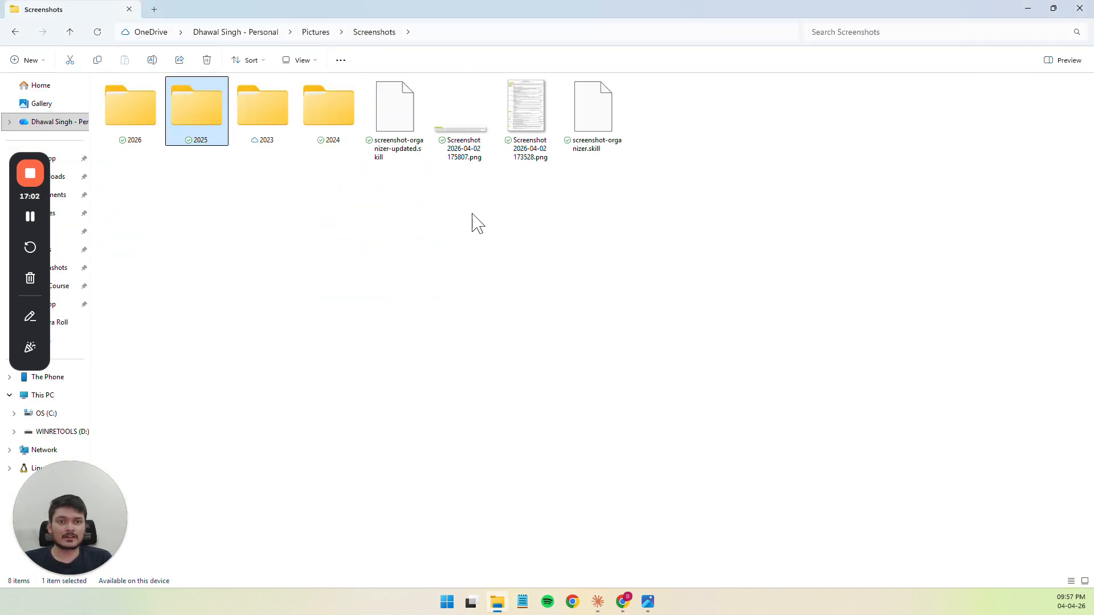
pyautogui.click(498, 605)
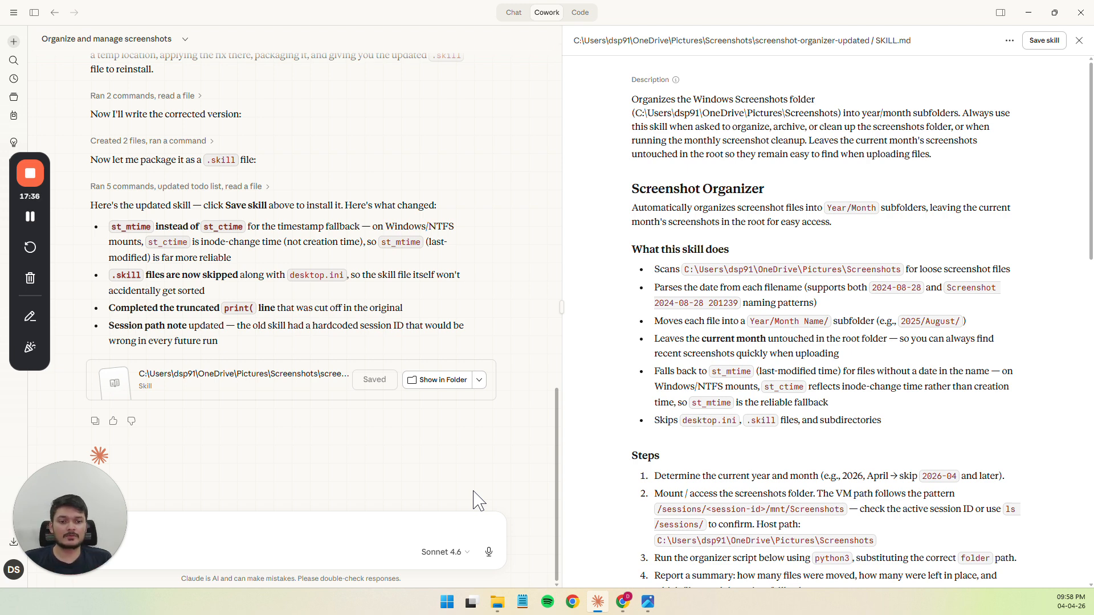
# Switch to File Explorer, examine the month subfolders inside the 2025 folder, go back up to Screenshots, and return to Claude
pyautogui.hotkey('alt', 'Tab')
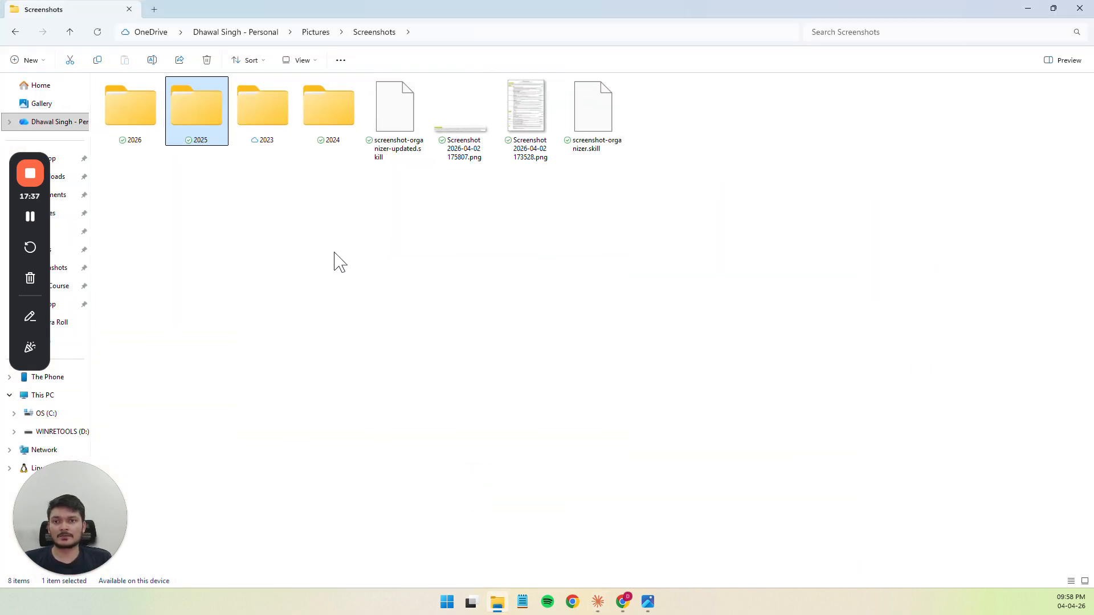
pyautogui.doubleClick(202, 116)
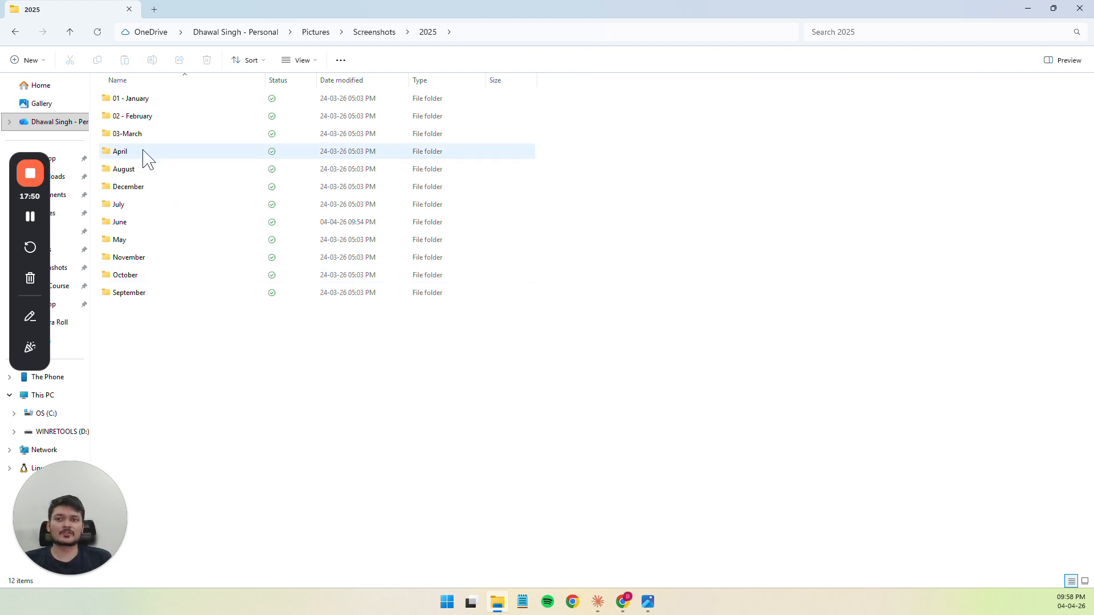
pyautogui.click(123, 104)
pyautogui.click(152, 223)
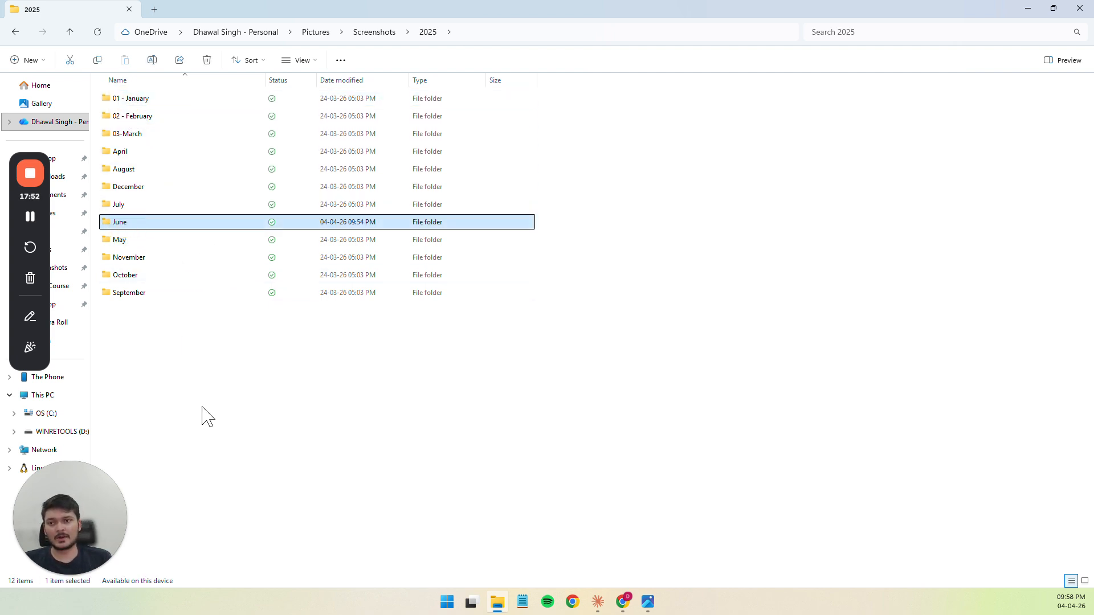
pyautogui.click(203, 407)
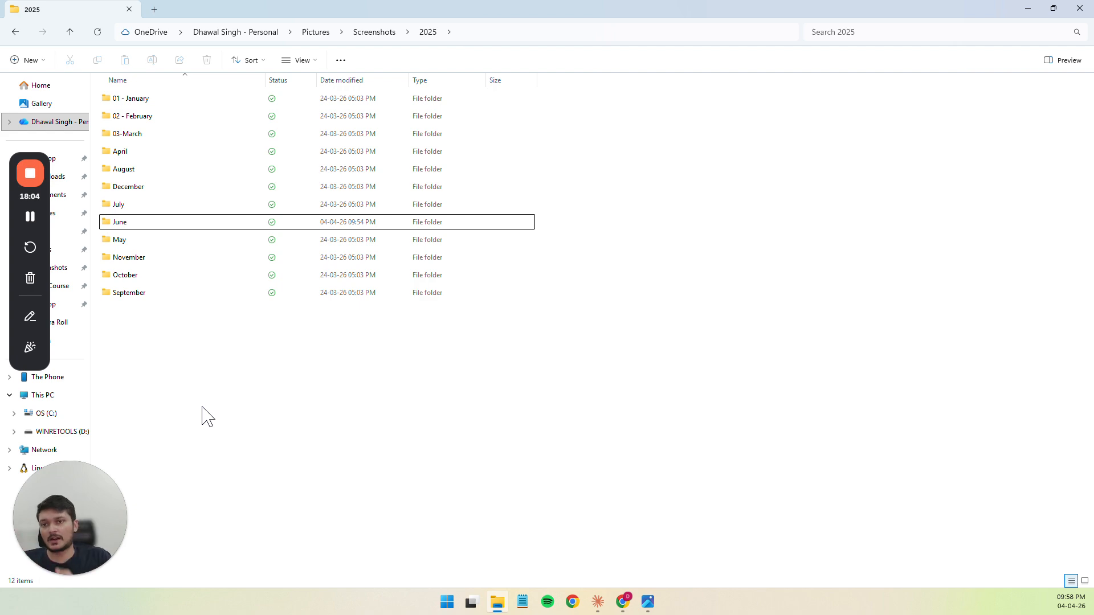
pyautogui.hotkey('alt', 'Up')
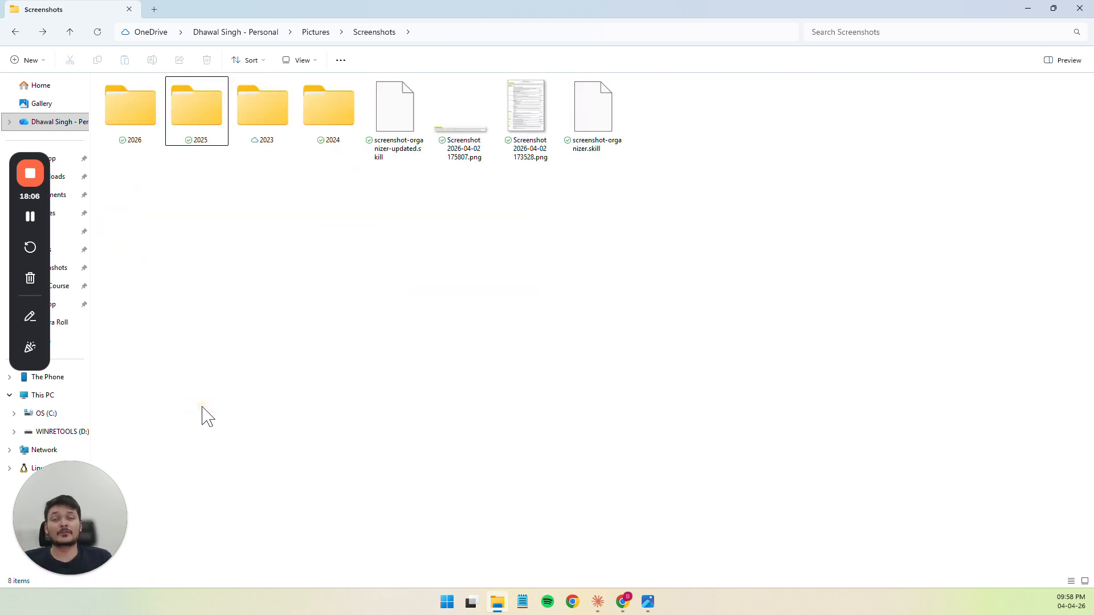
pyautogui.hotkey('alt', 'Tab')
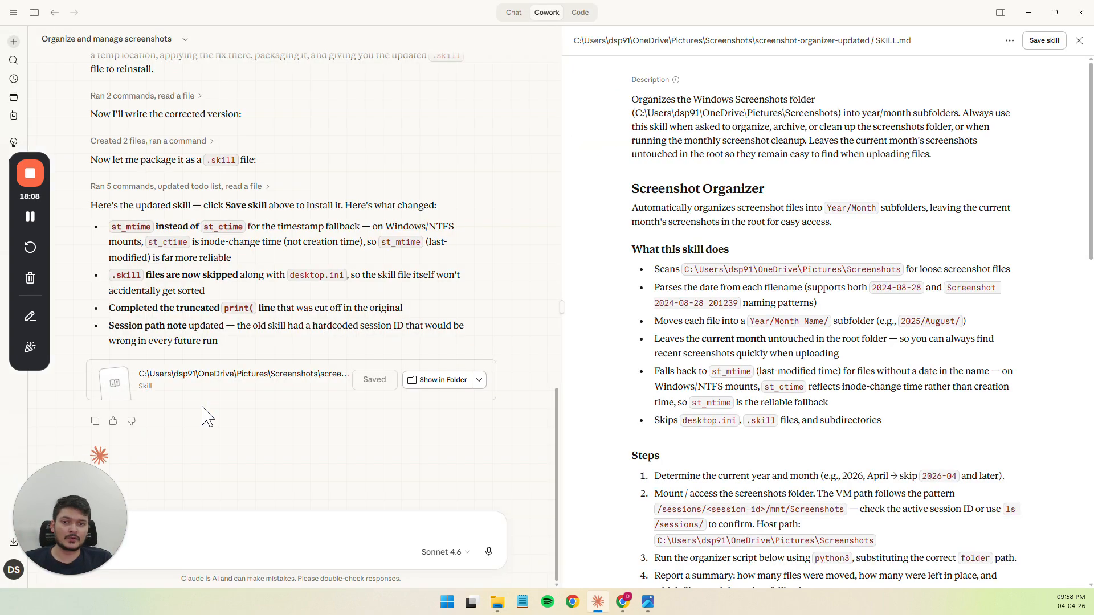